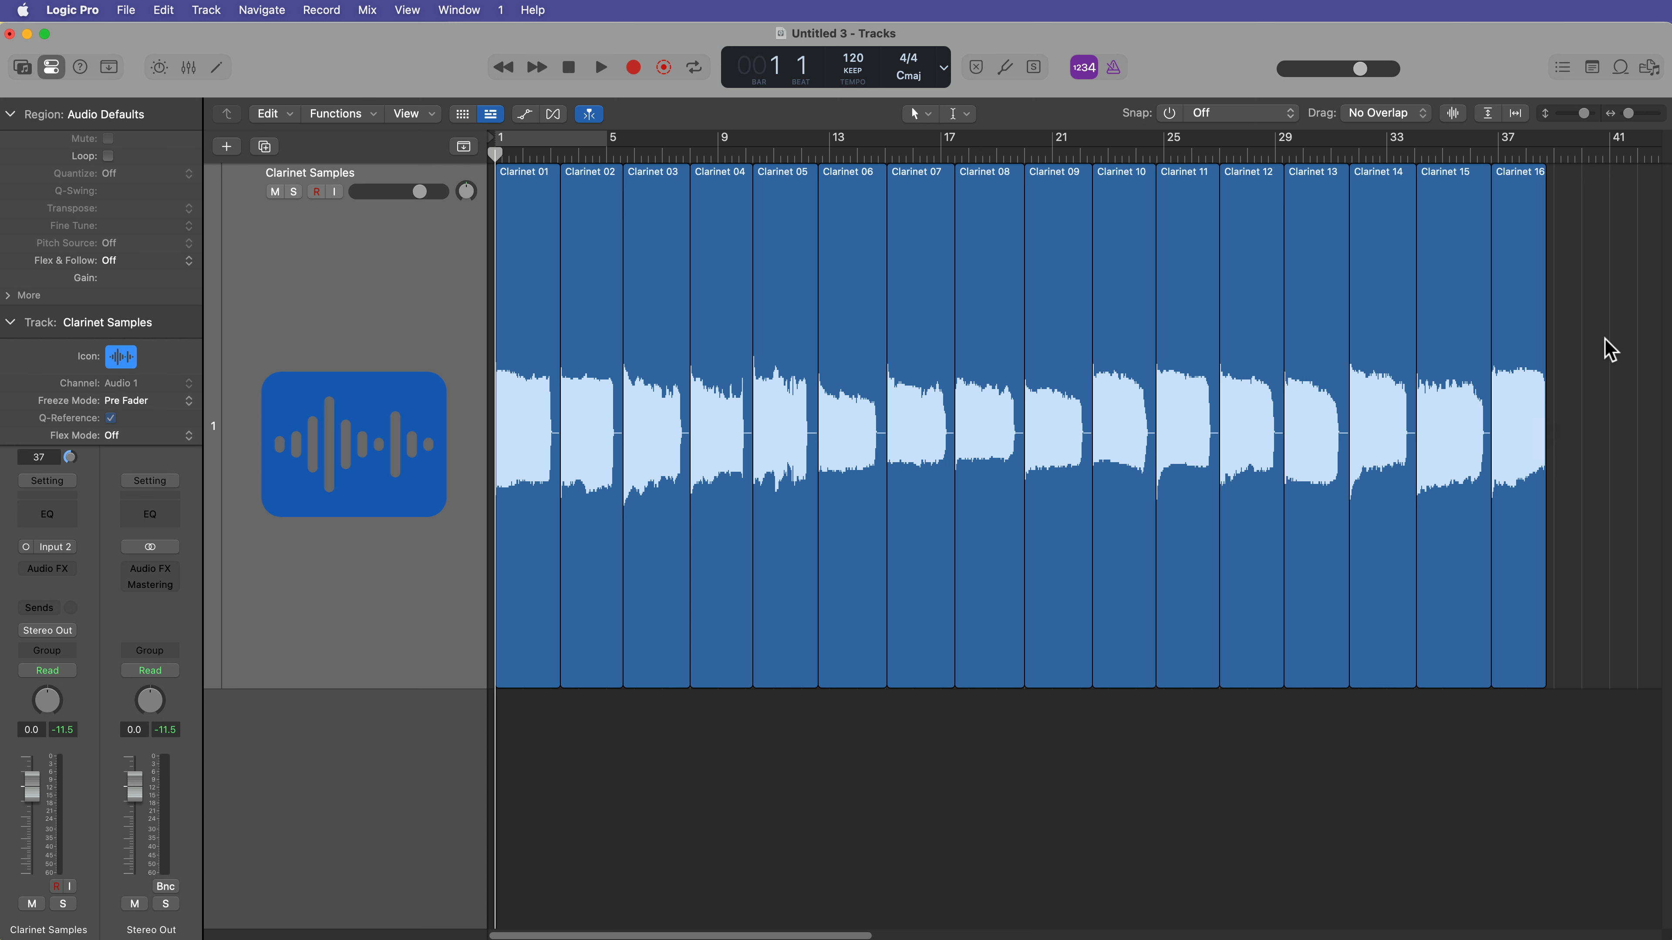
Place the playhead within the Clarinet 01 region and reduce the height of the Clarinet Samples track
drag(1616, 339, 536, 375)
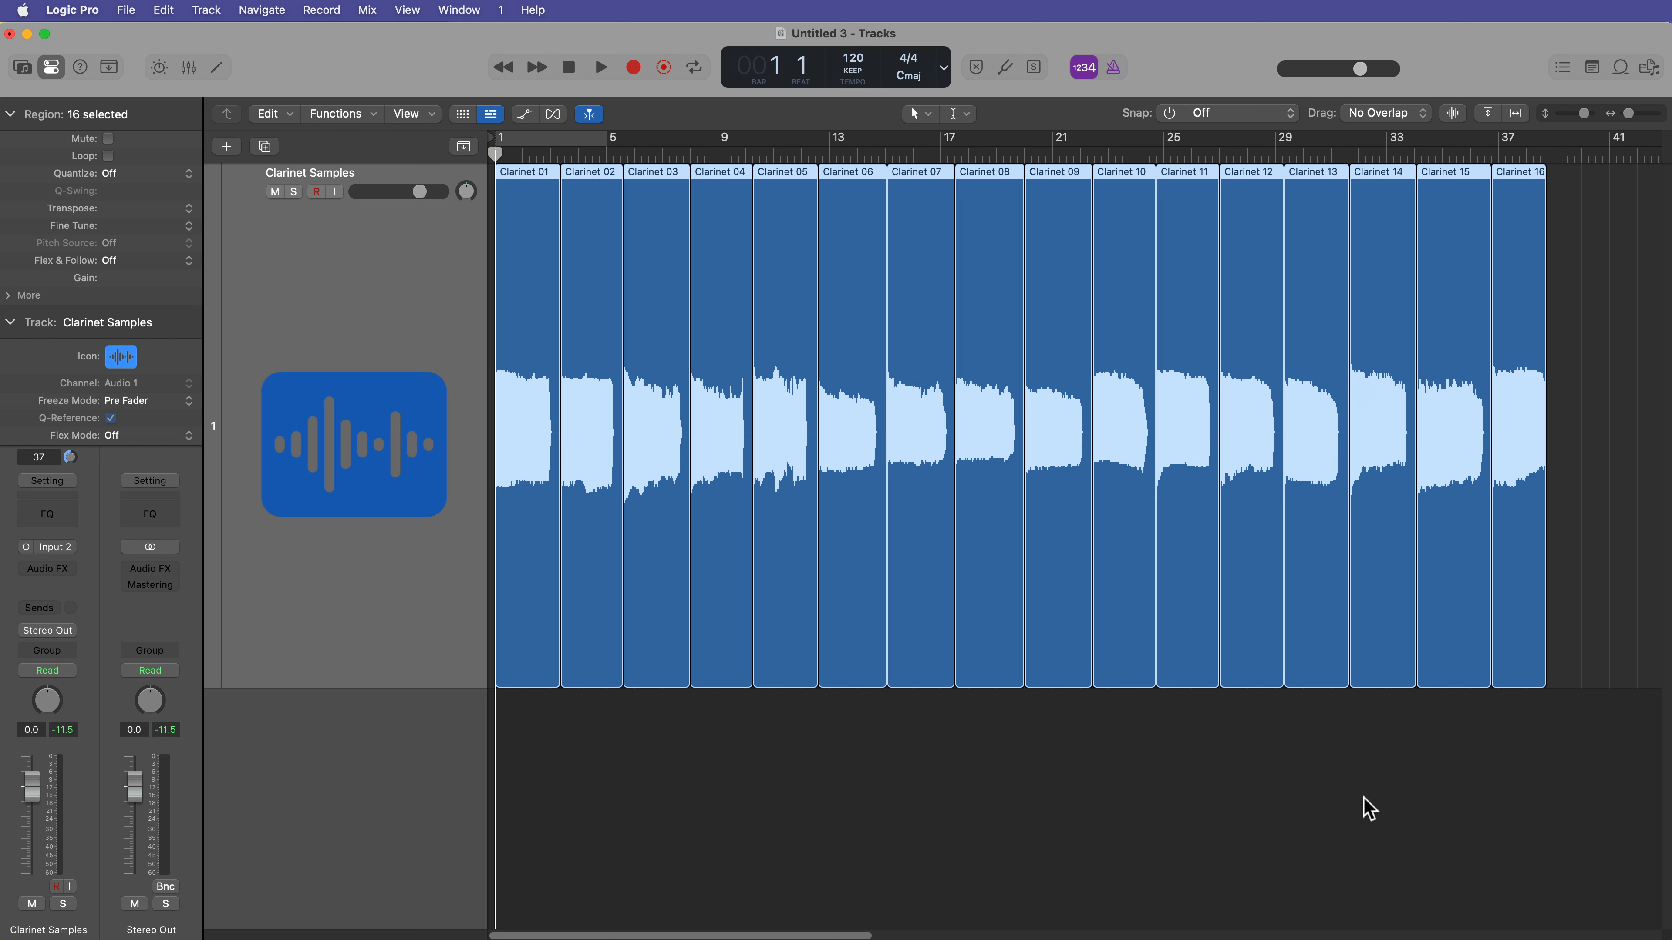
click(1346, 804)
click(518, 158)
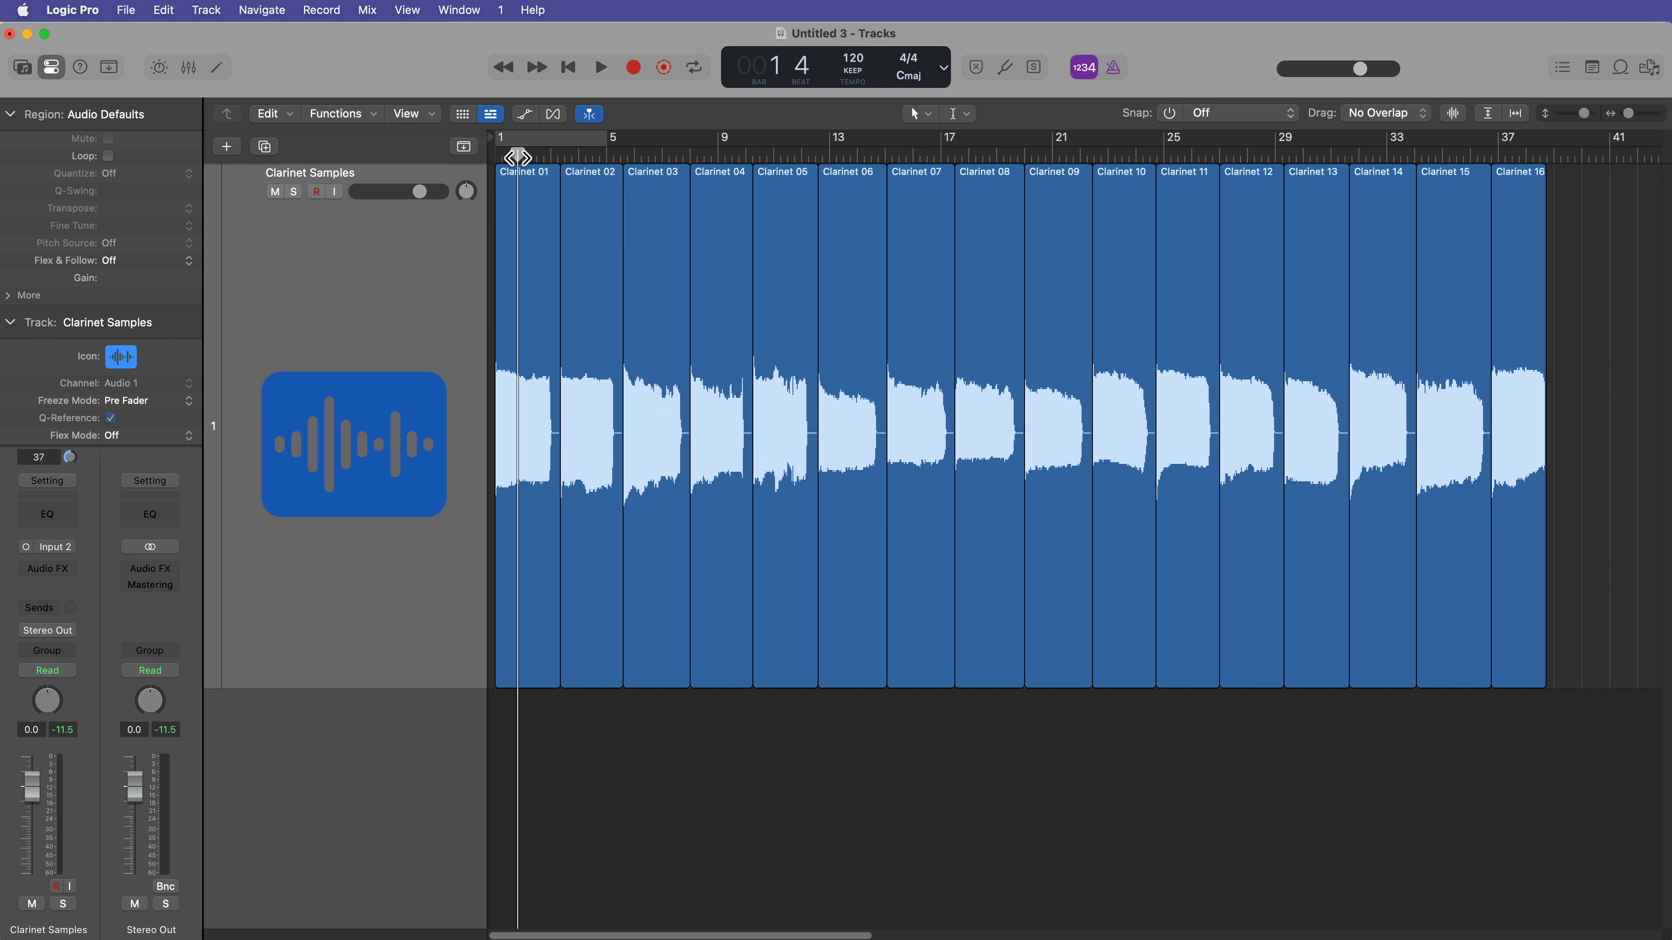
drag(406, 690, 402, 562)
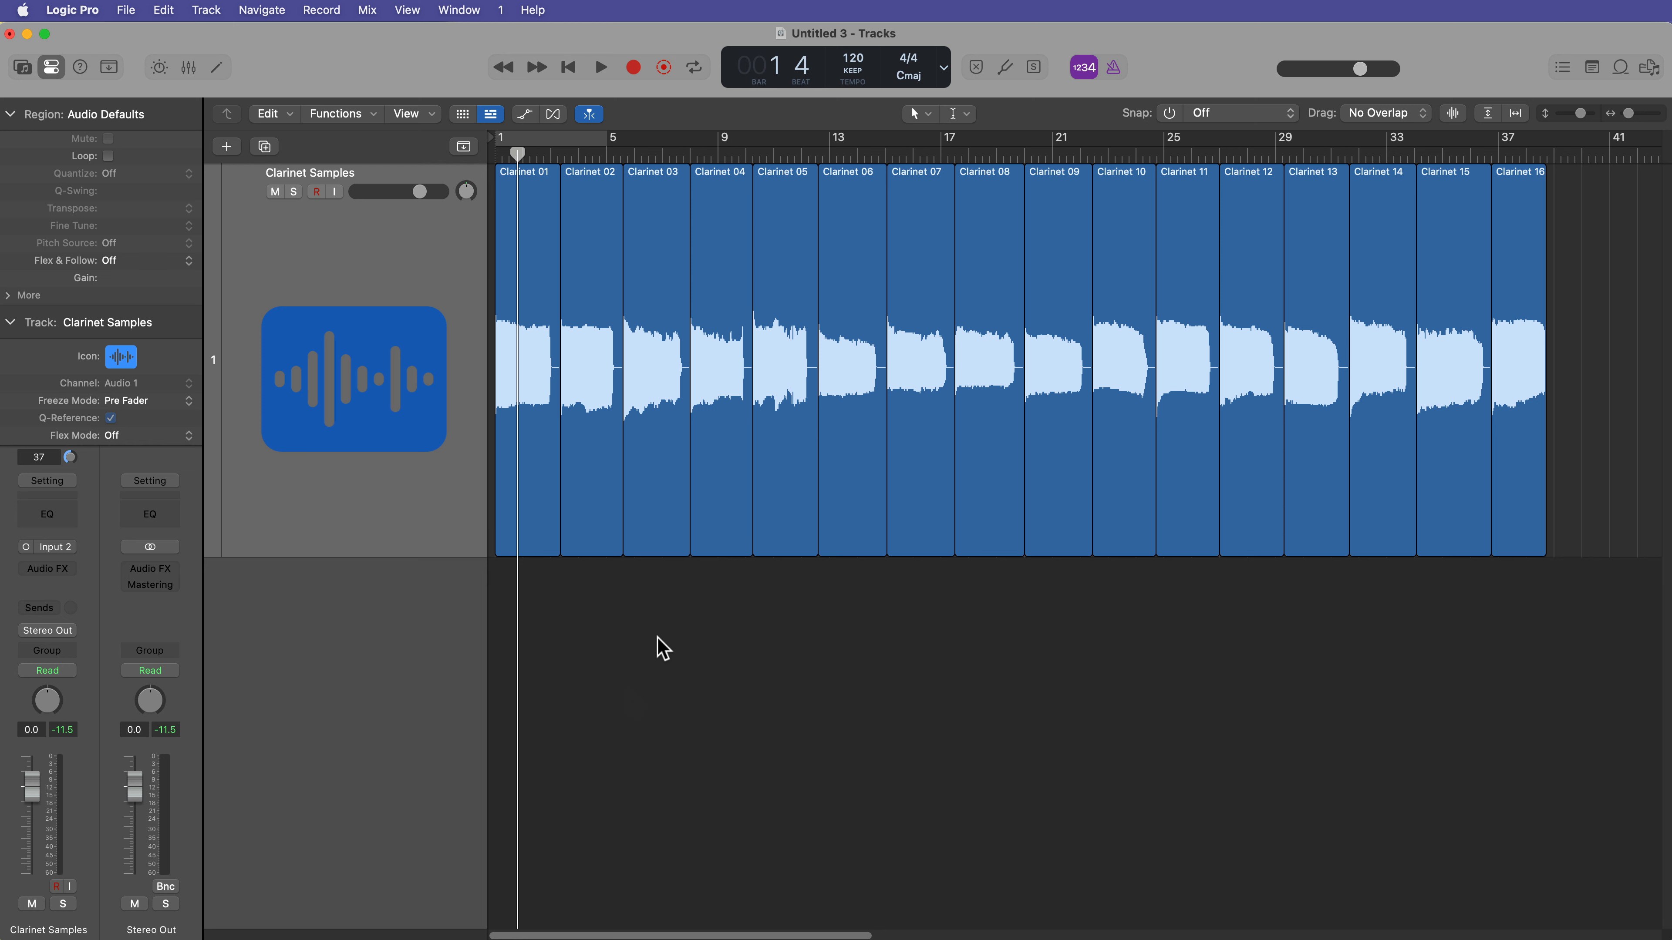
Audition the clarinet regions briefly in turn from Clarinet 01 to Clarinet 16, and return the playhead to the start of the project
key(space)
click(592, 155)
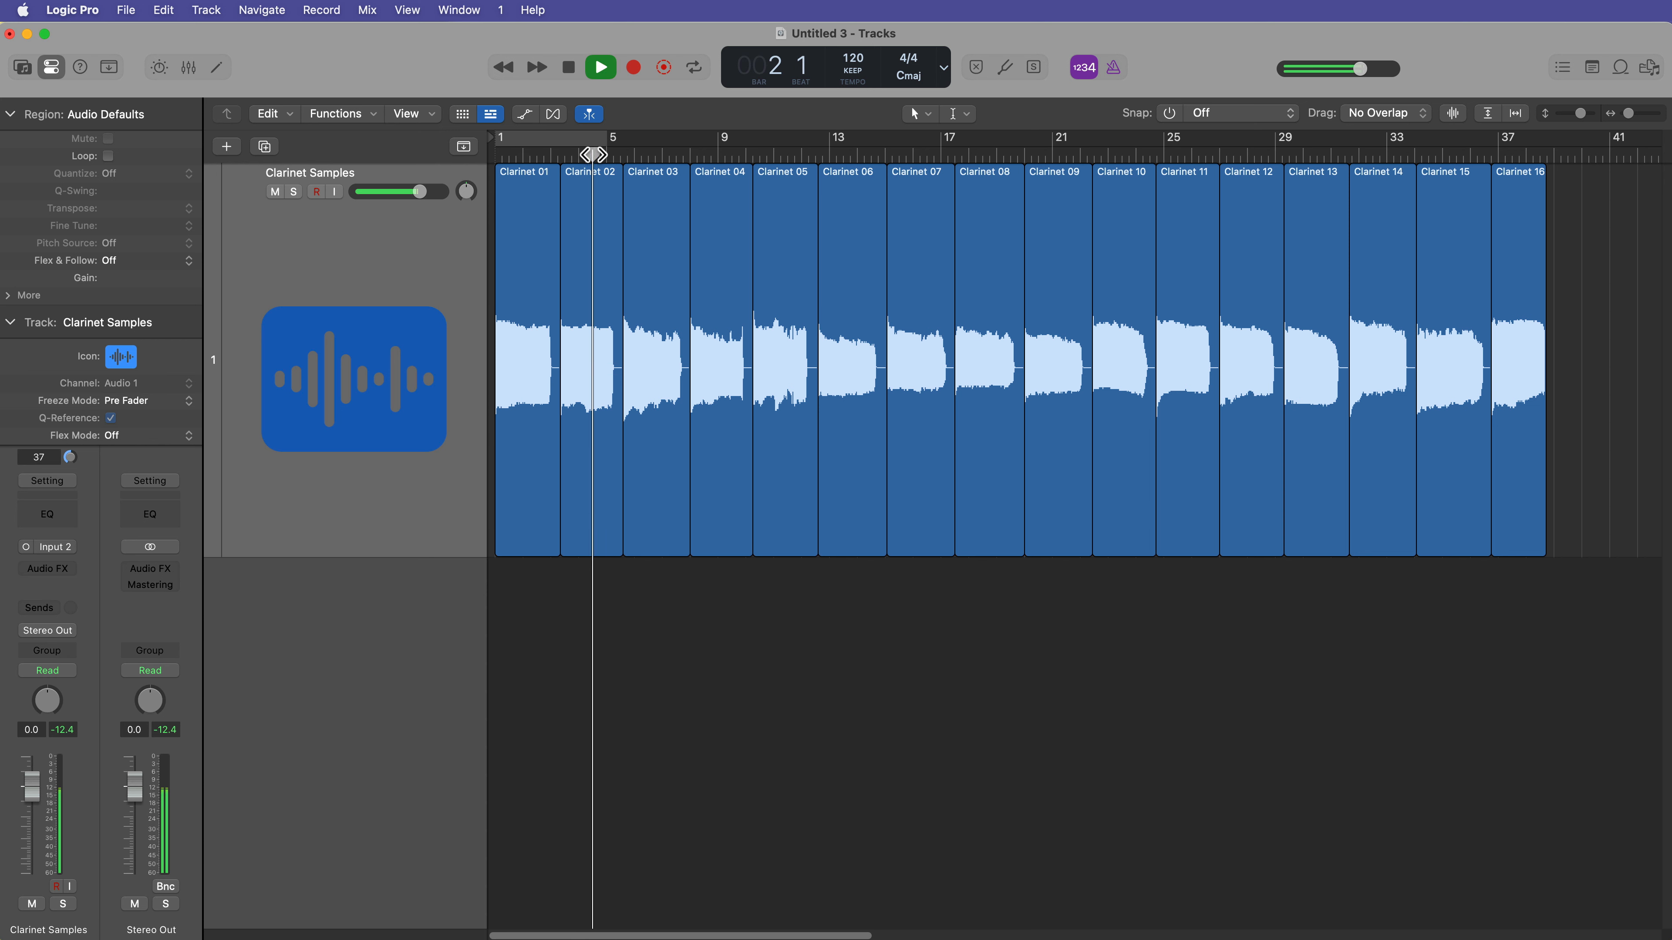
click(652, 156)
click(717, 156)
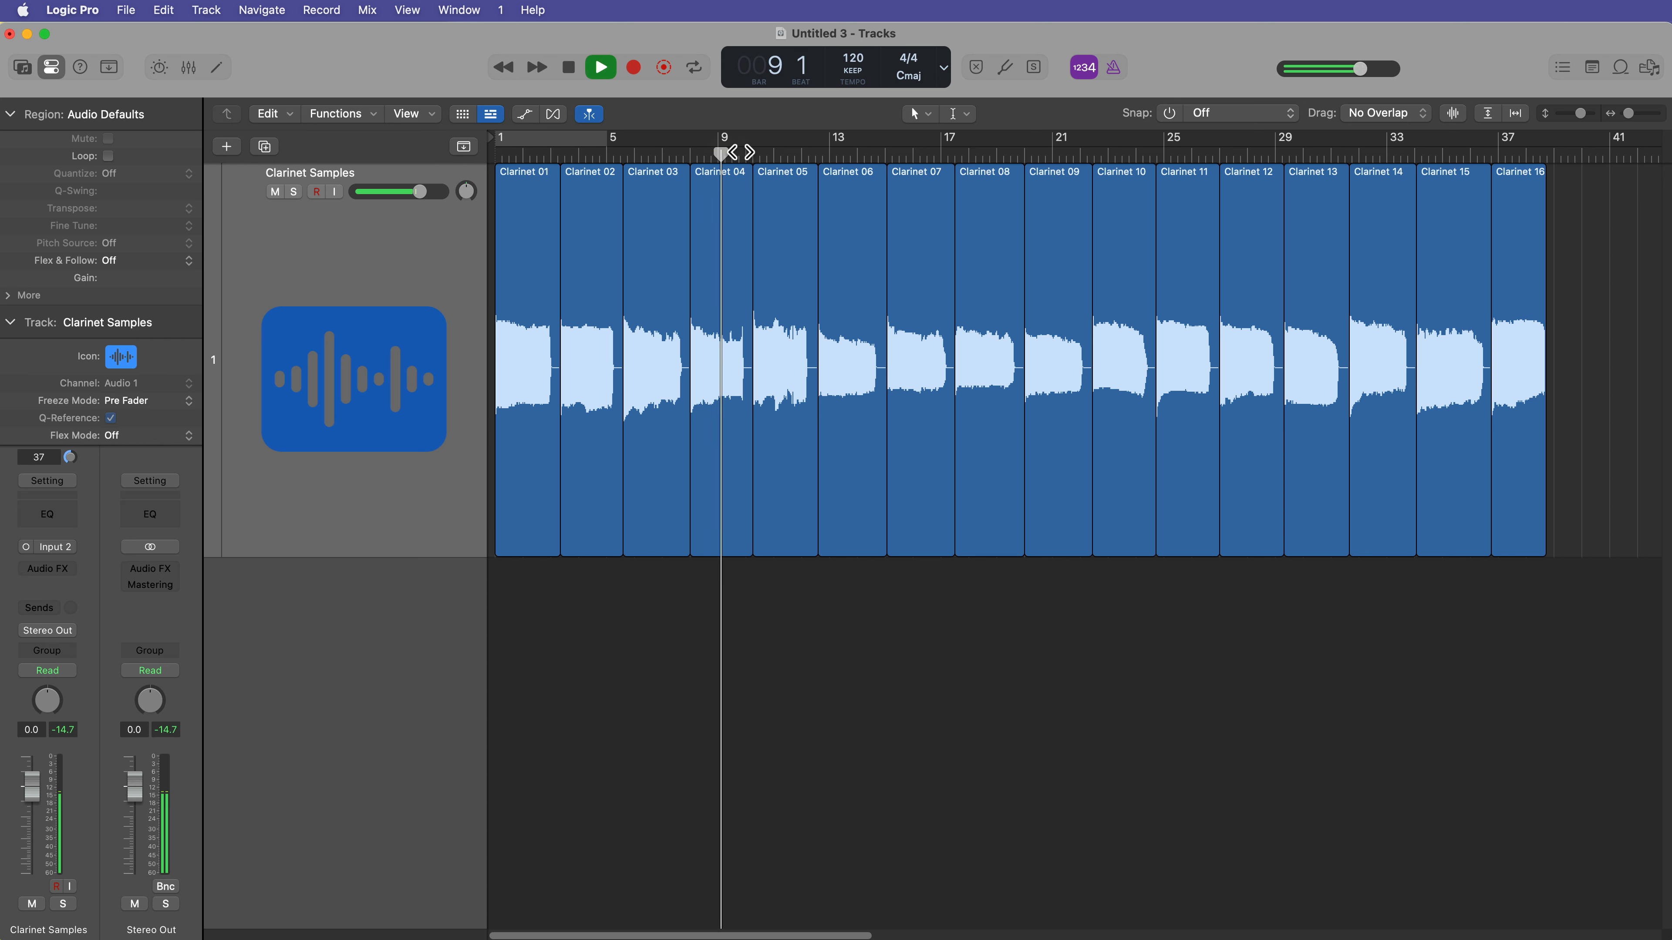
click(780, 156)
click(849, 156)
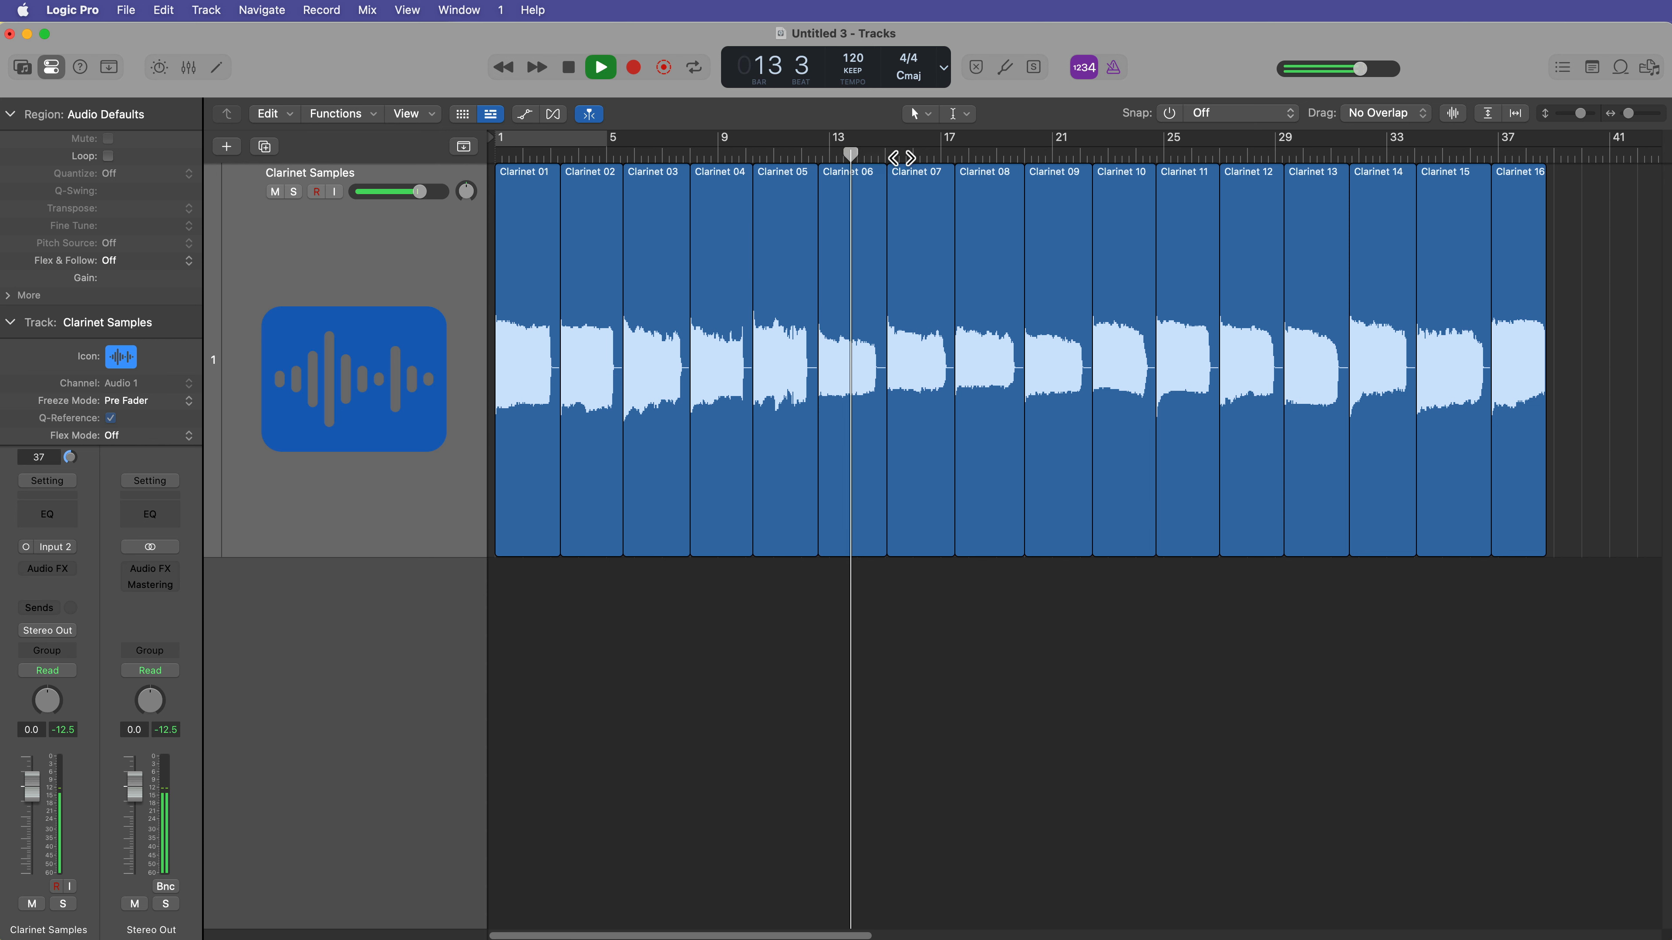
click(915, 156)
click(981, 156)
key(space)
key(space)
click(1053, 156)
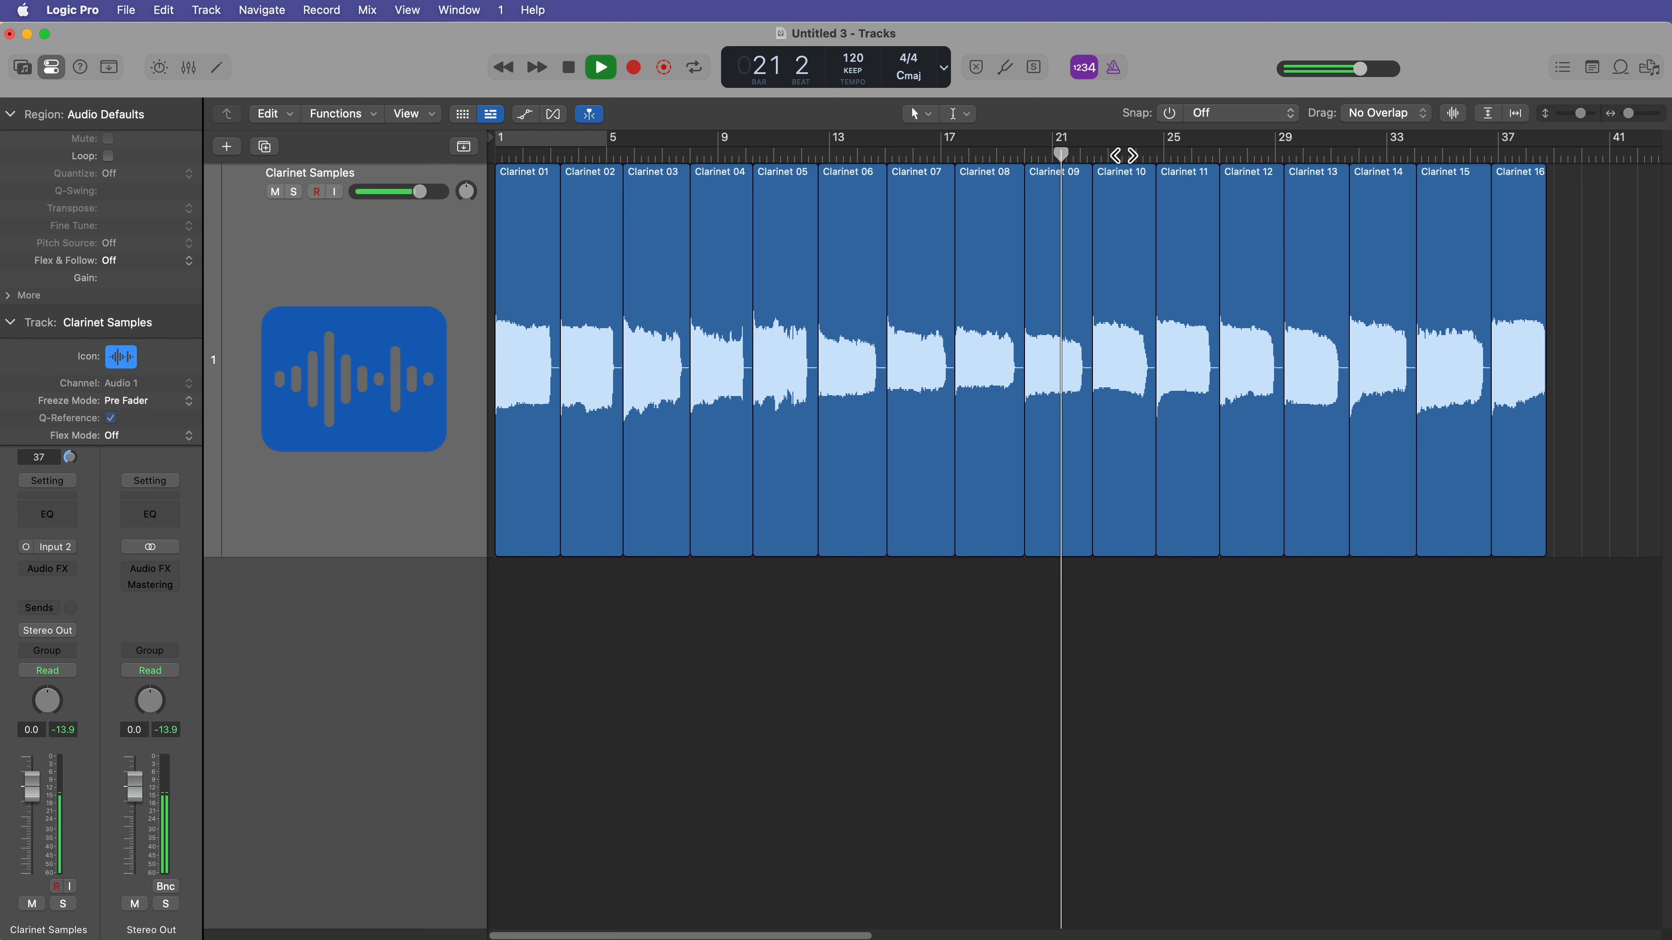
click(1120, 156)
click(1182, 156)
click(1240, 156)
click(1310, 156)
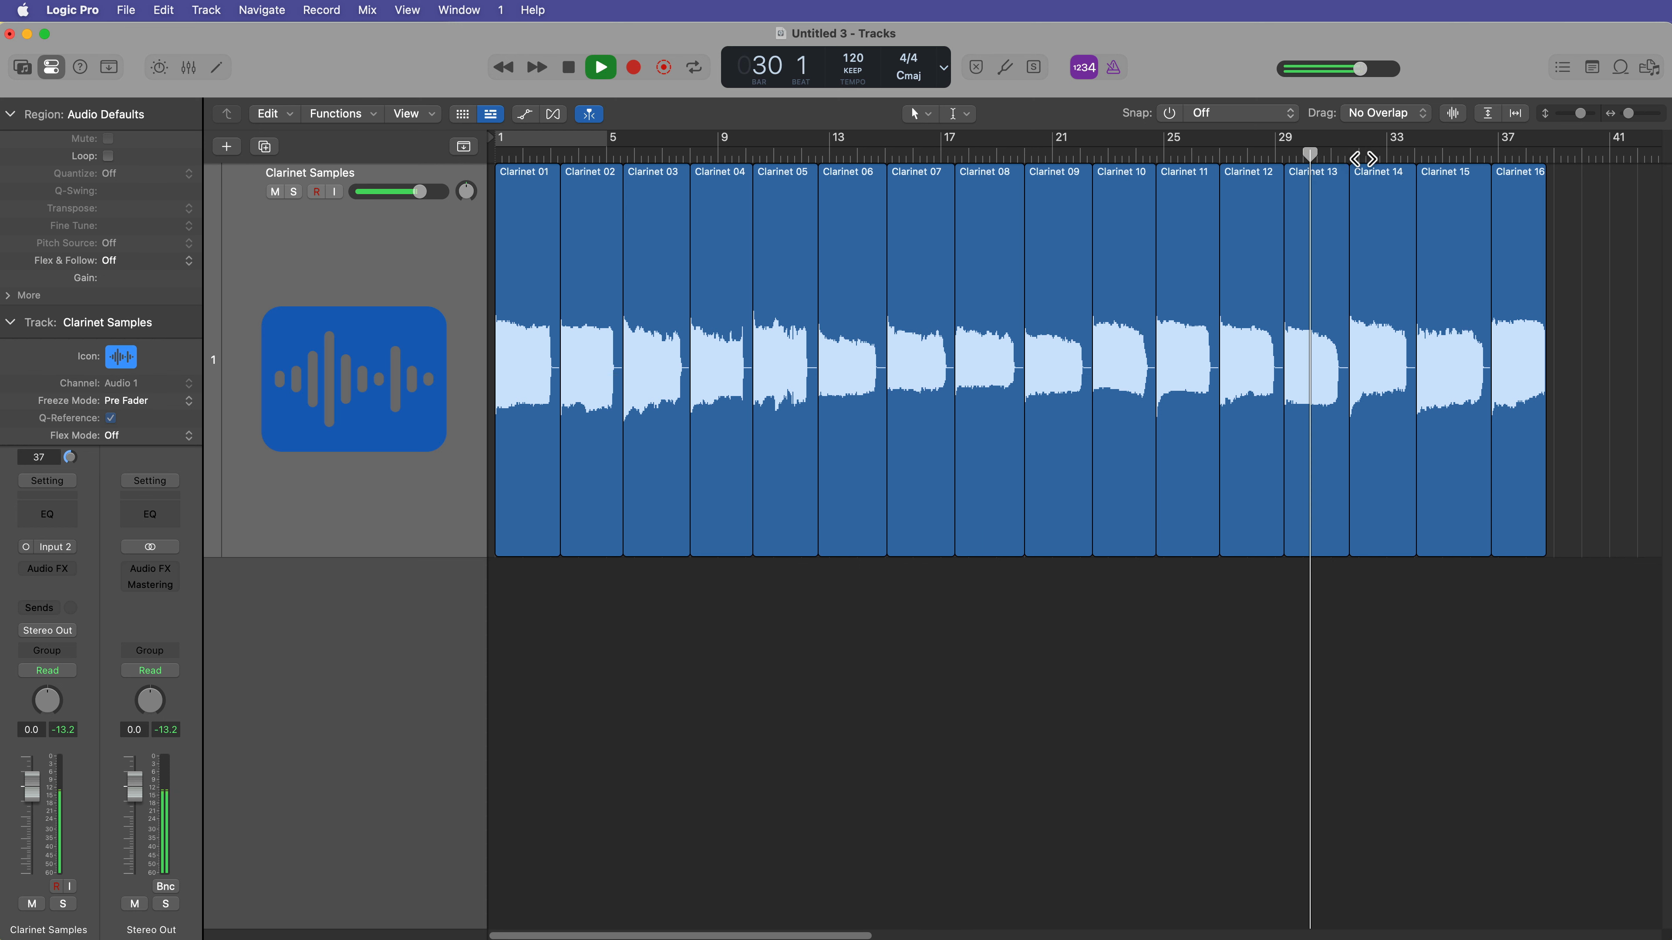
click(1379, 156)
click(1434, 156)
click(1512, 156)
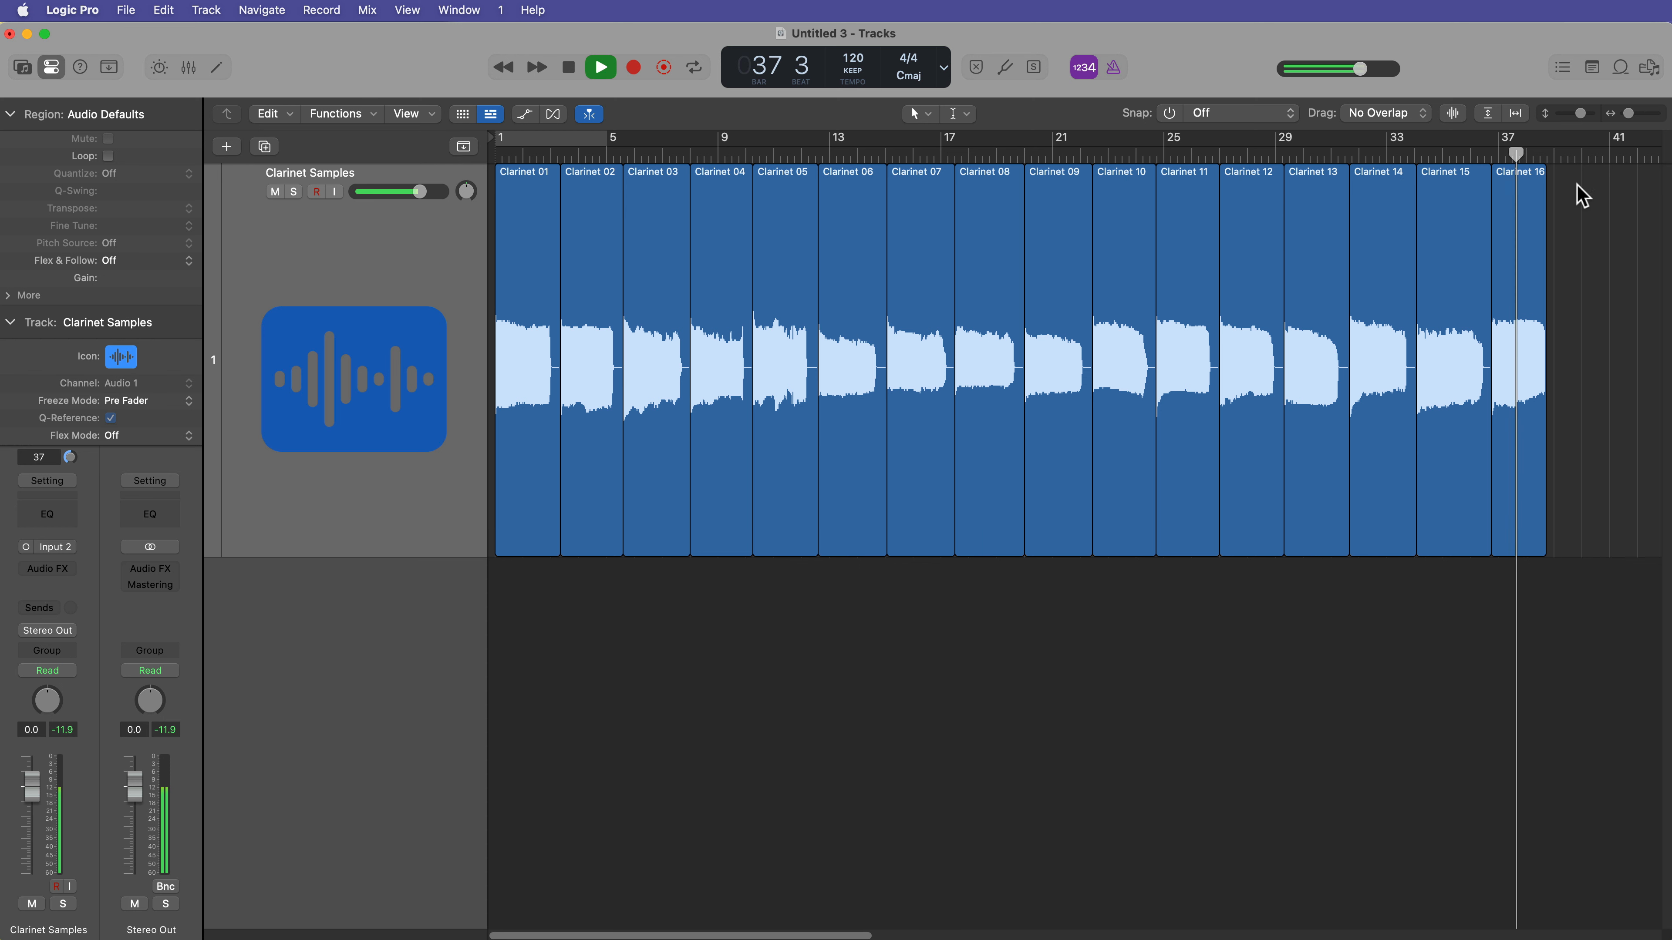
key(space)
drag(979, 149, 373, 174)
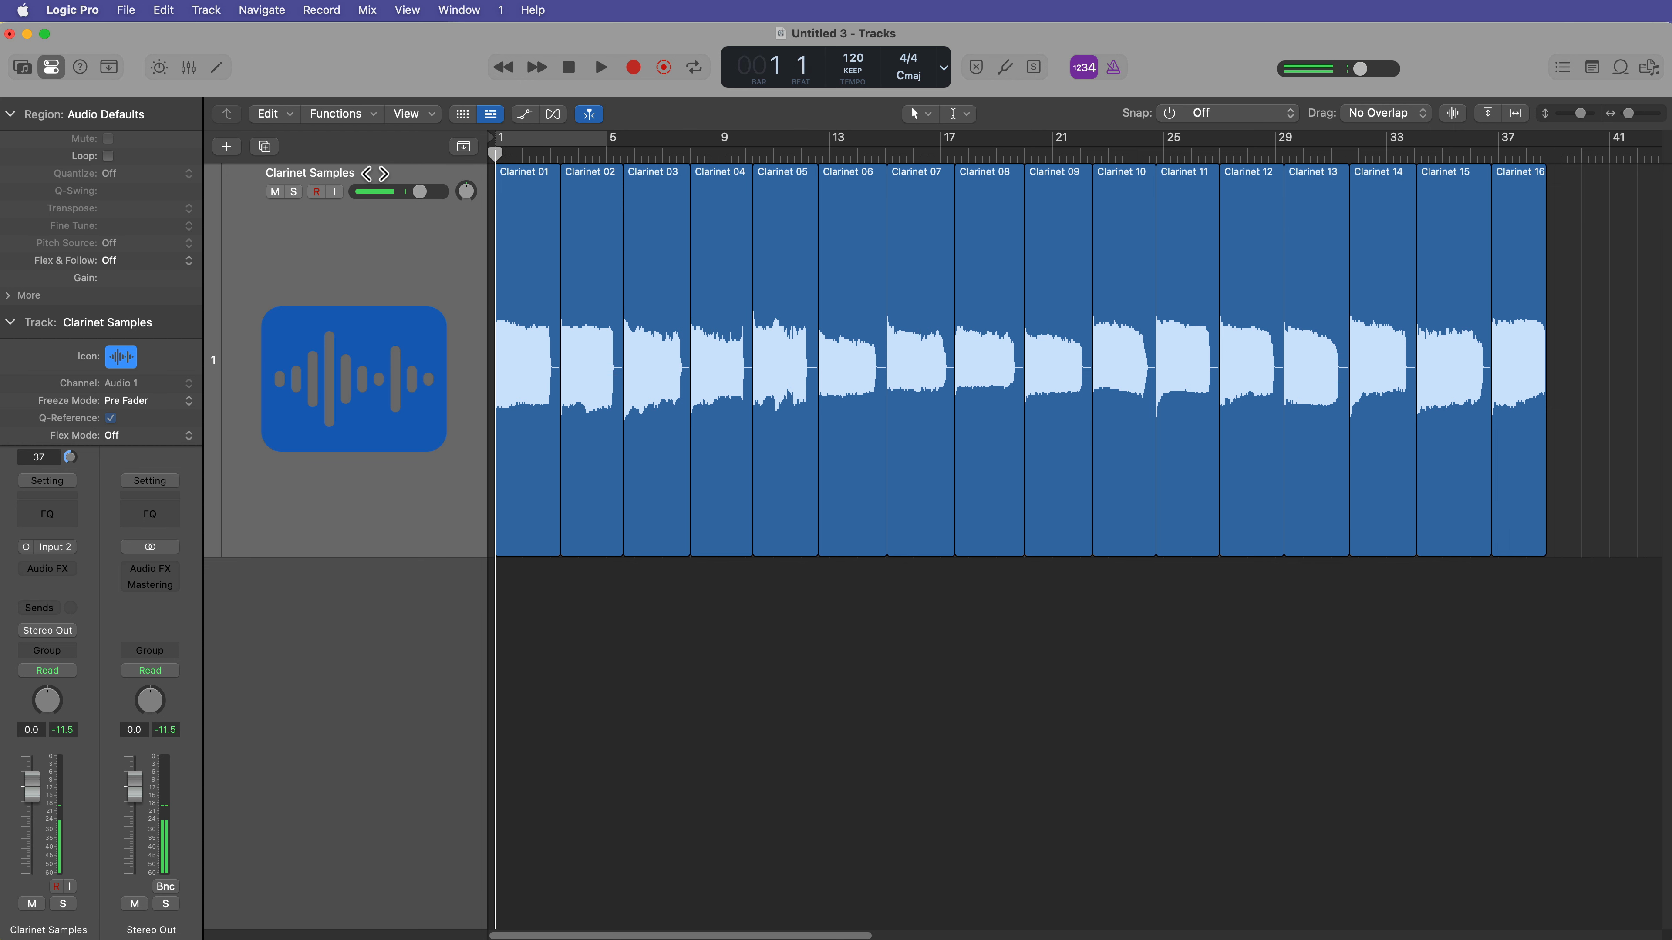
Shorten the Clarinet Samples track and create a new Sampler (Optimized Map) track from all 16 clarinet regions
drag(464, 558, 469, 478)
drag(1595, 290, 381, 556)
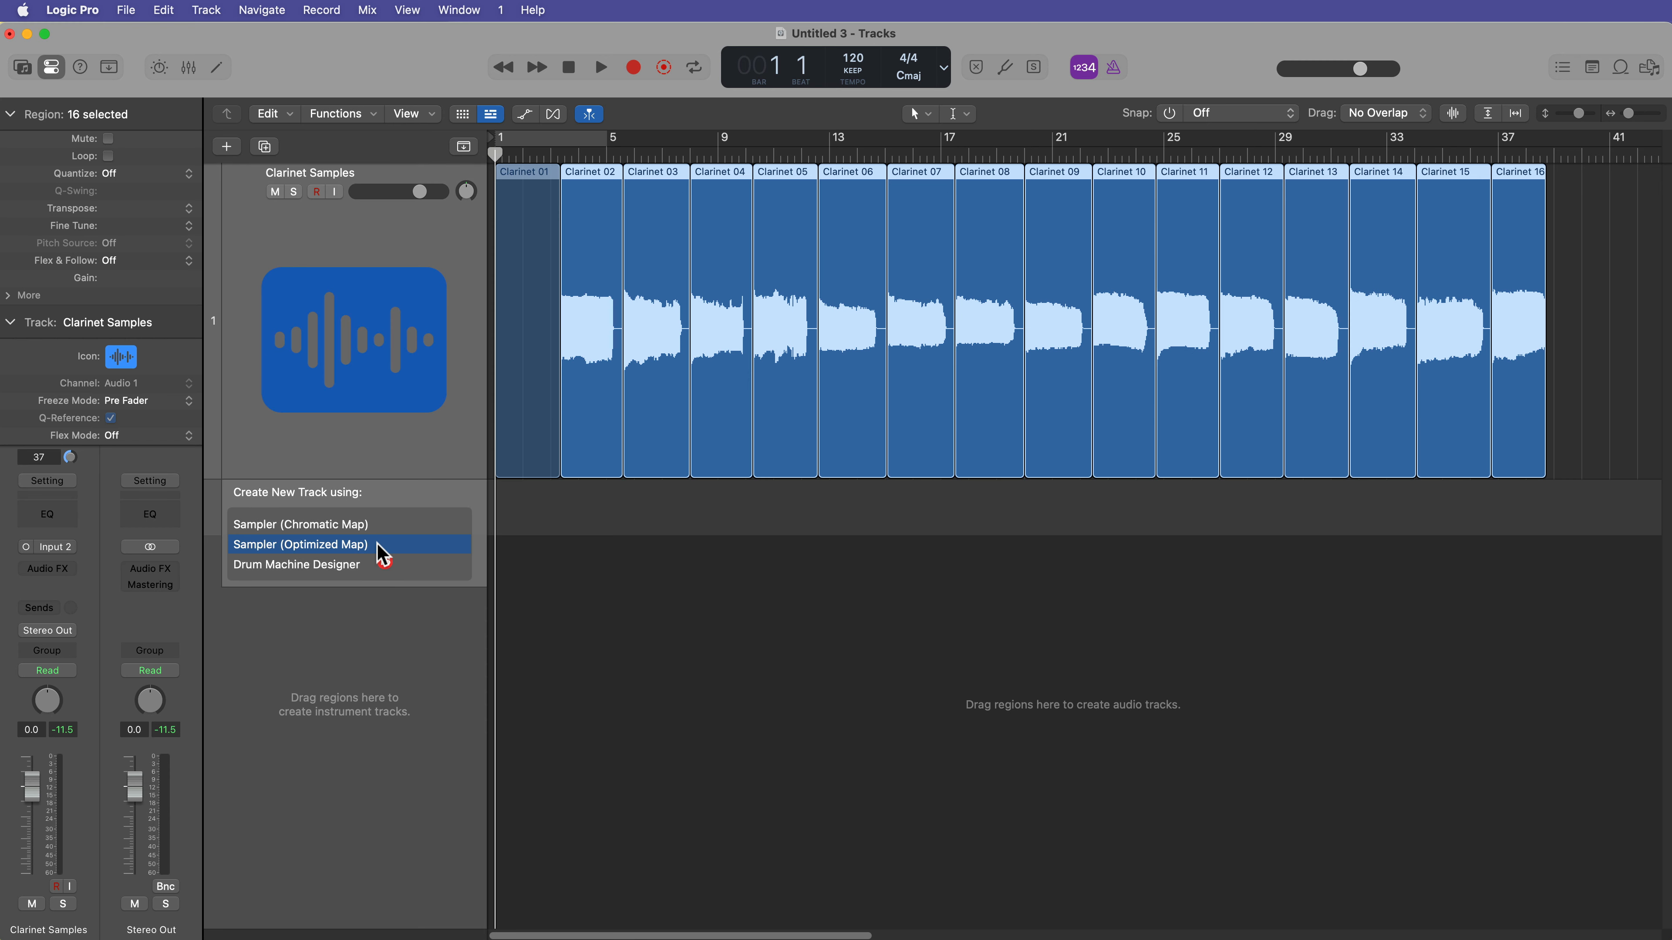
drag(380, 538, 384, 537)
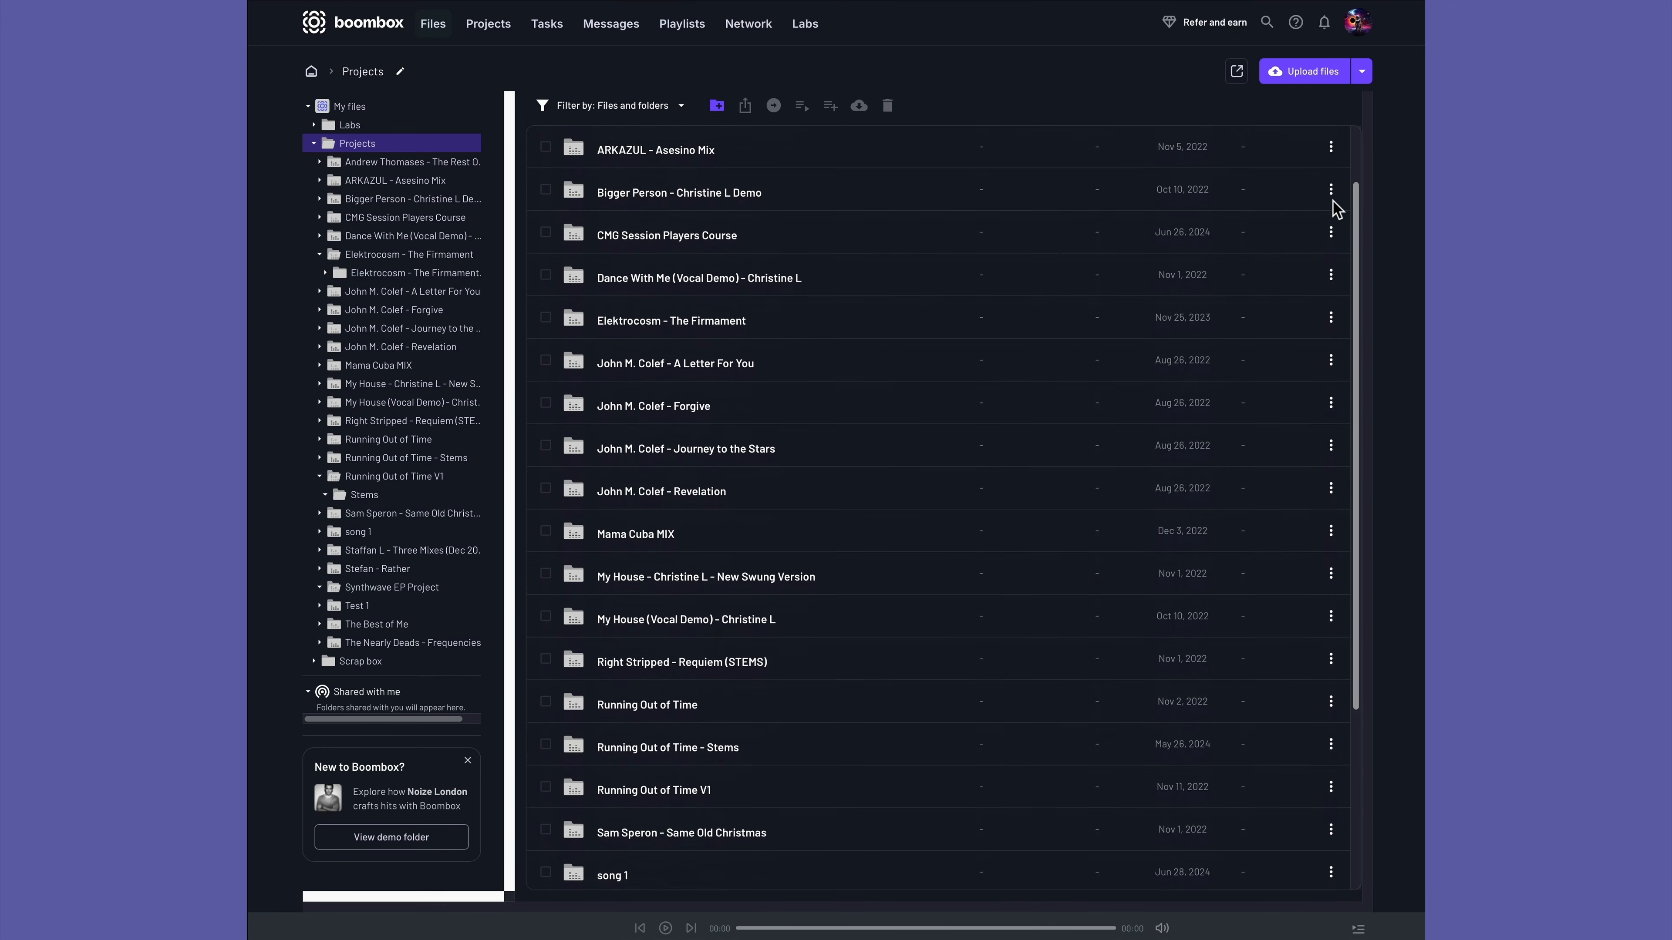
Switch to Boombox, browse the Projects folder and review the comments on the Running Out of Time mix
scroll(1332, 205, down, 2)
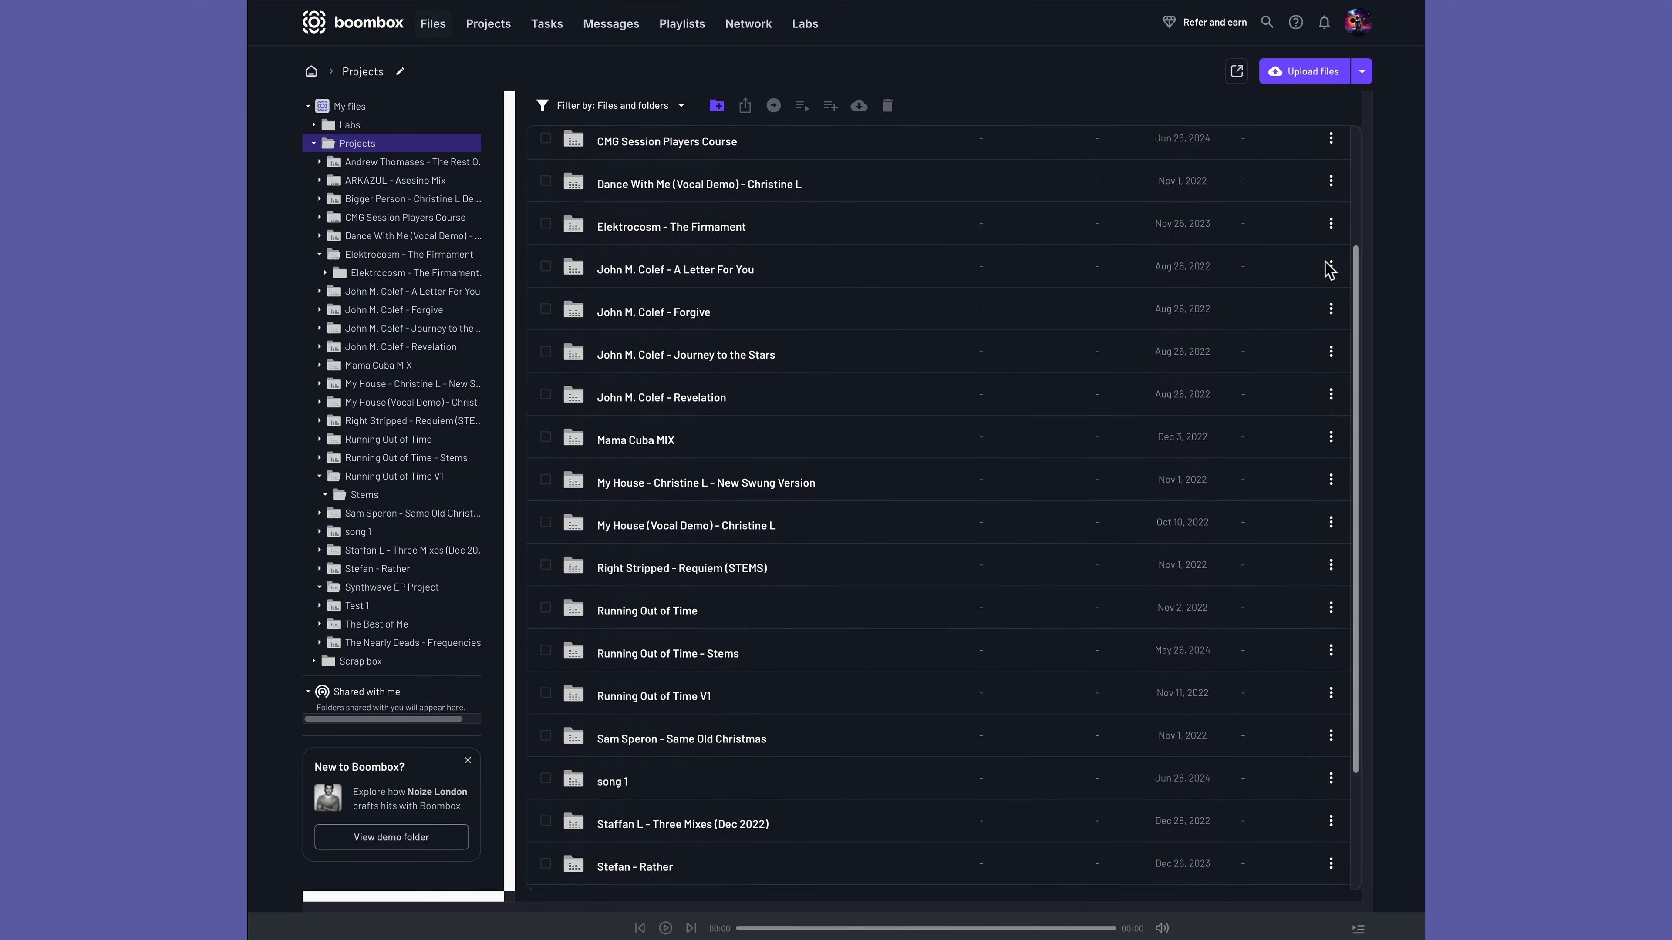
click(798, 236)
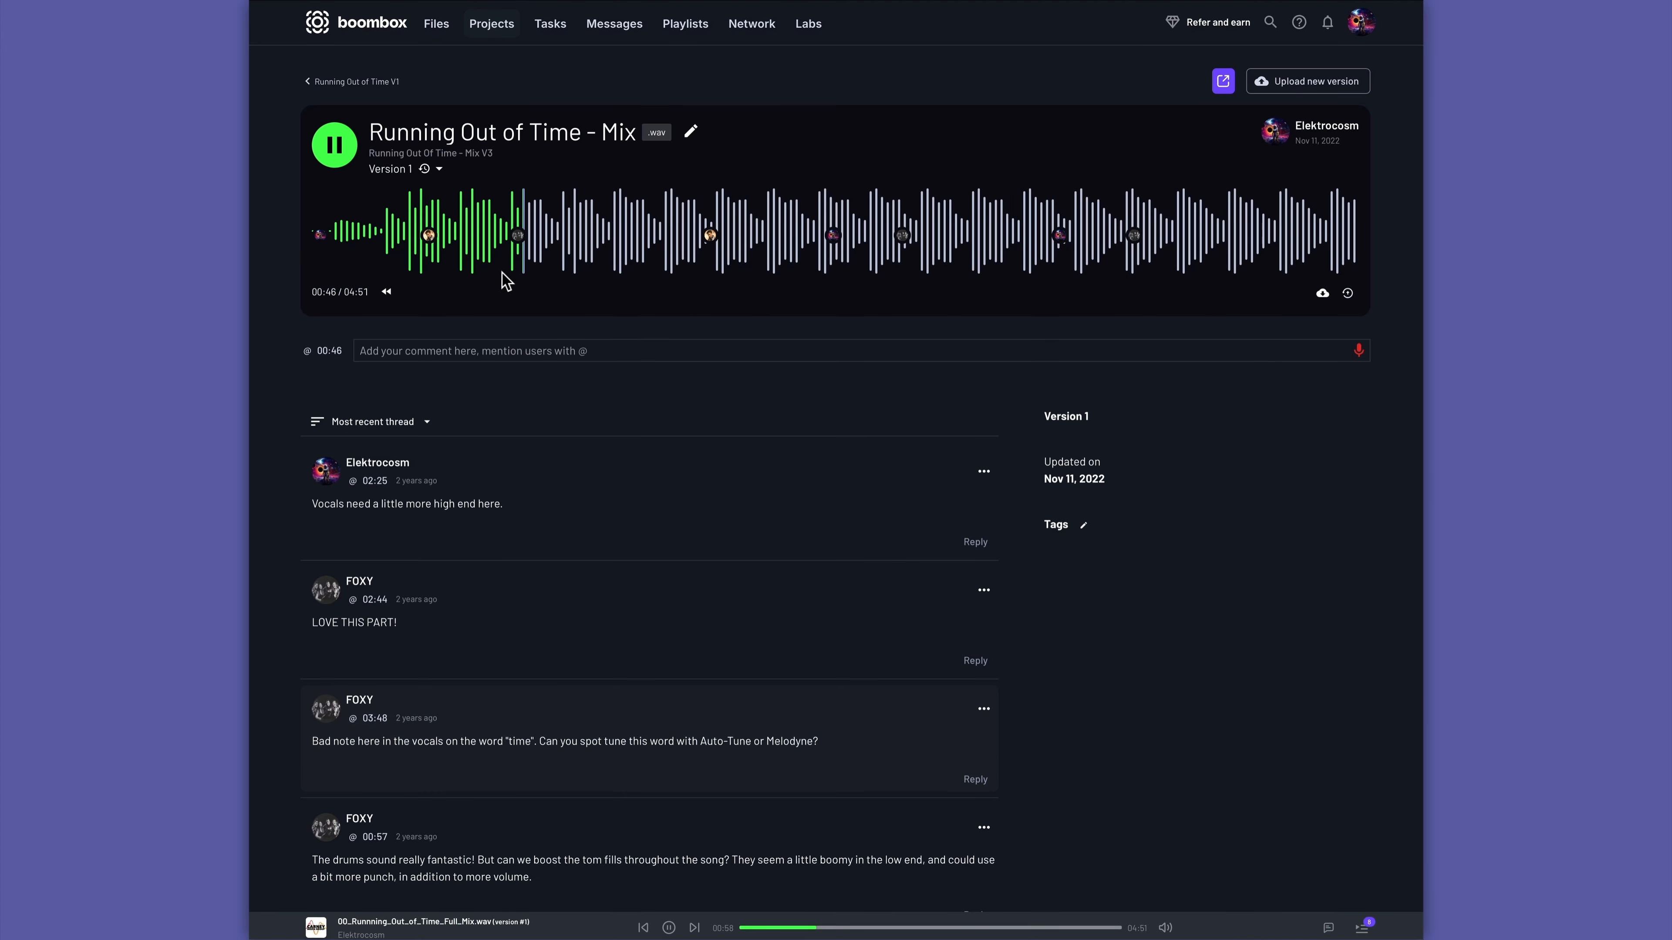
scroll(520, 250, down, 5)
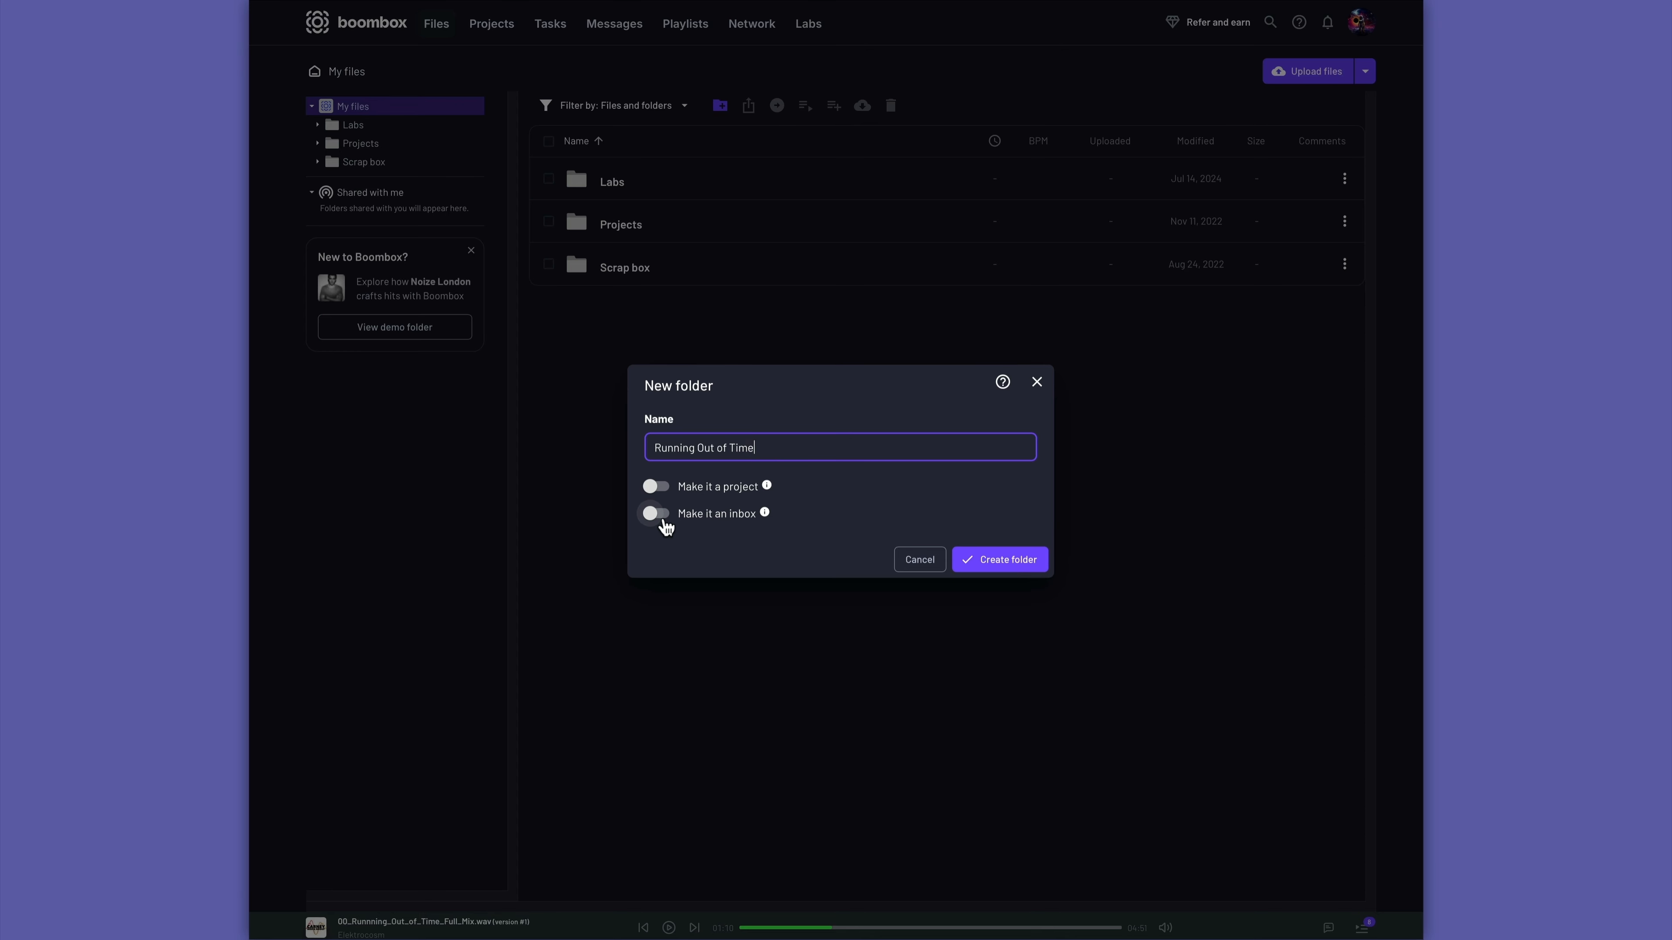
Make the new Running Out of Time folder an inbox
click(658, 514)
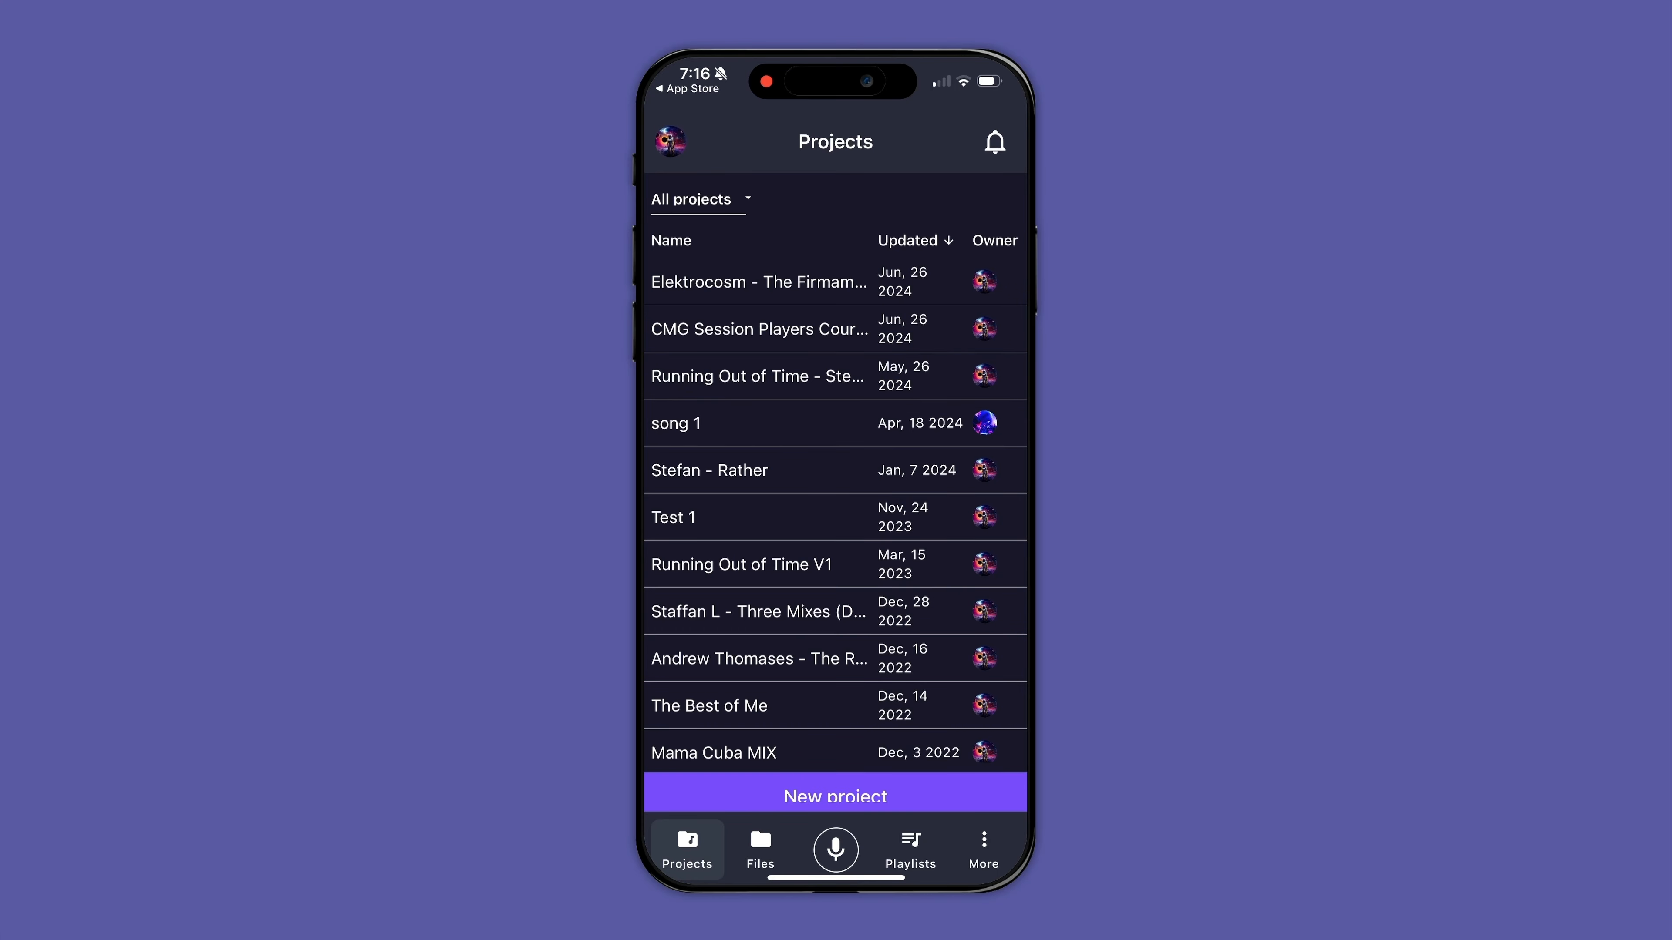
Find and open the Running Out of Time project in the Boombox mobile app's project list
scroll(835, 511, down, 6)
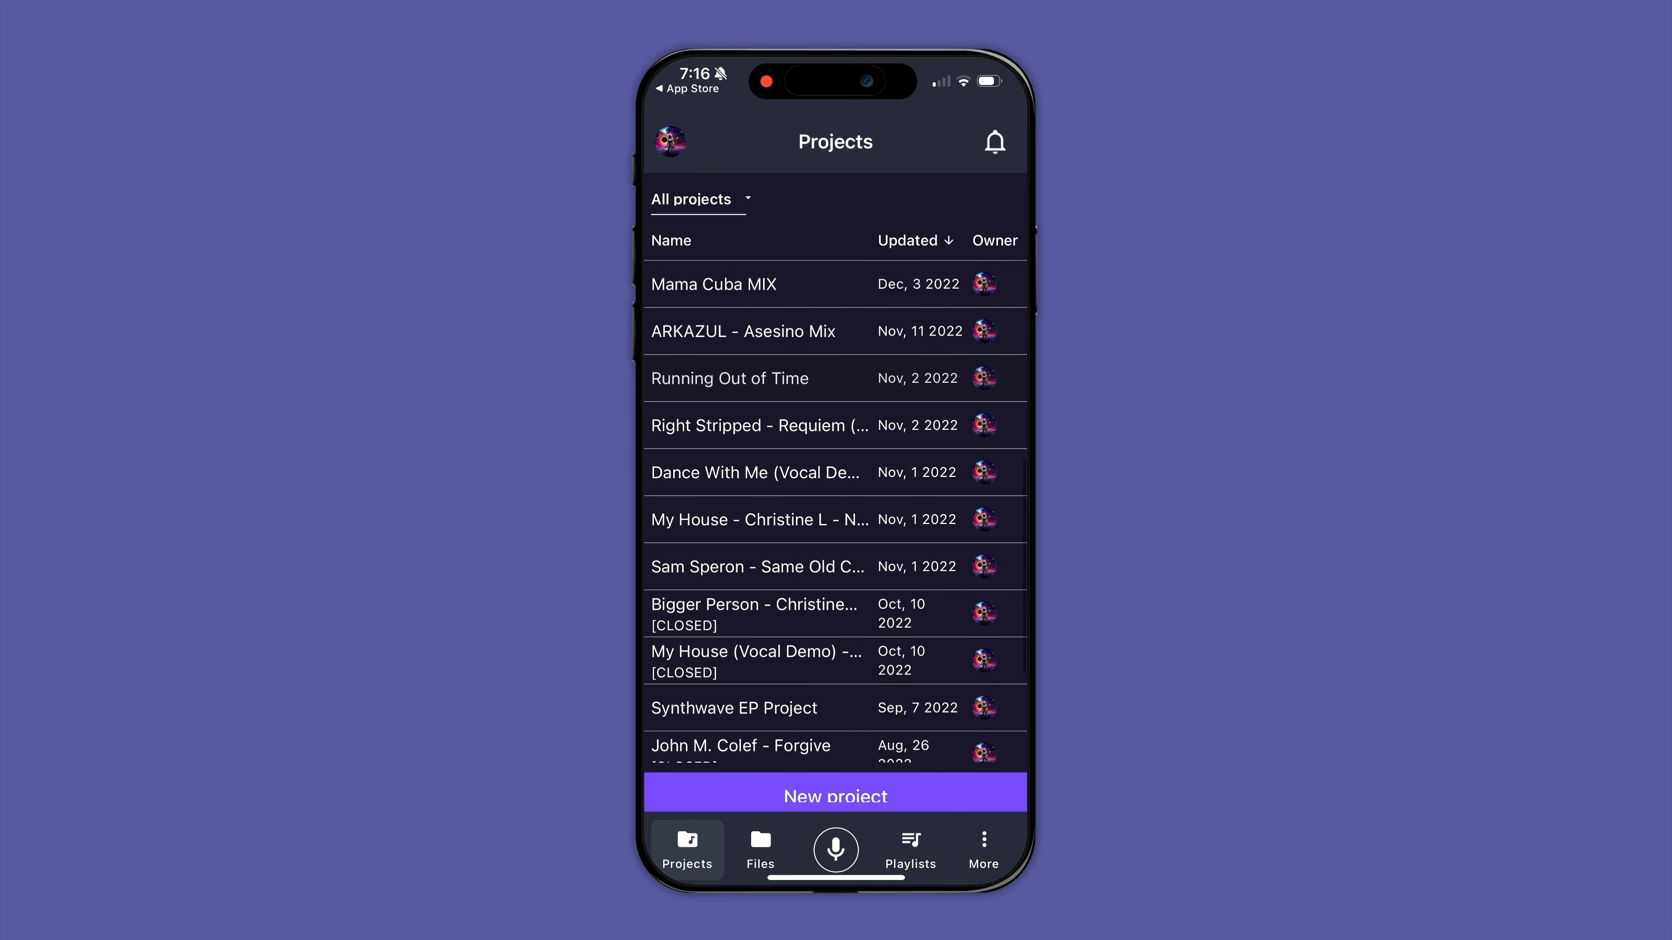
click(729, 377)
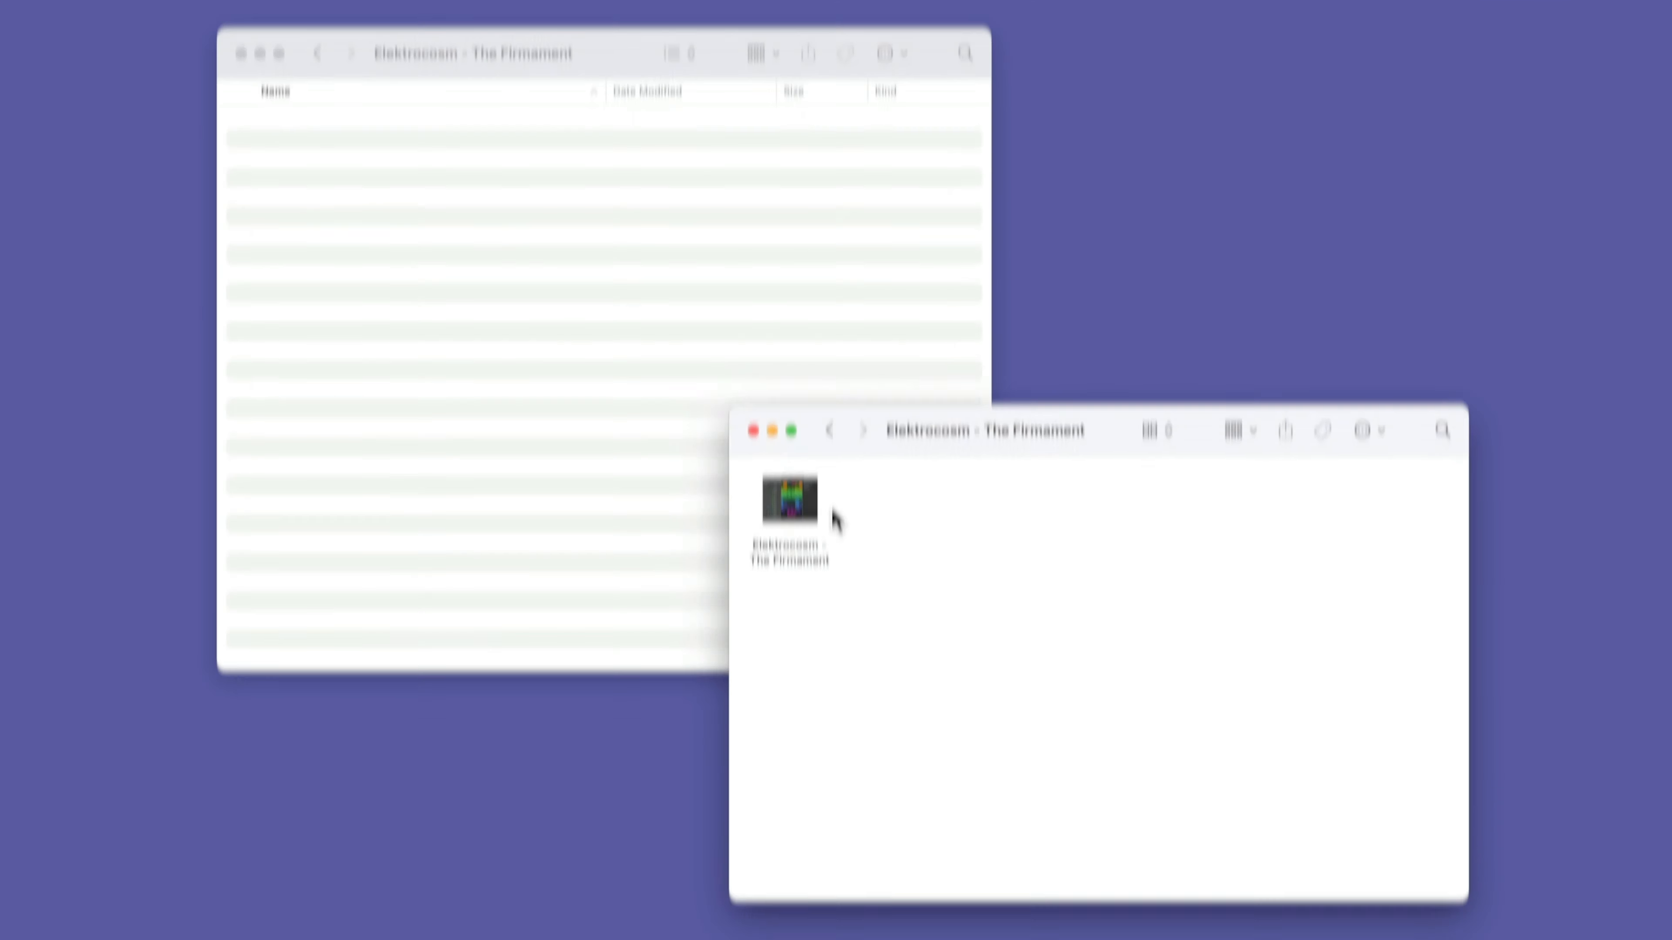
Move the Elektrocosm - The Firmament project file into the empty folder in the other Finder window
click(800, 498)
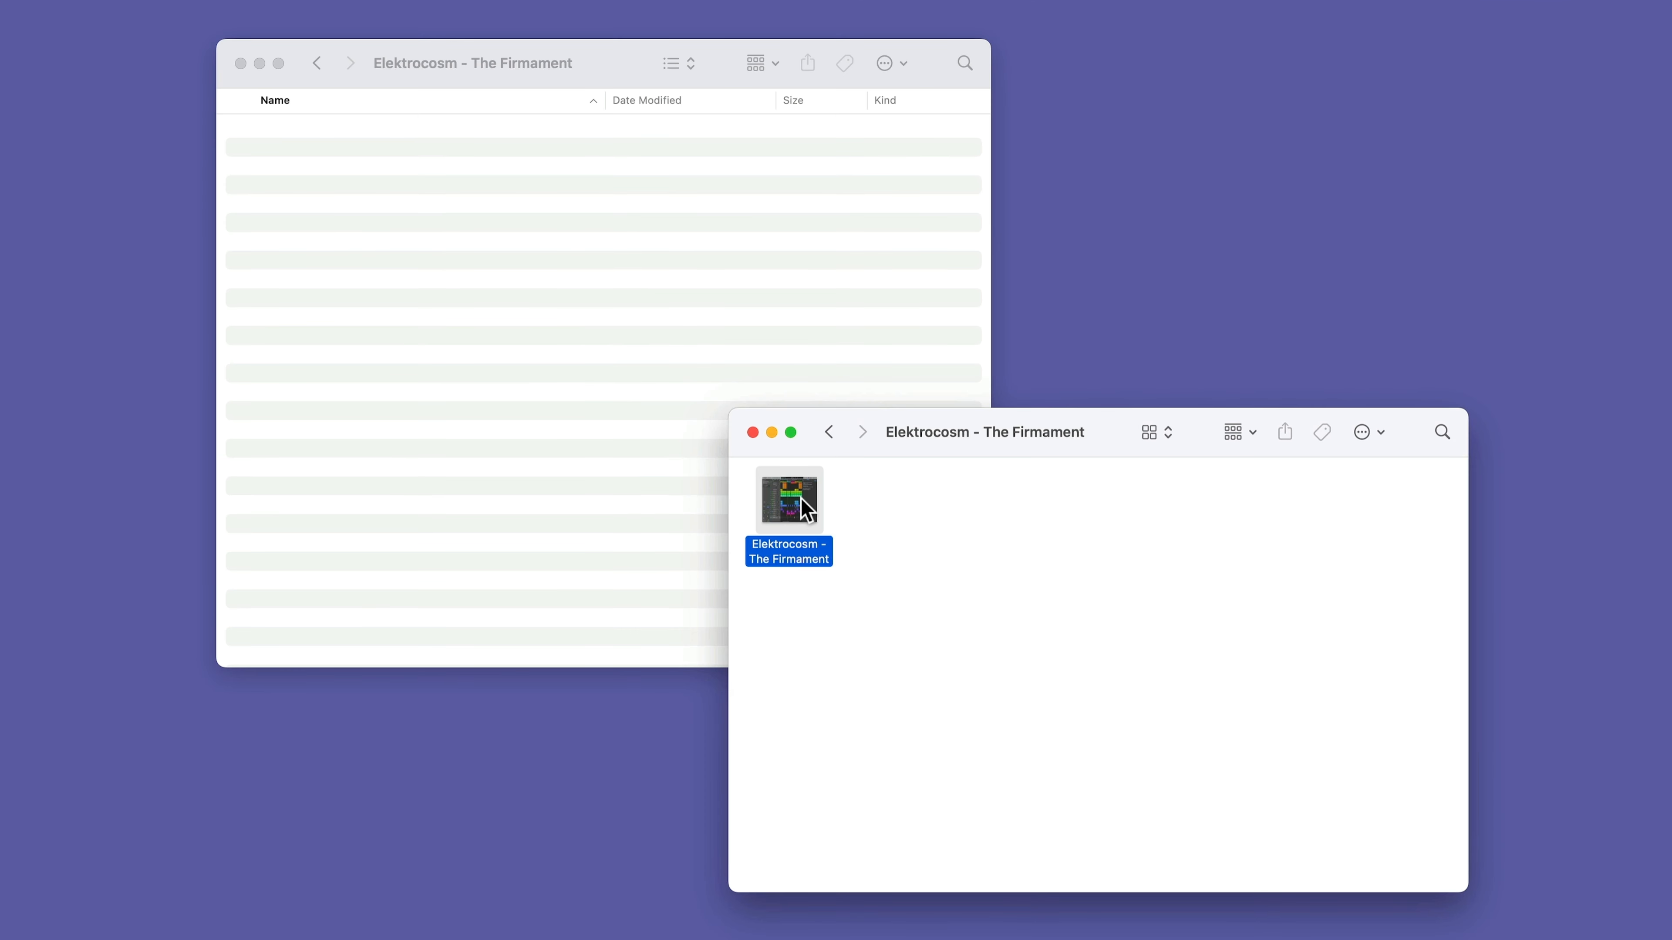
drag(800, 498, 579, 278)
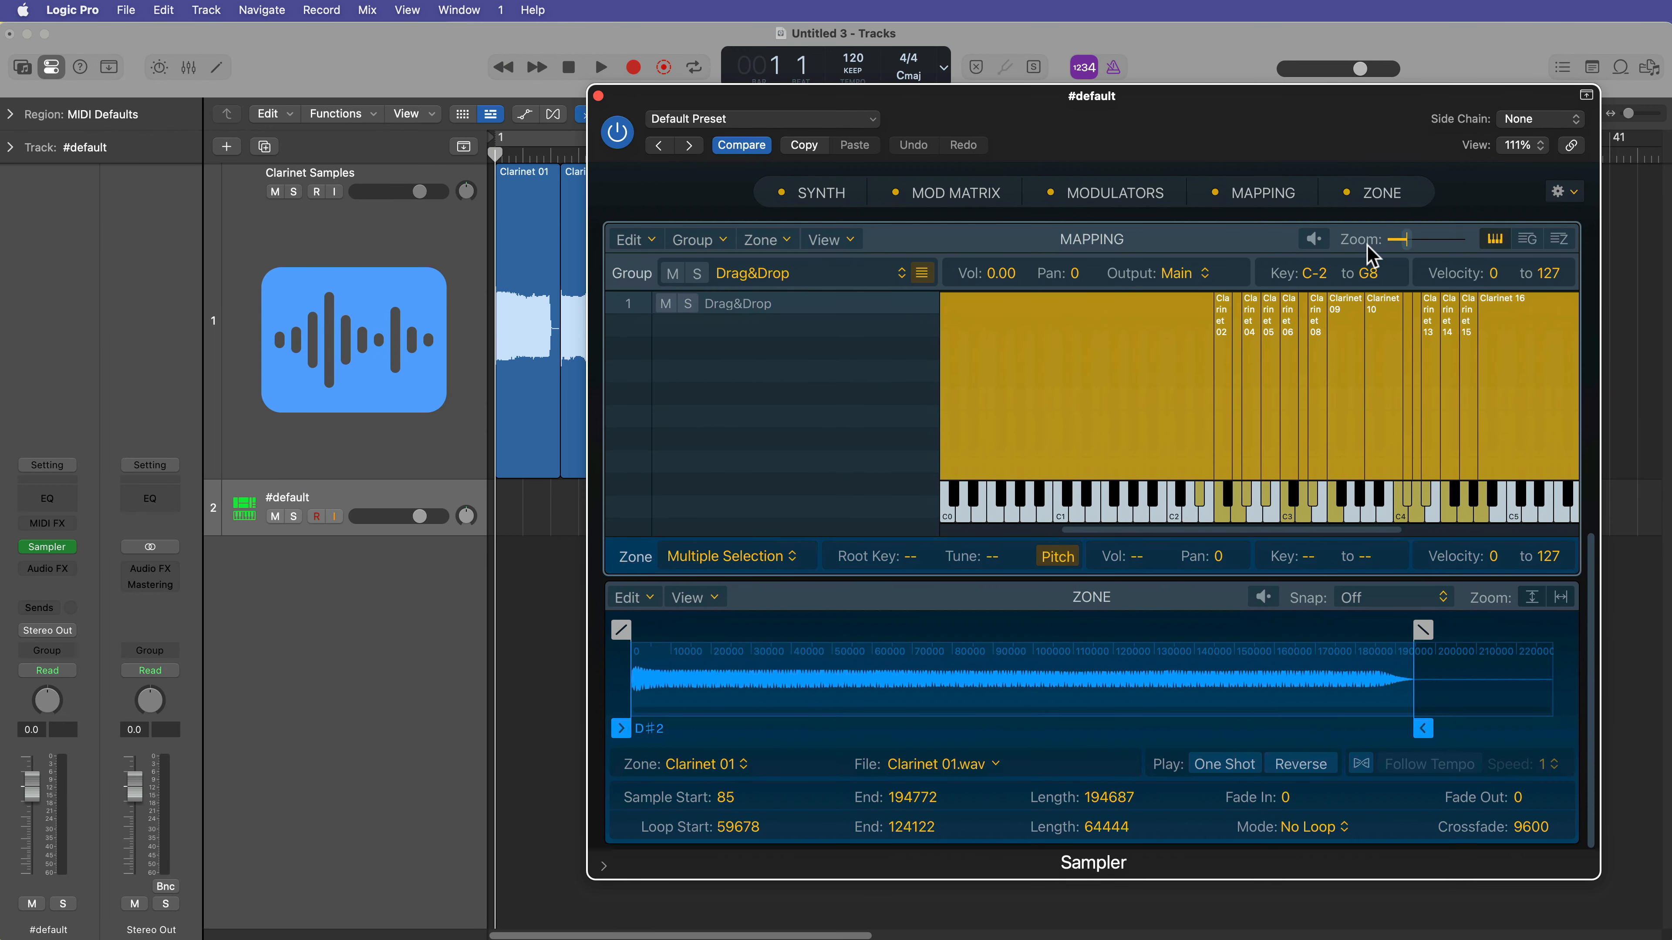
Switch to Logic Pro and examine the root keys, tuning, key ranges and volumes of the mapped clarinet zones in Sampler's zone list
click(1558, 244)
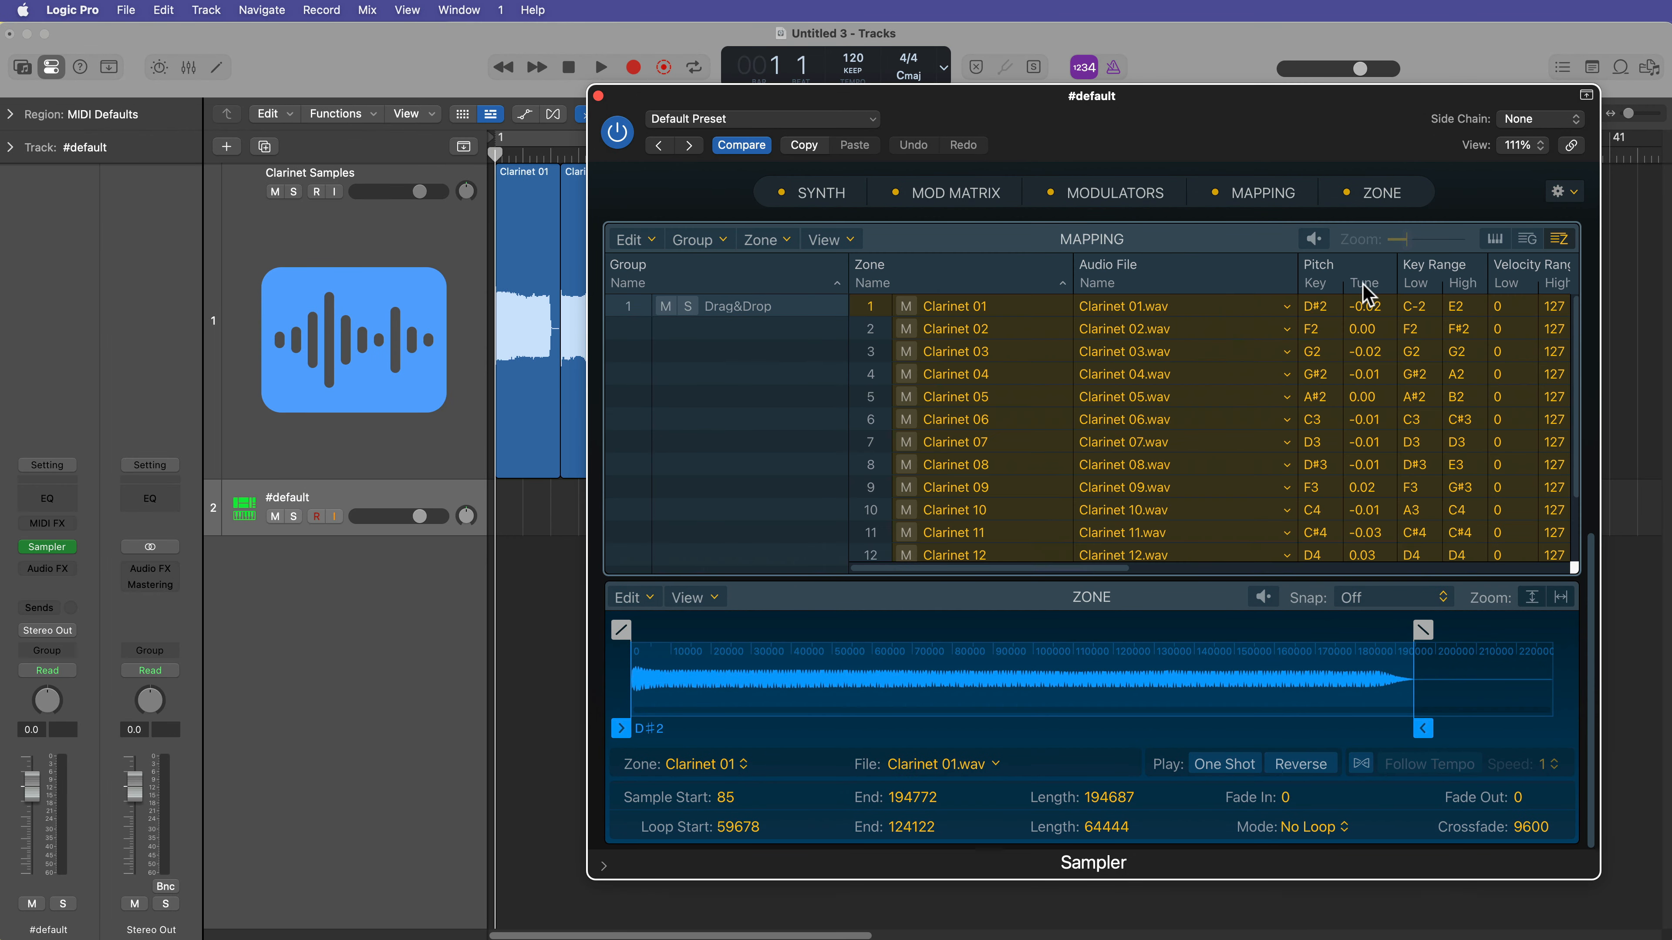
scroll(1313, 412, right, 3)
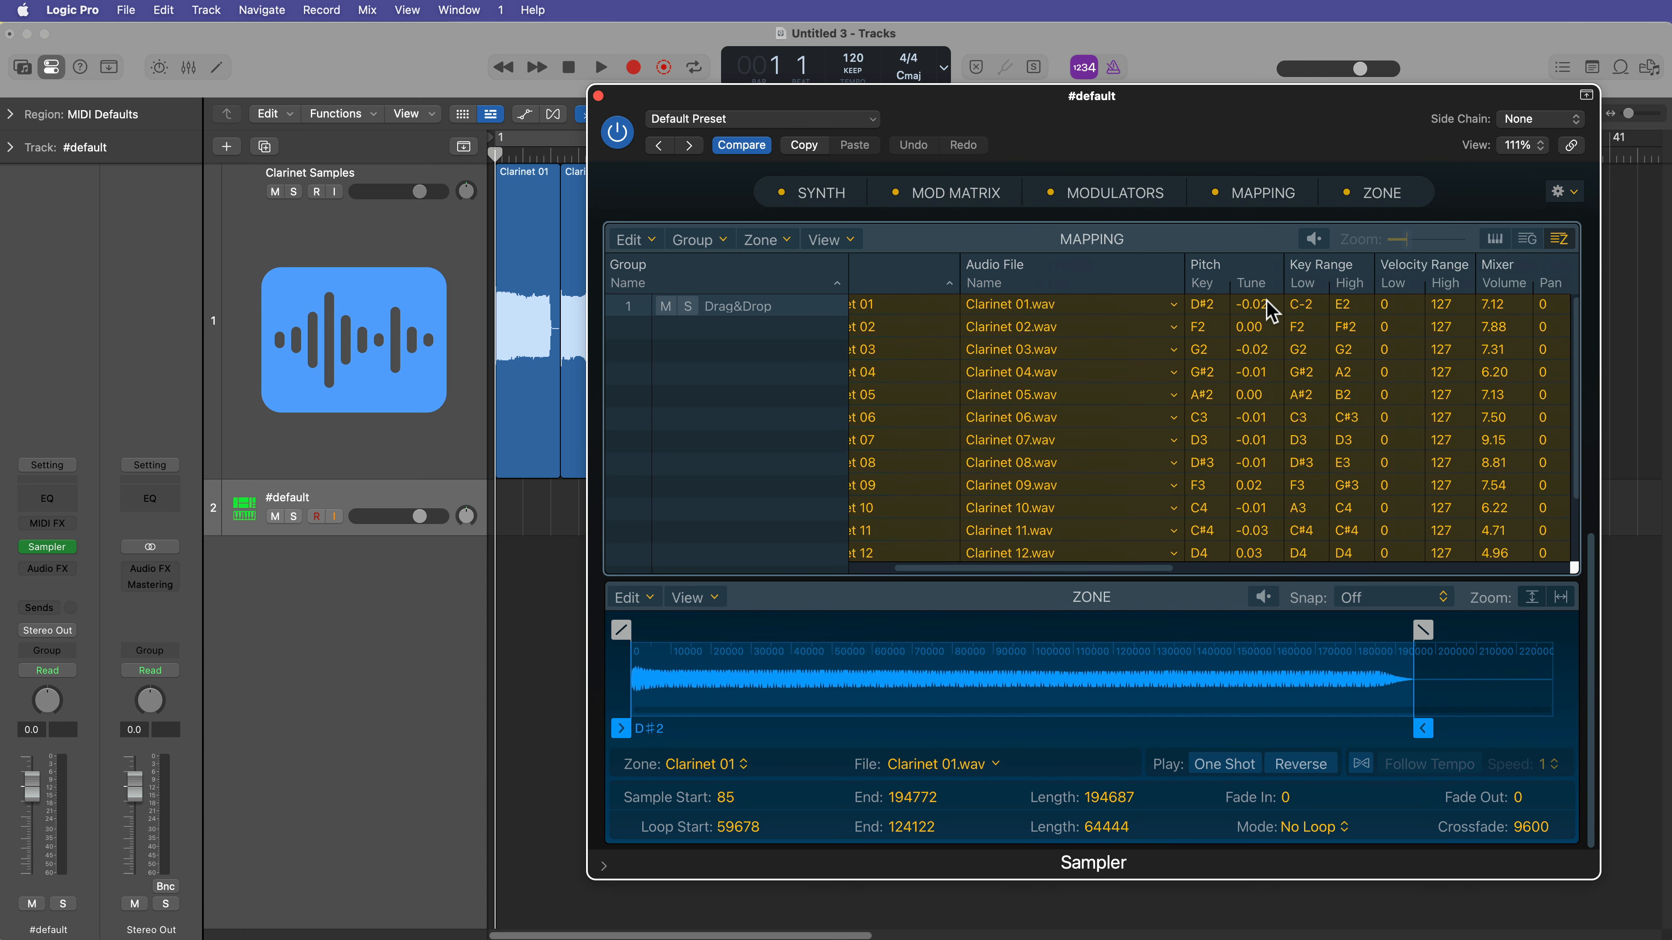
scroll(1264, 462, down, 5)
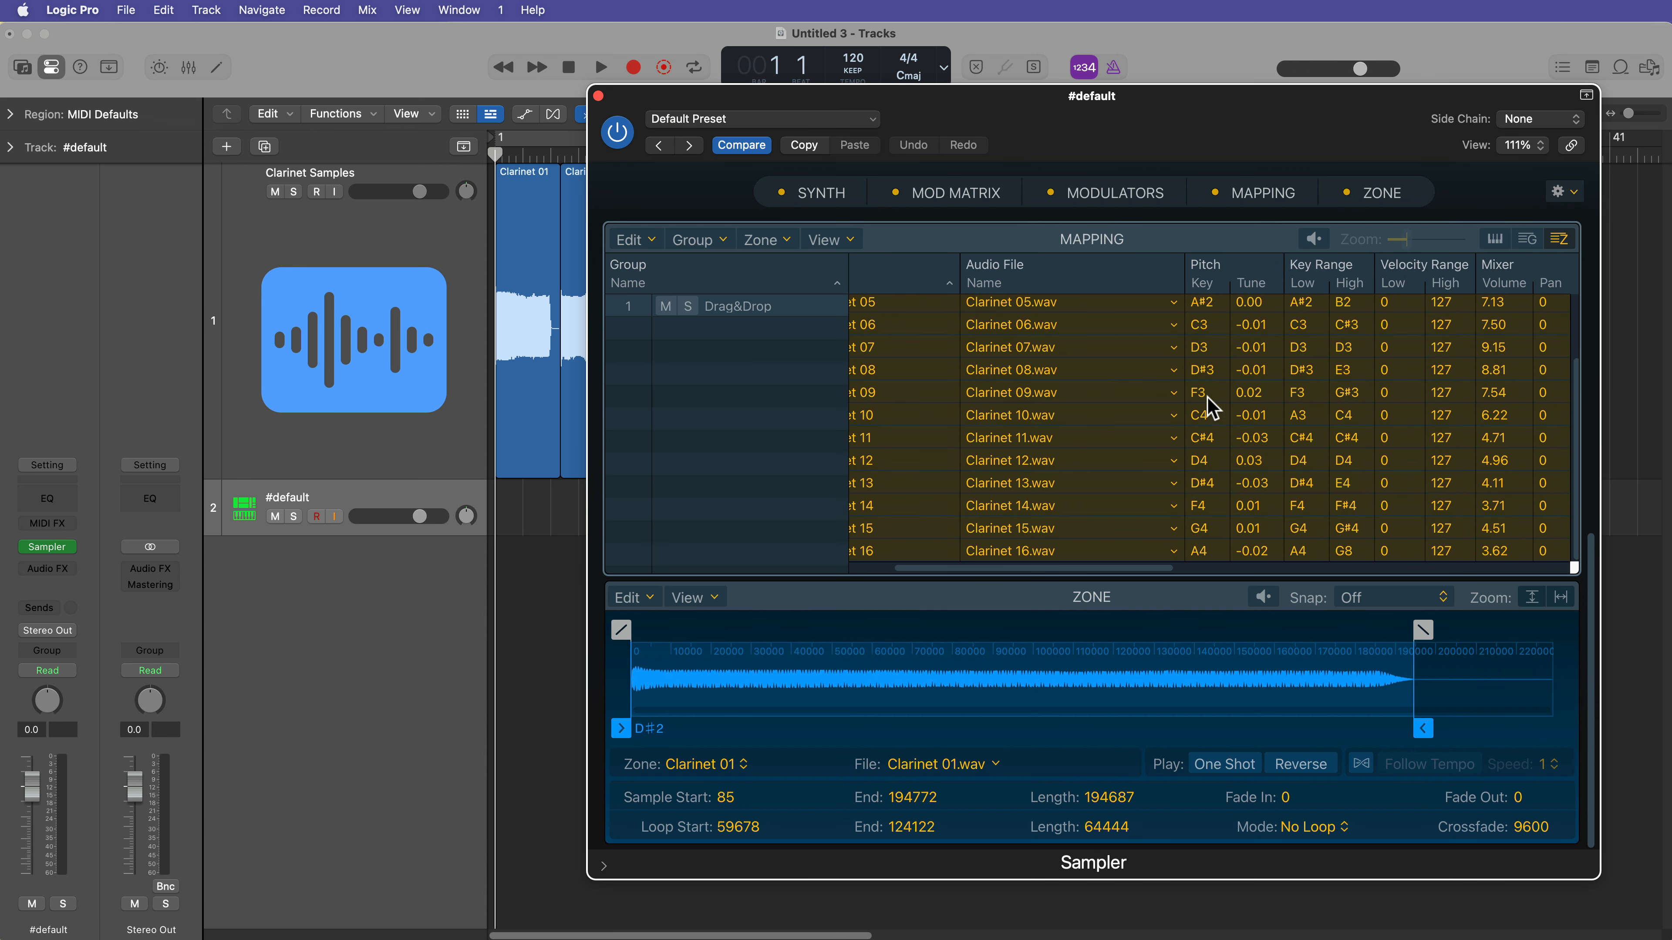
scroll(1220, 508, up, 5)
click(1494, 240)
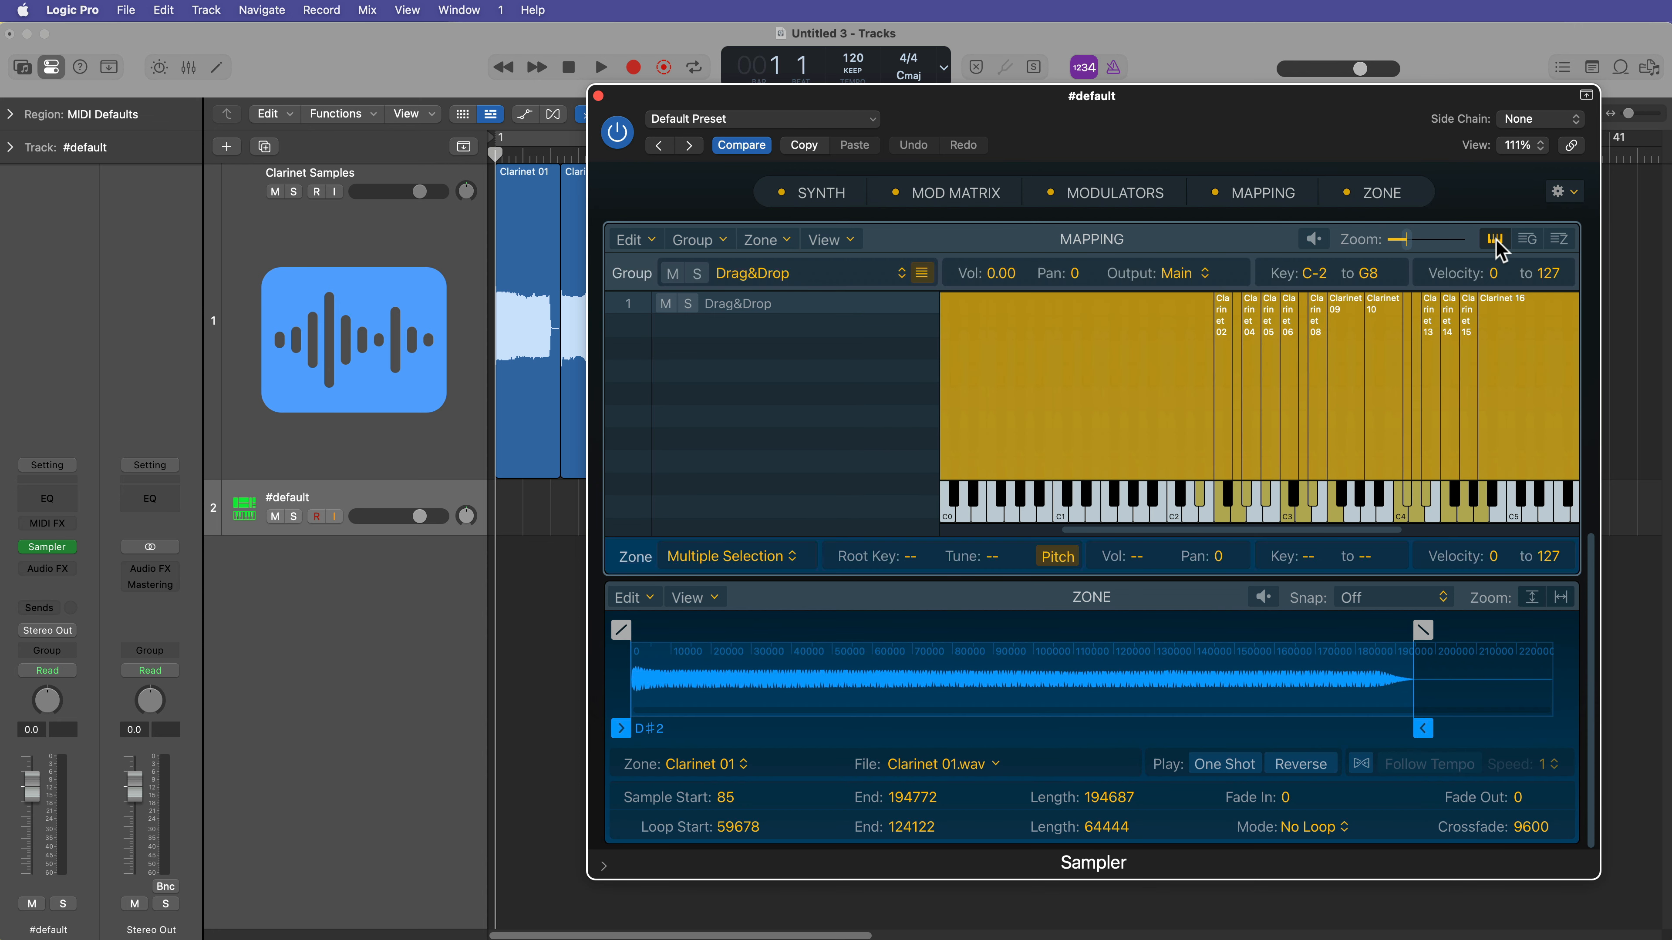
Enlarge the #default track, and set the sample start of the Clarinet 01 zone to 0 in Sampler
click(319, 573)
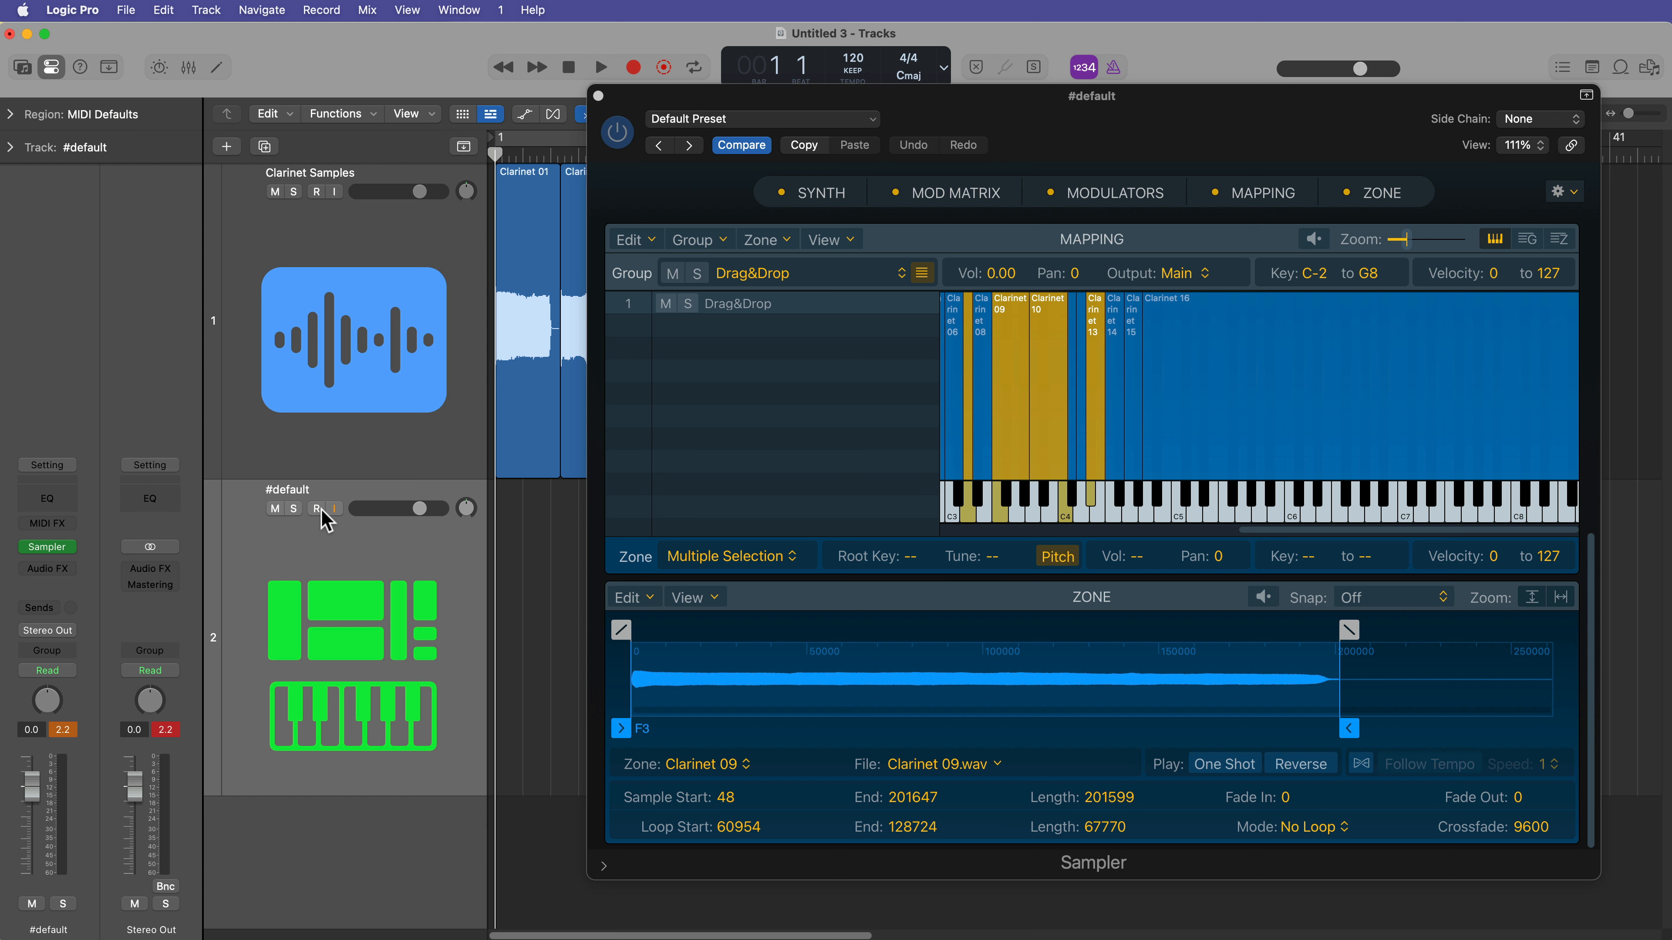
click(1560, 241)
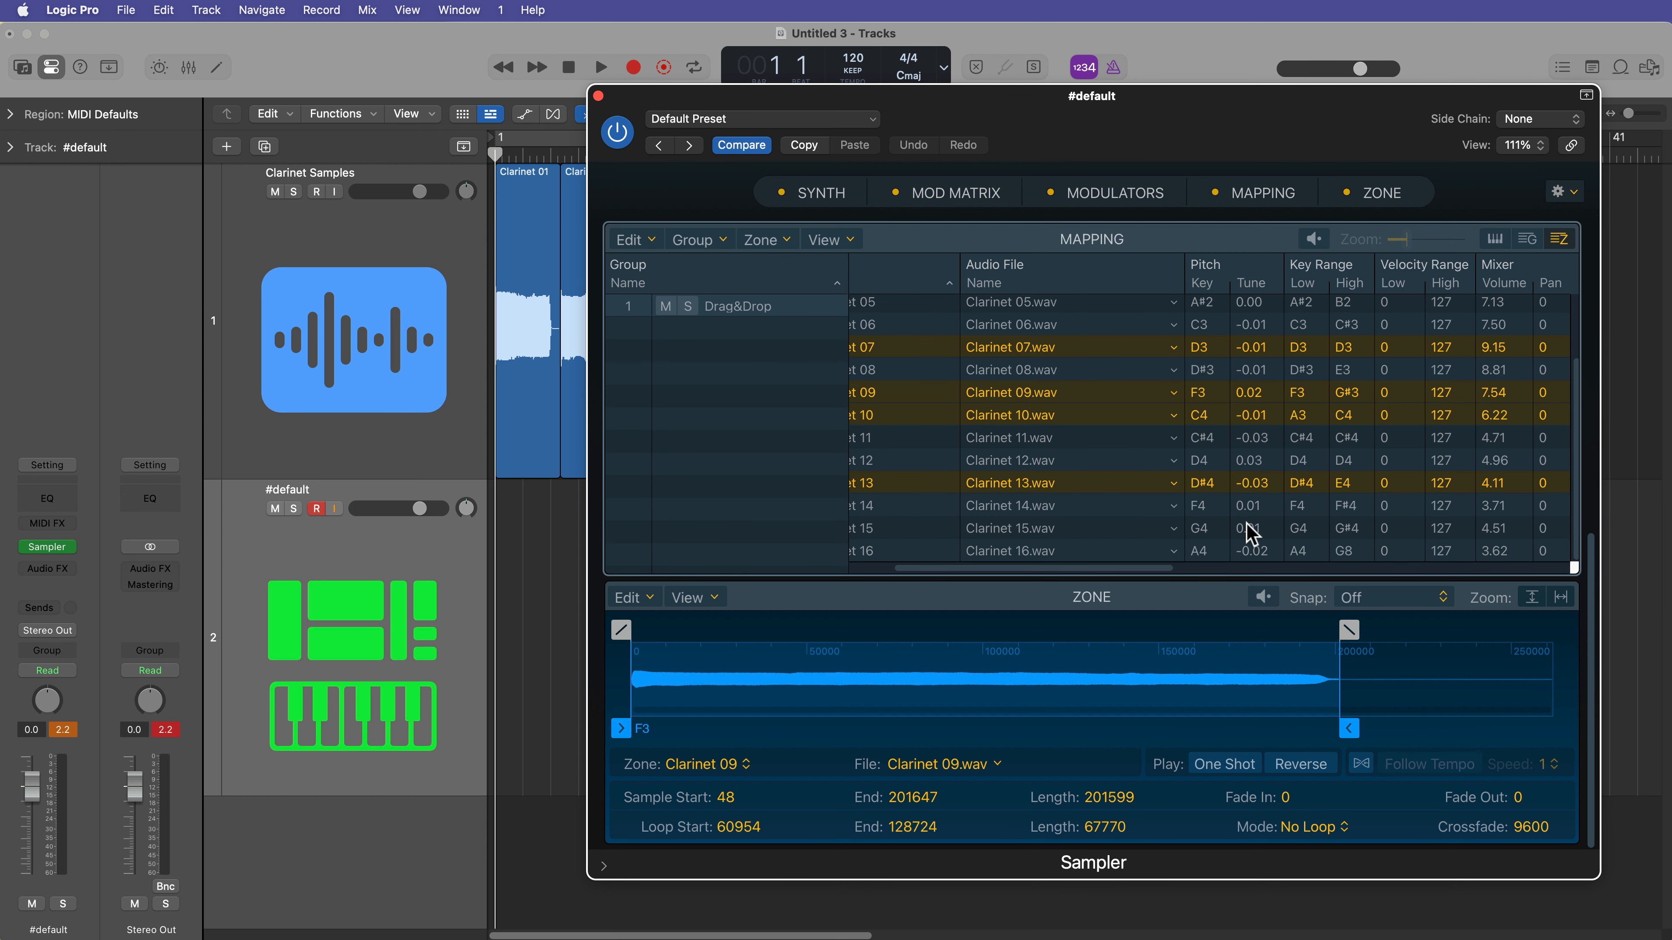
scroll(1246, 524, up, 5)
click(1101, 307)
click(910, 307)
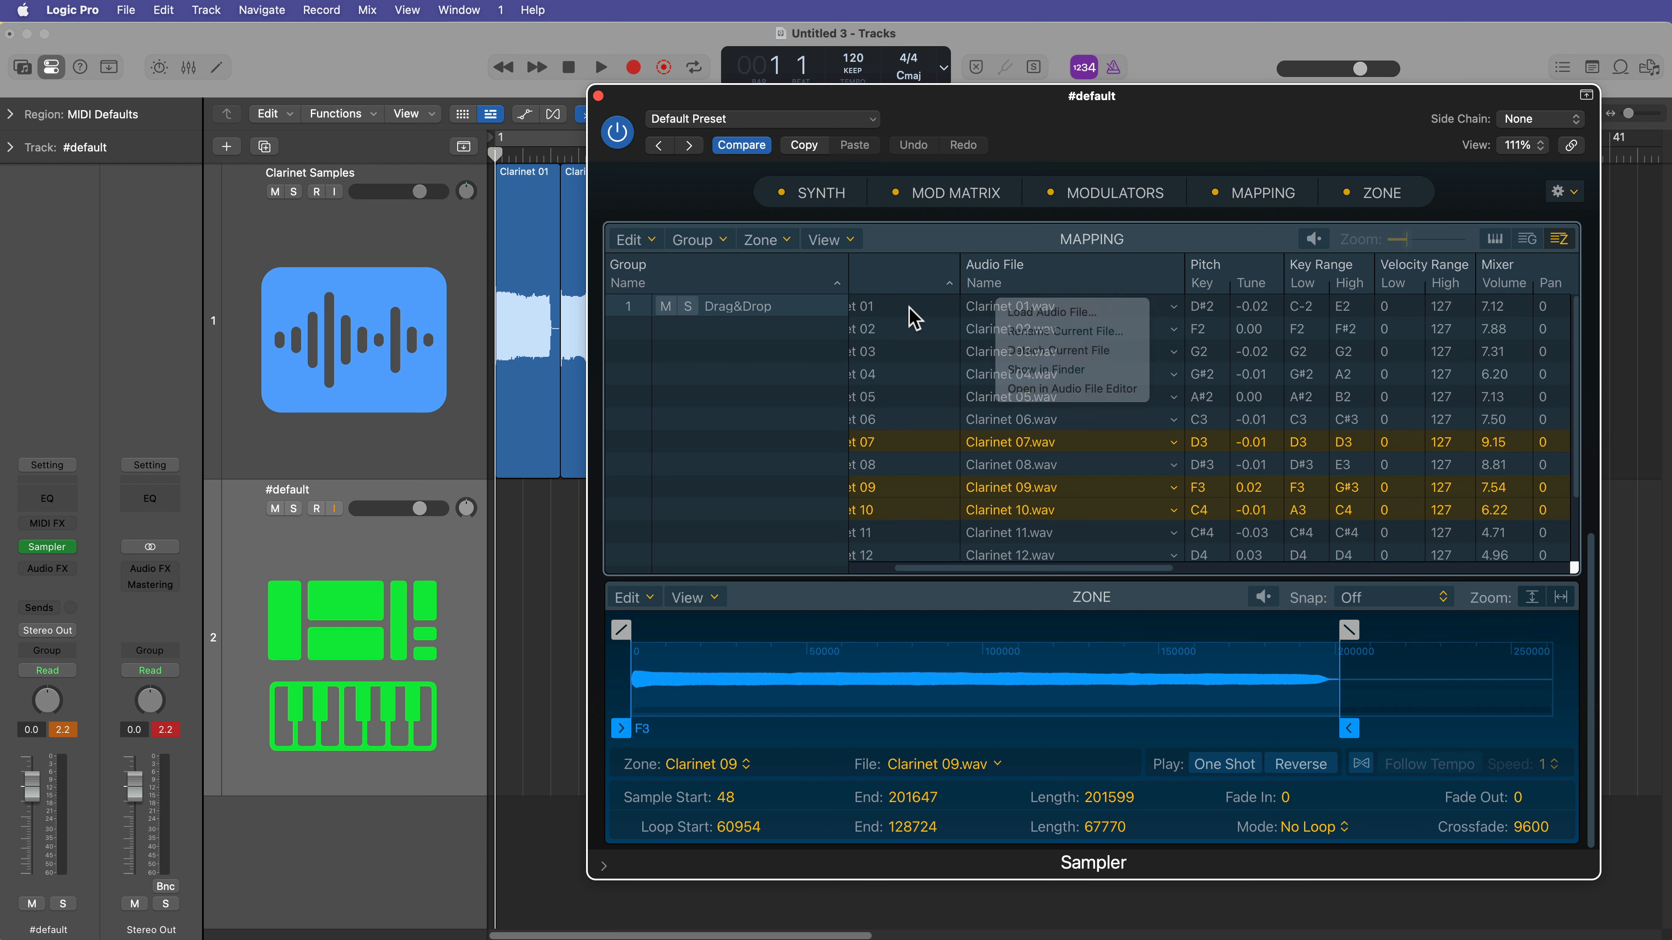
click(896, 306)
click(715, 696)
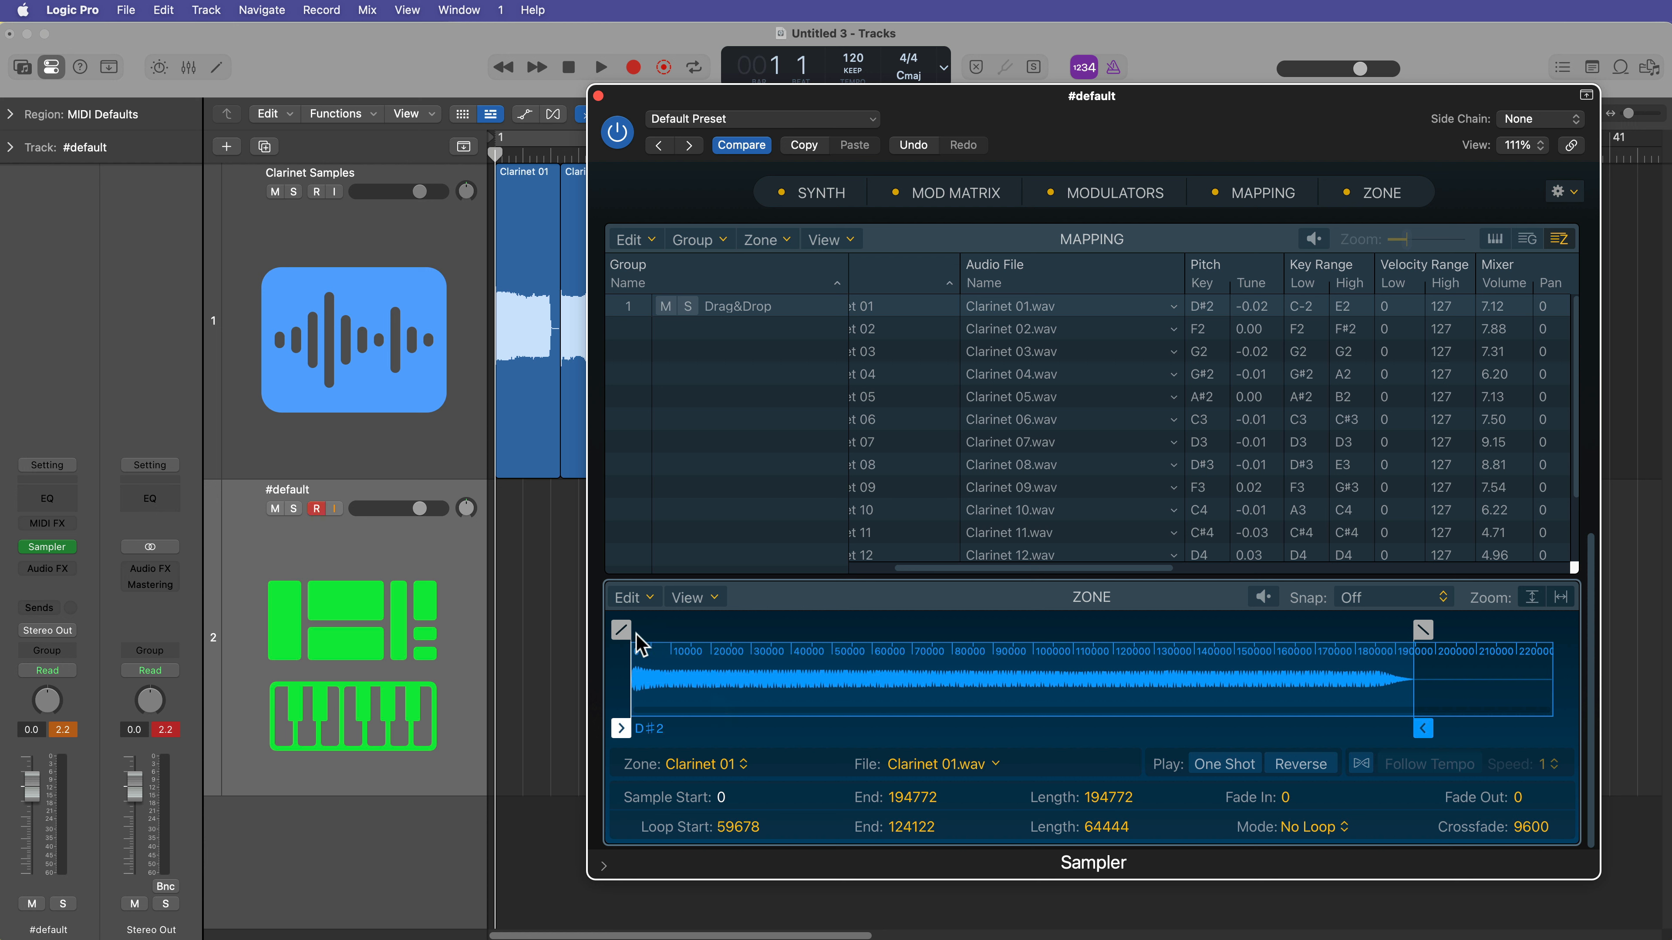
Show the Loop columns of the zone list and check the Loop entry among the visible zone list columns
drag(1098, 568, 1496, 589)
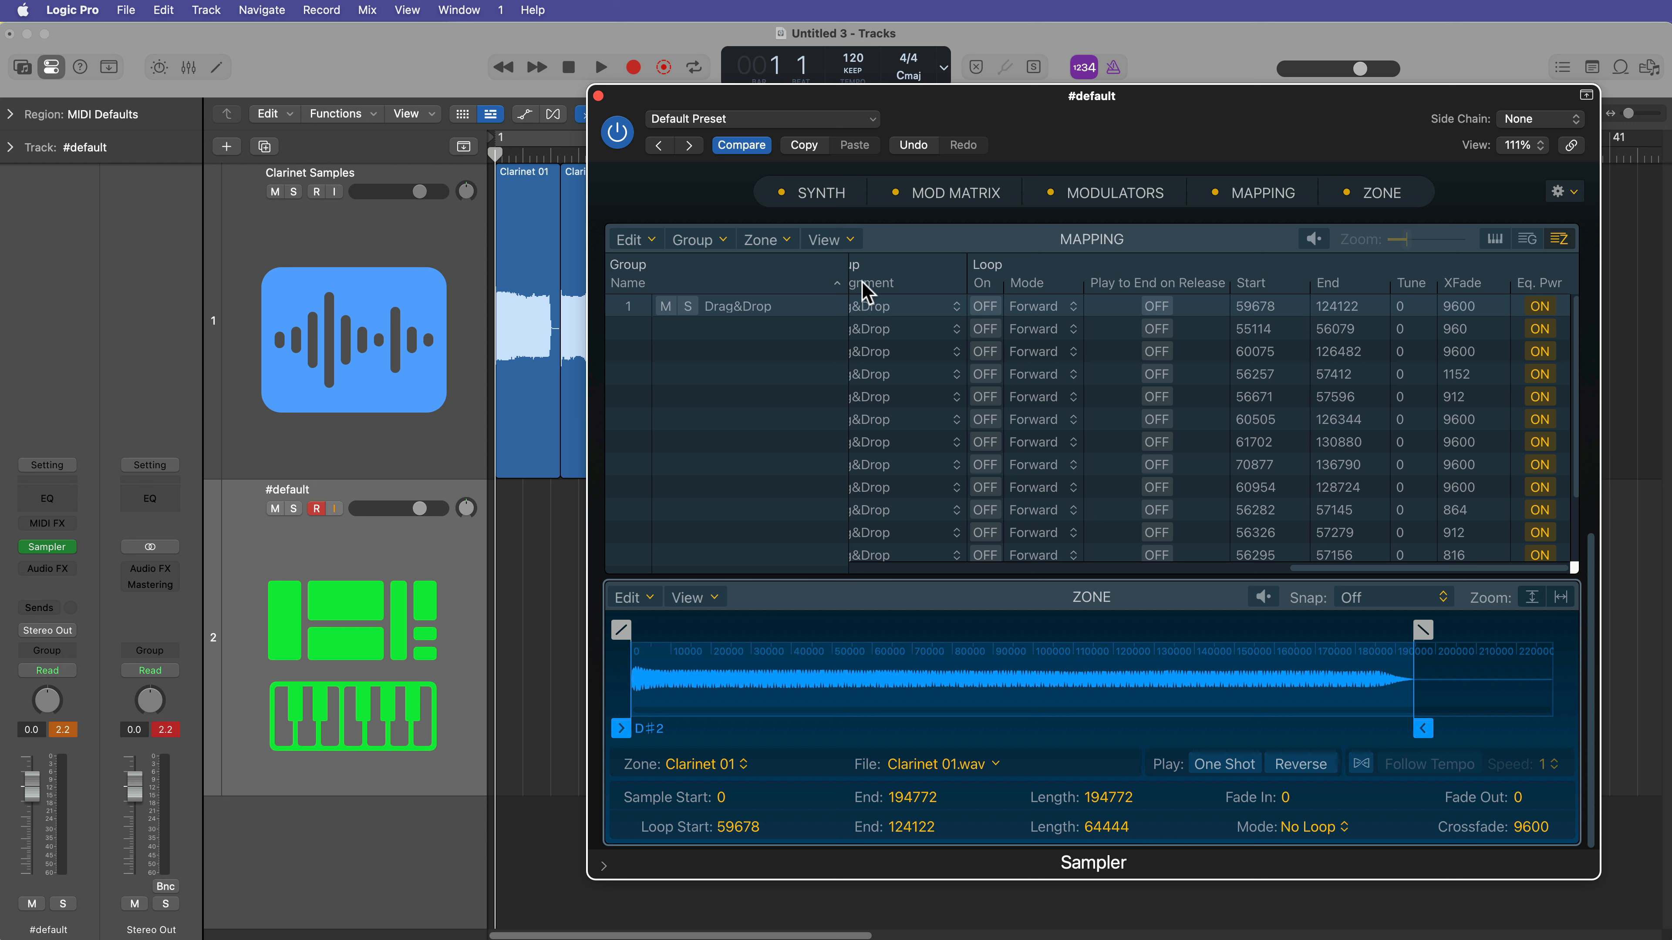
click(850, 241)
mouse_move(945, 382)
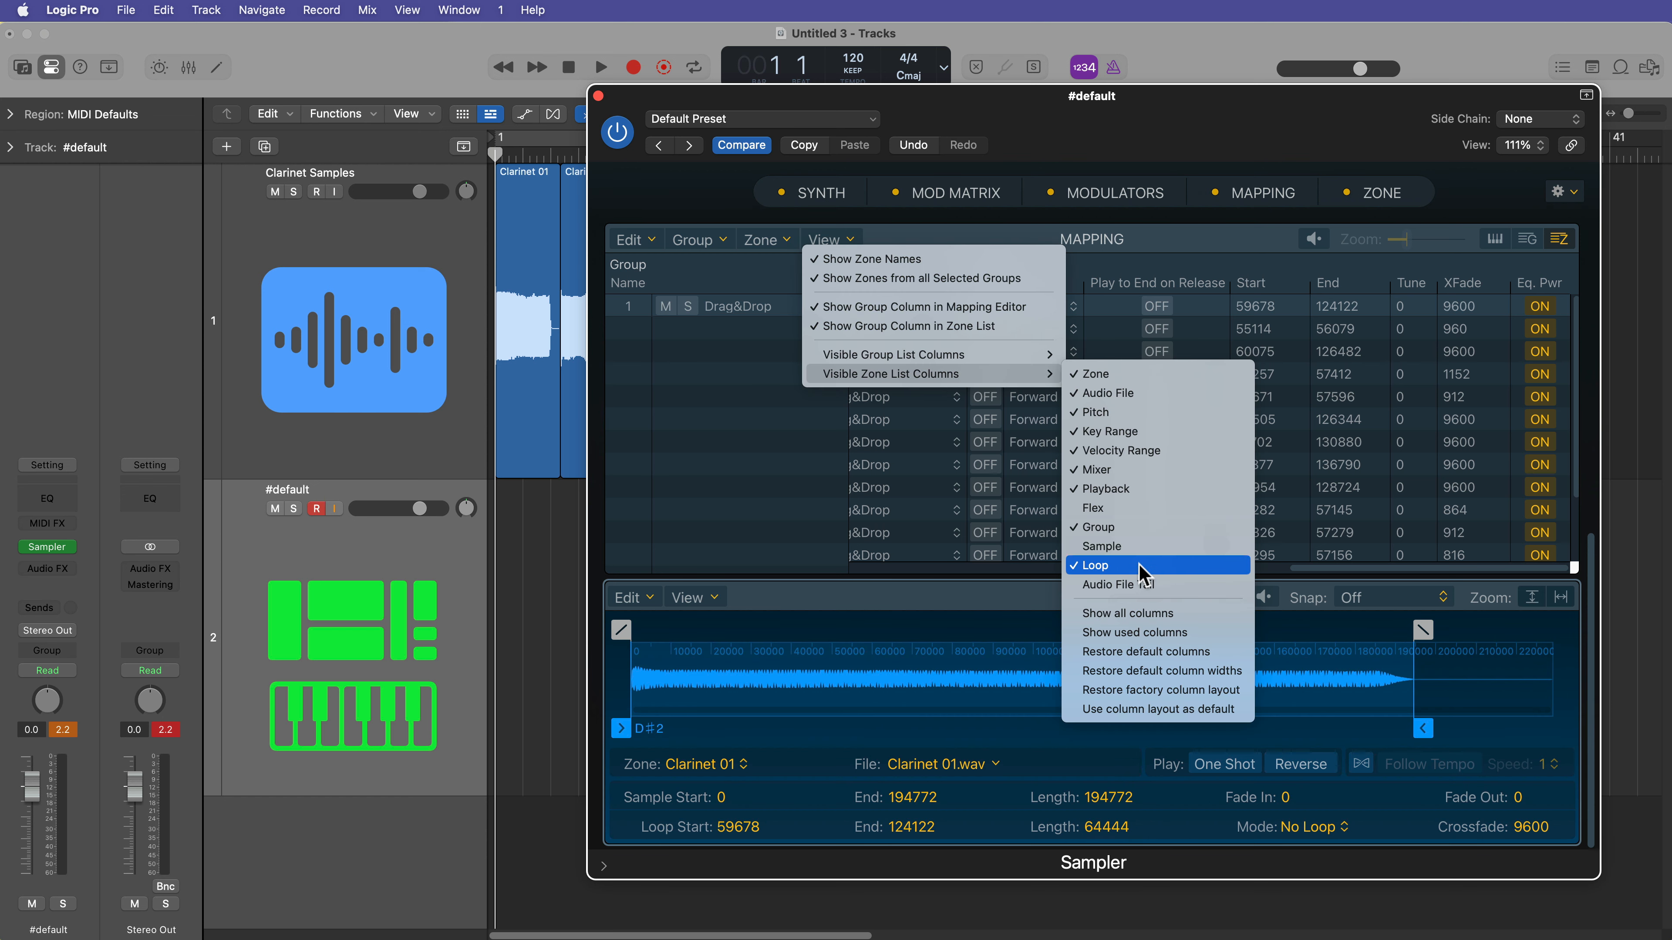
click(1195, 241)
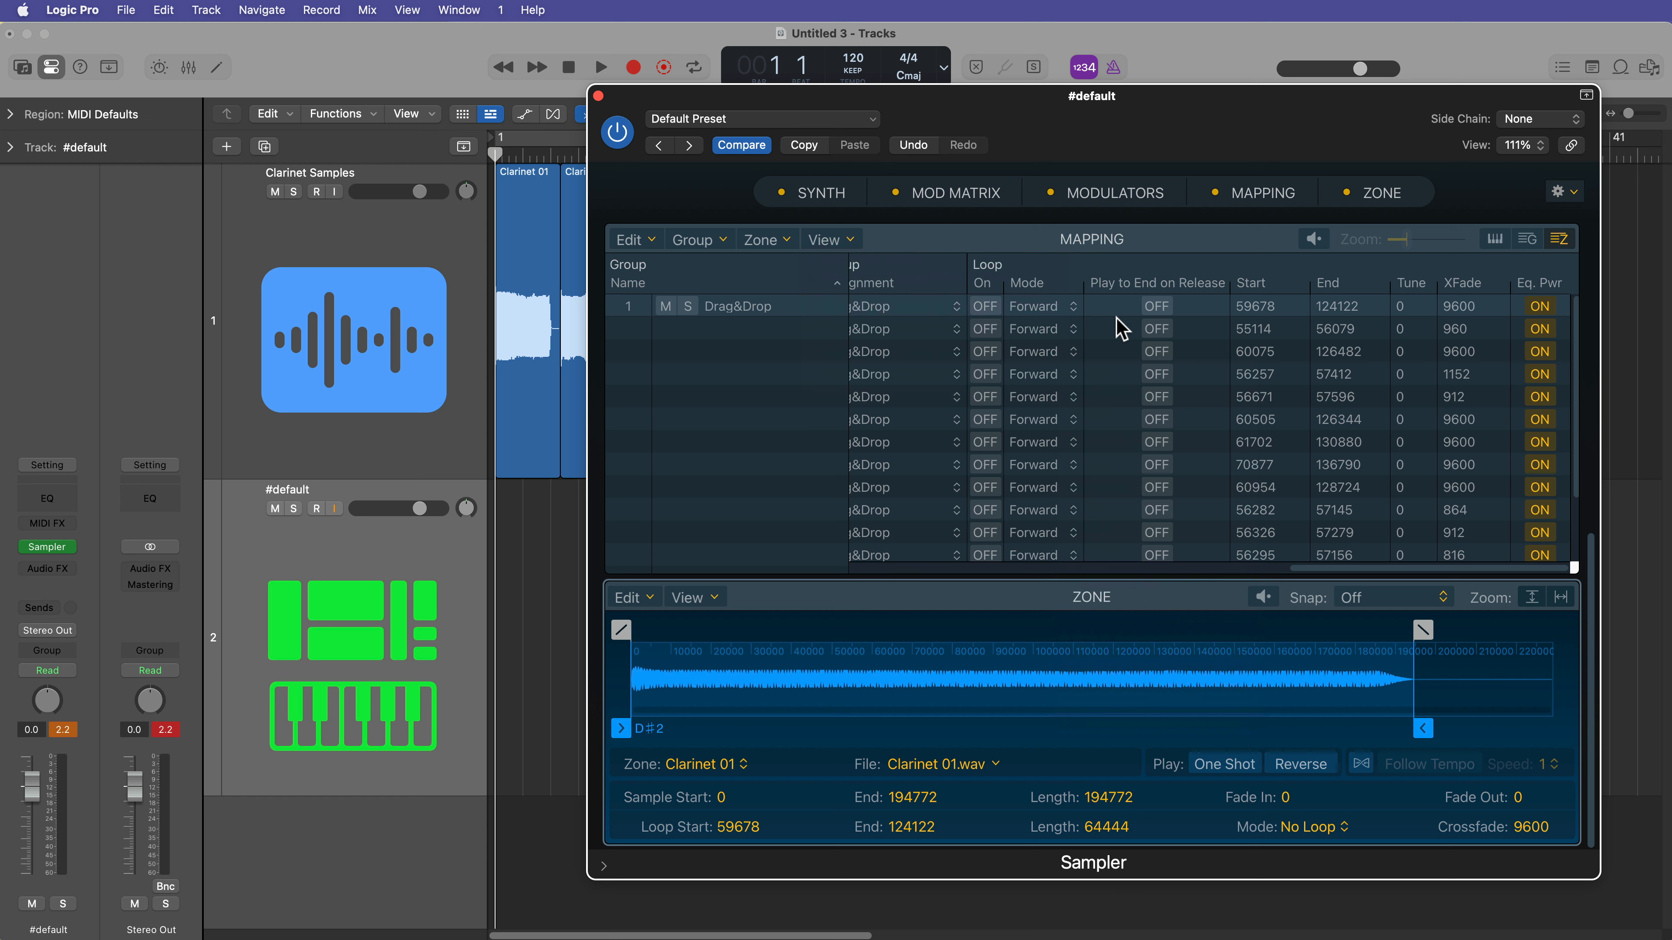
Select all clarinet zones in the zone list and turn looping on for them
click(1099, 329)
key(super+a)
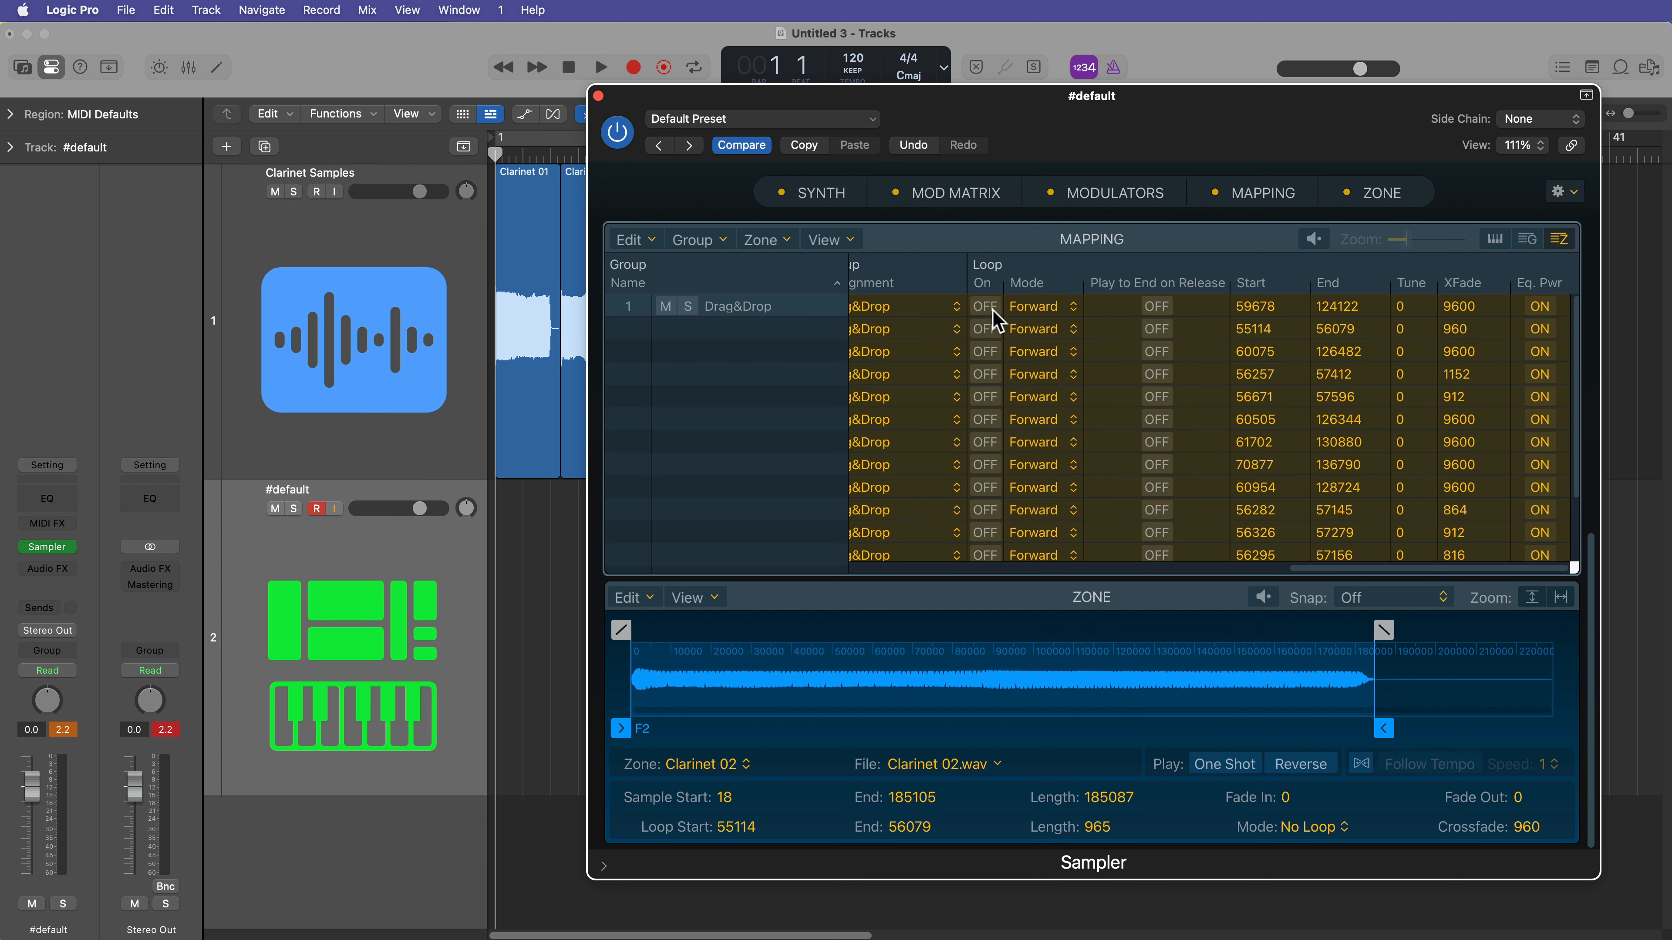
click(994, 314)
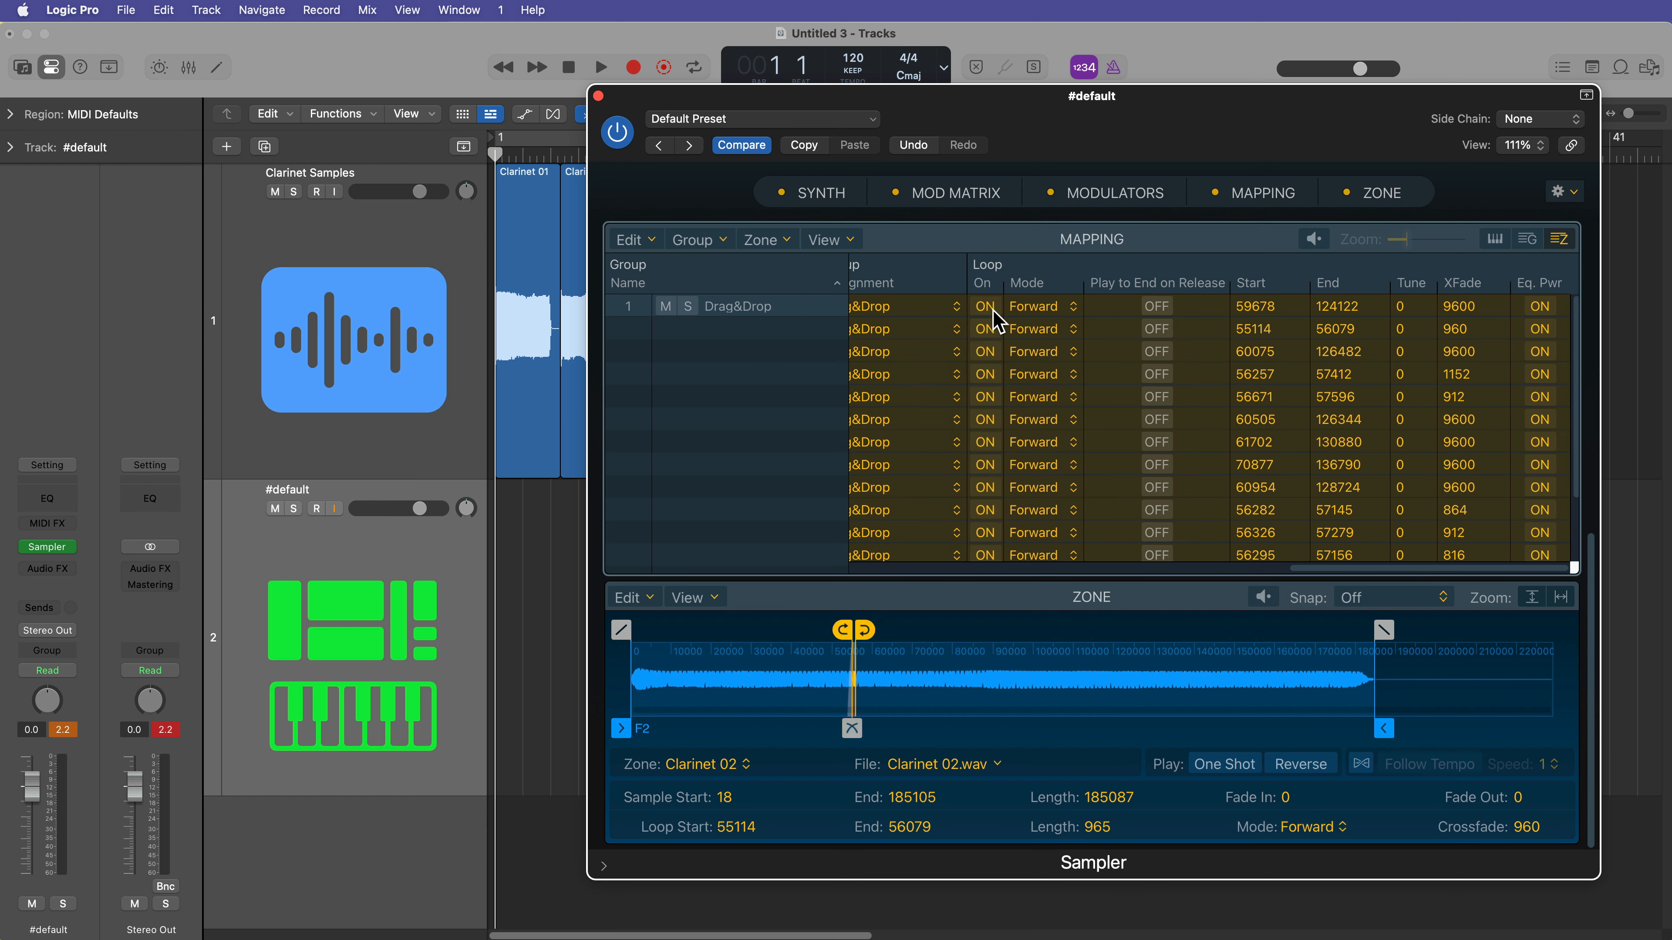
Set the Clarinet 01 zone's loop start to about 45135, loop end to about 153187 and crossfade to about 14055
click(1101, 308)
drag(861, 630, 802, 629)
drag(1137, 642, 1255, 642)
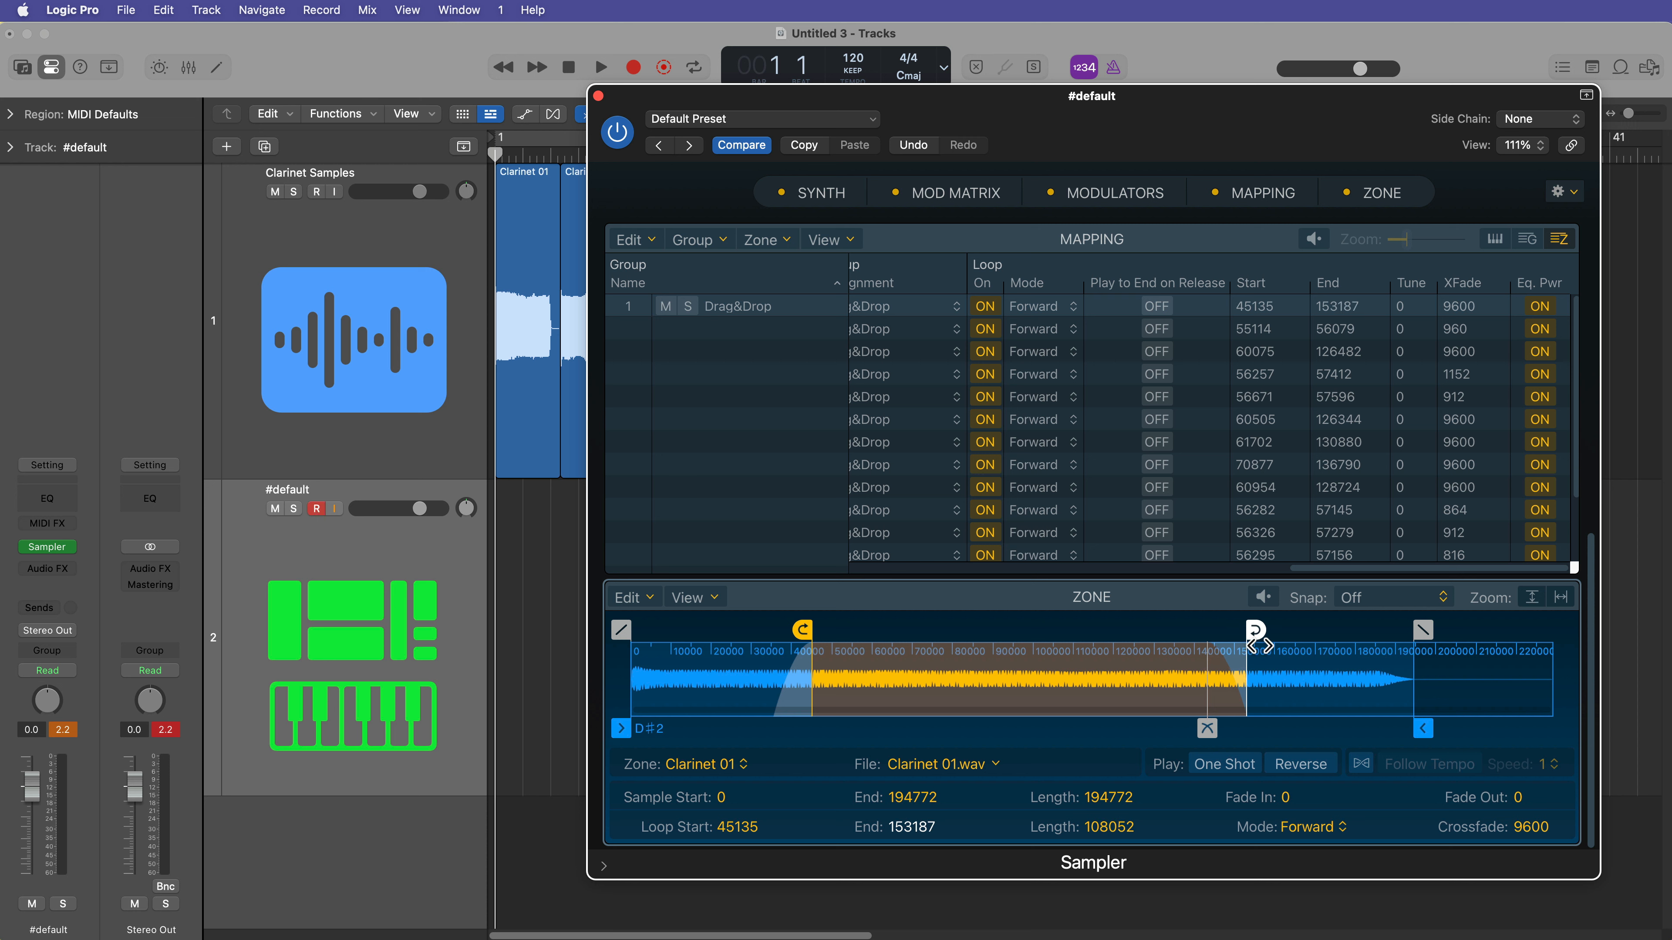
mouse_move(1210, 728)
mouse_down()
mouse_move(1118, 729)
mouse_move(1190, 730)
mouse_up()
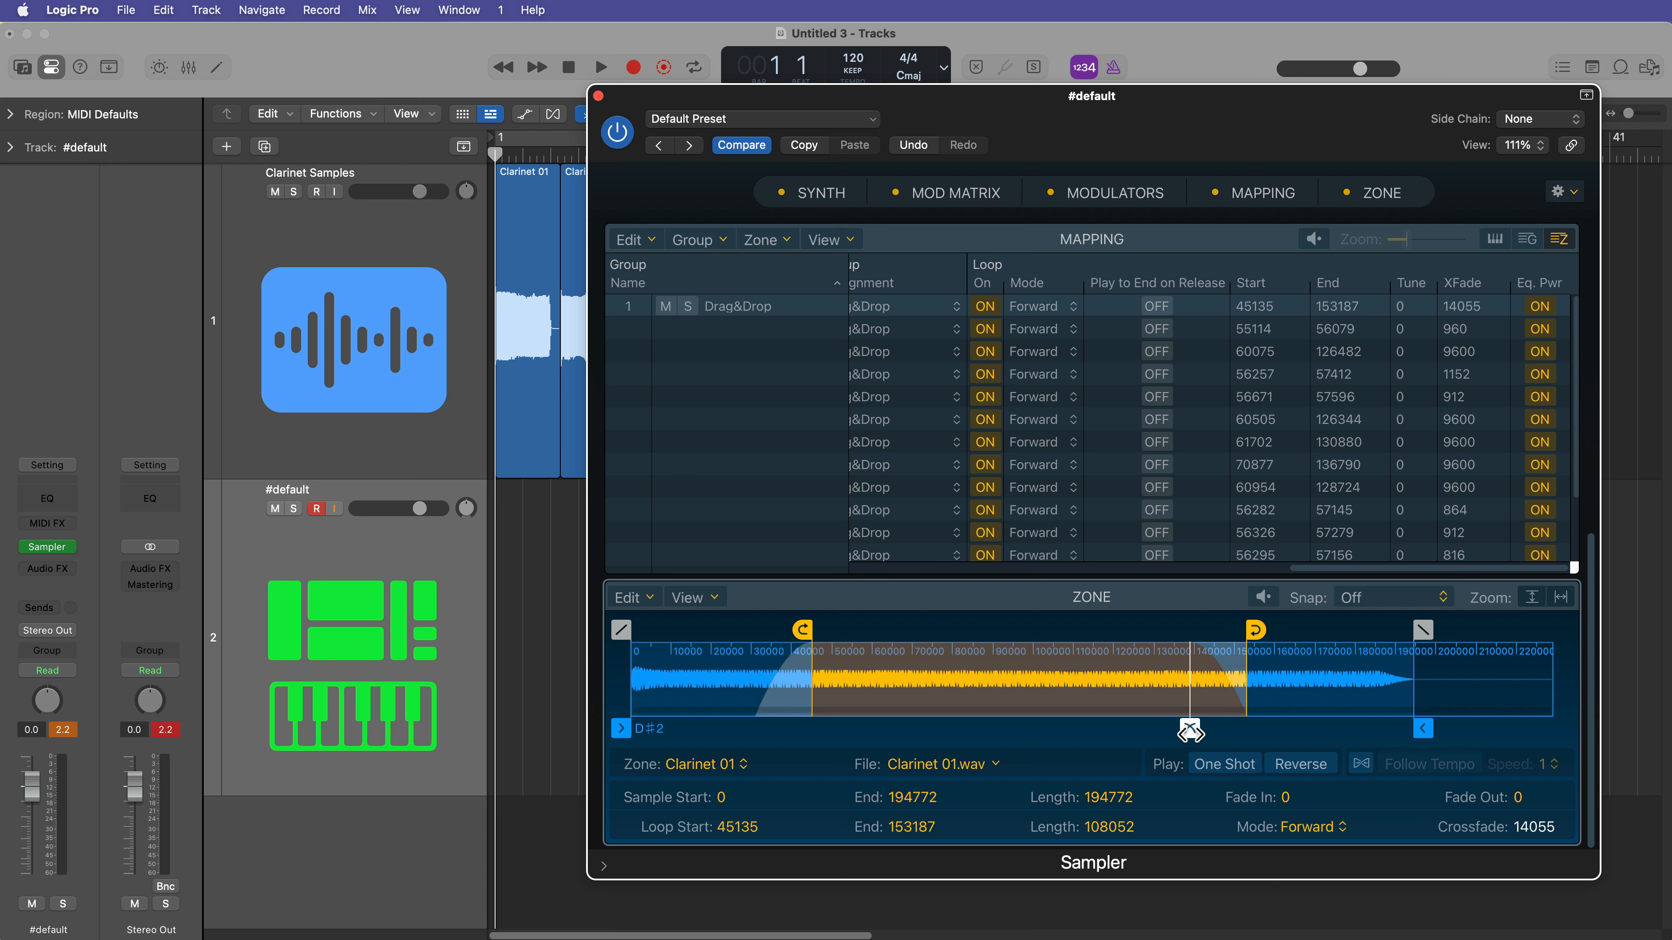
Refine Clarinet 01's loop to start at about 42809 and end at about 153782 with a 13895 crossfade, and set its fade-in to about 2696
mouse_move(1255, 632)
mouse_down()
mouse_move(1291, 633)
mouse_move(1257, 634)
mouse_up()
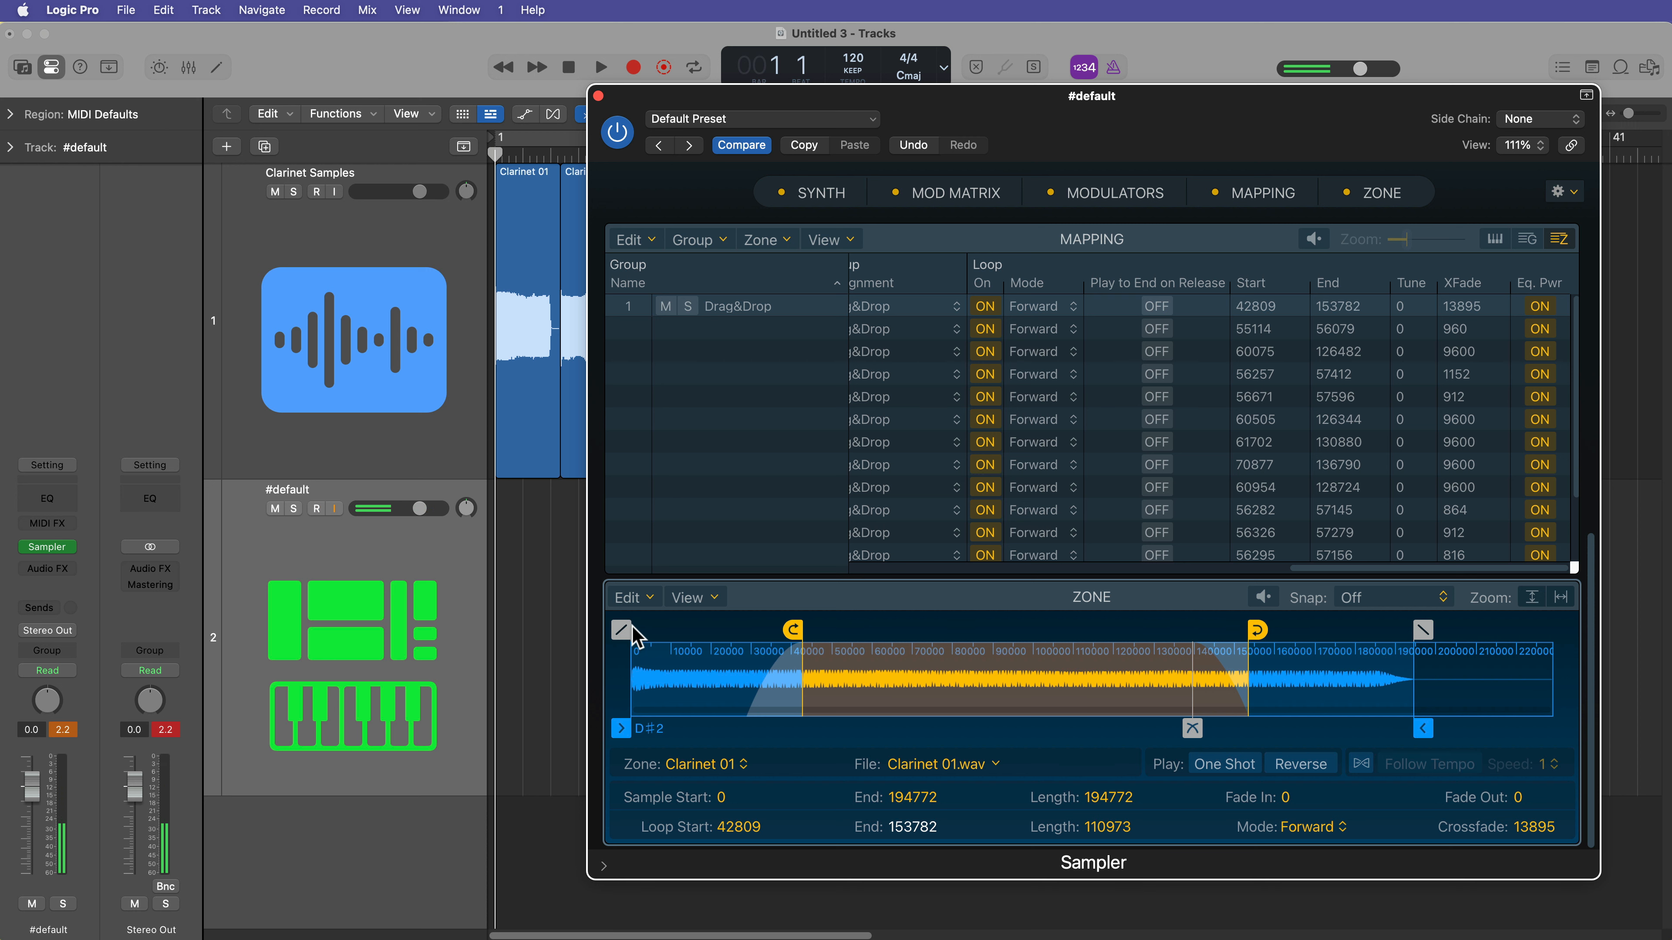
drag(636, 634, 632, 631)
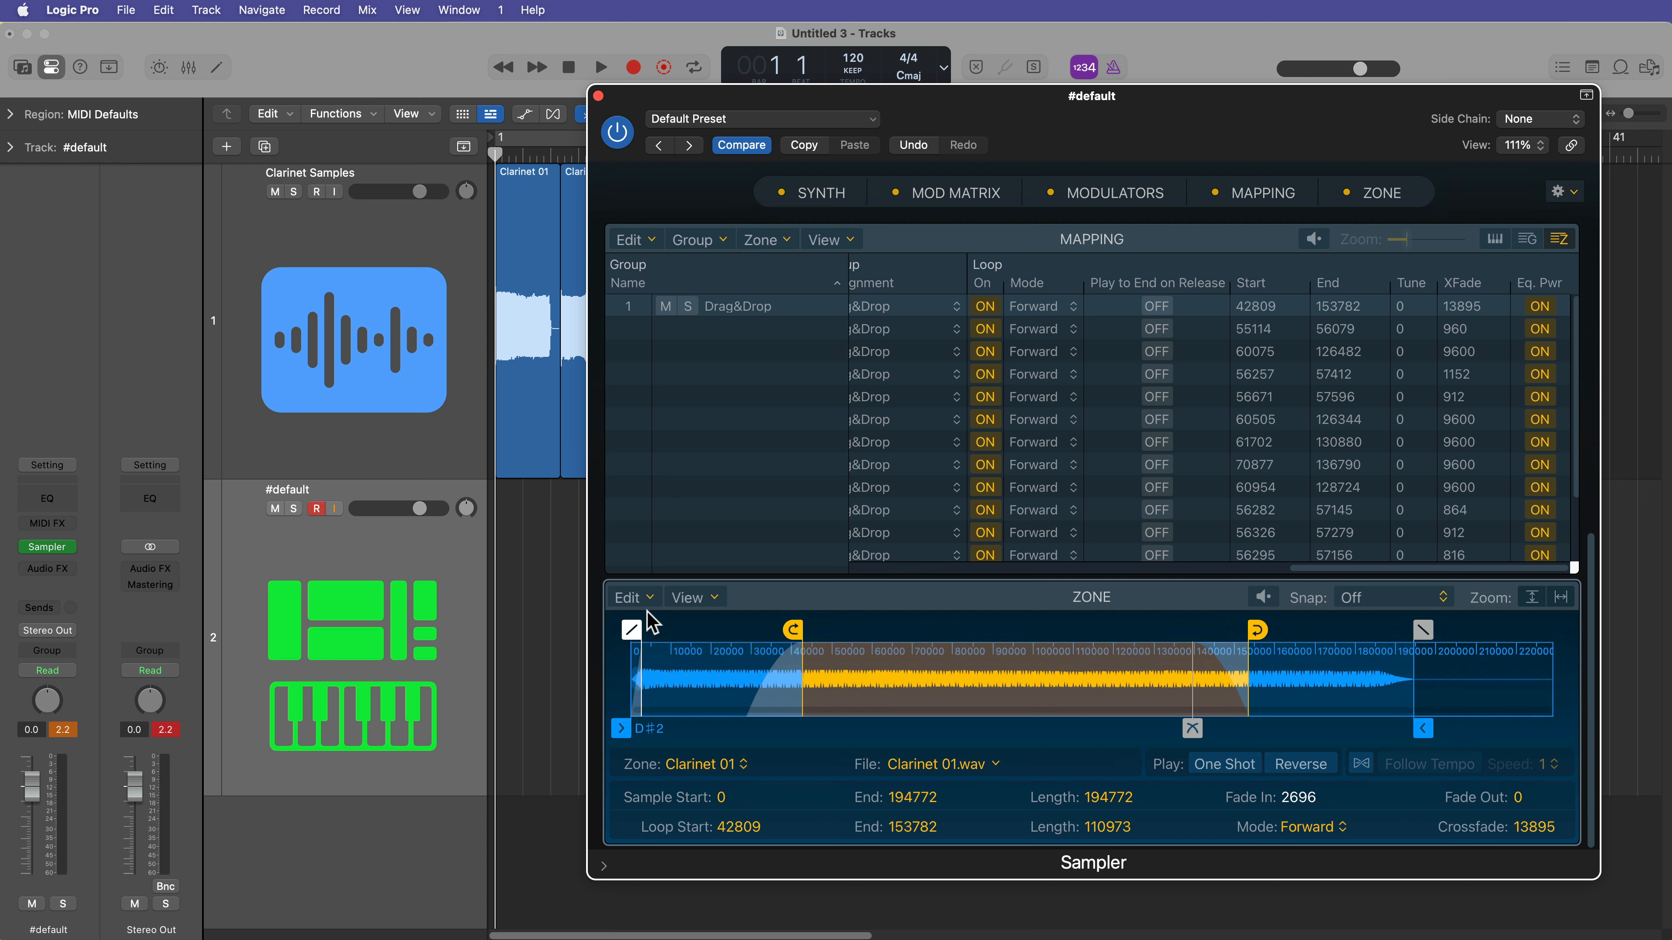
click(666, 718)
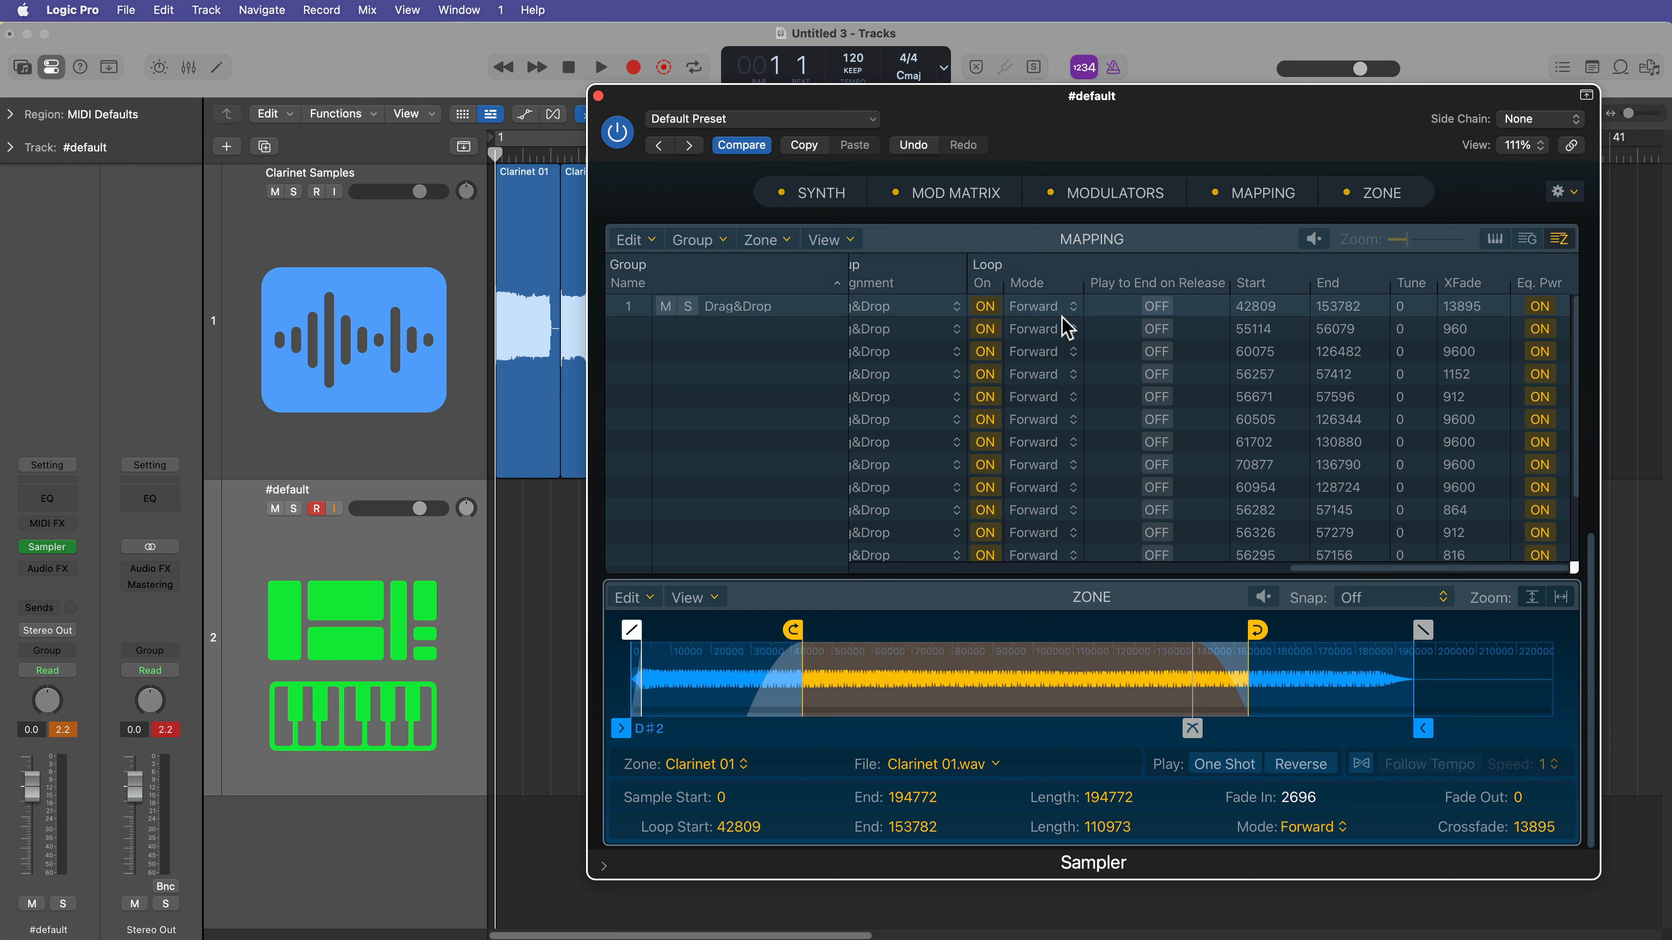
Apply Clarinet 01's loop start of 42809 to all clarinet zones at once in the zone list
click(1247, 306)
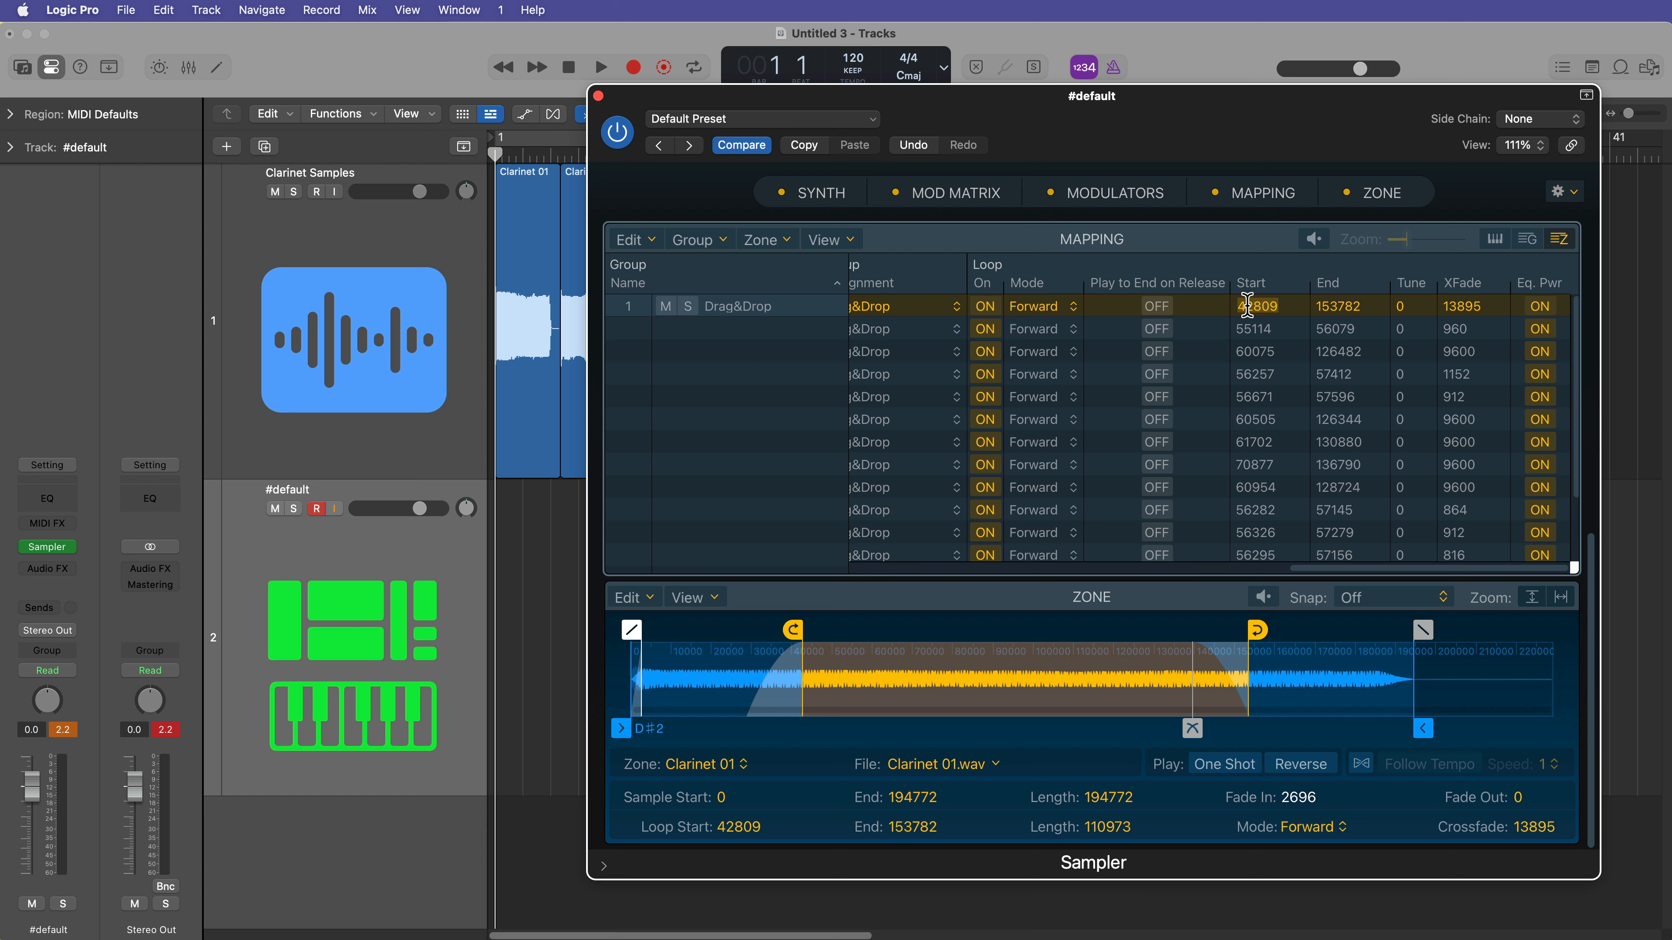
click(1284, 331)
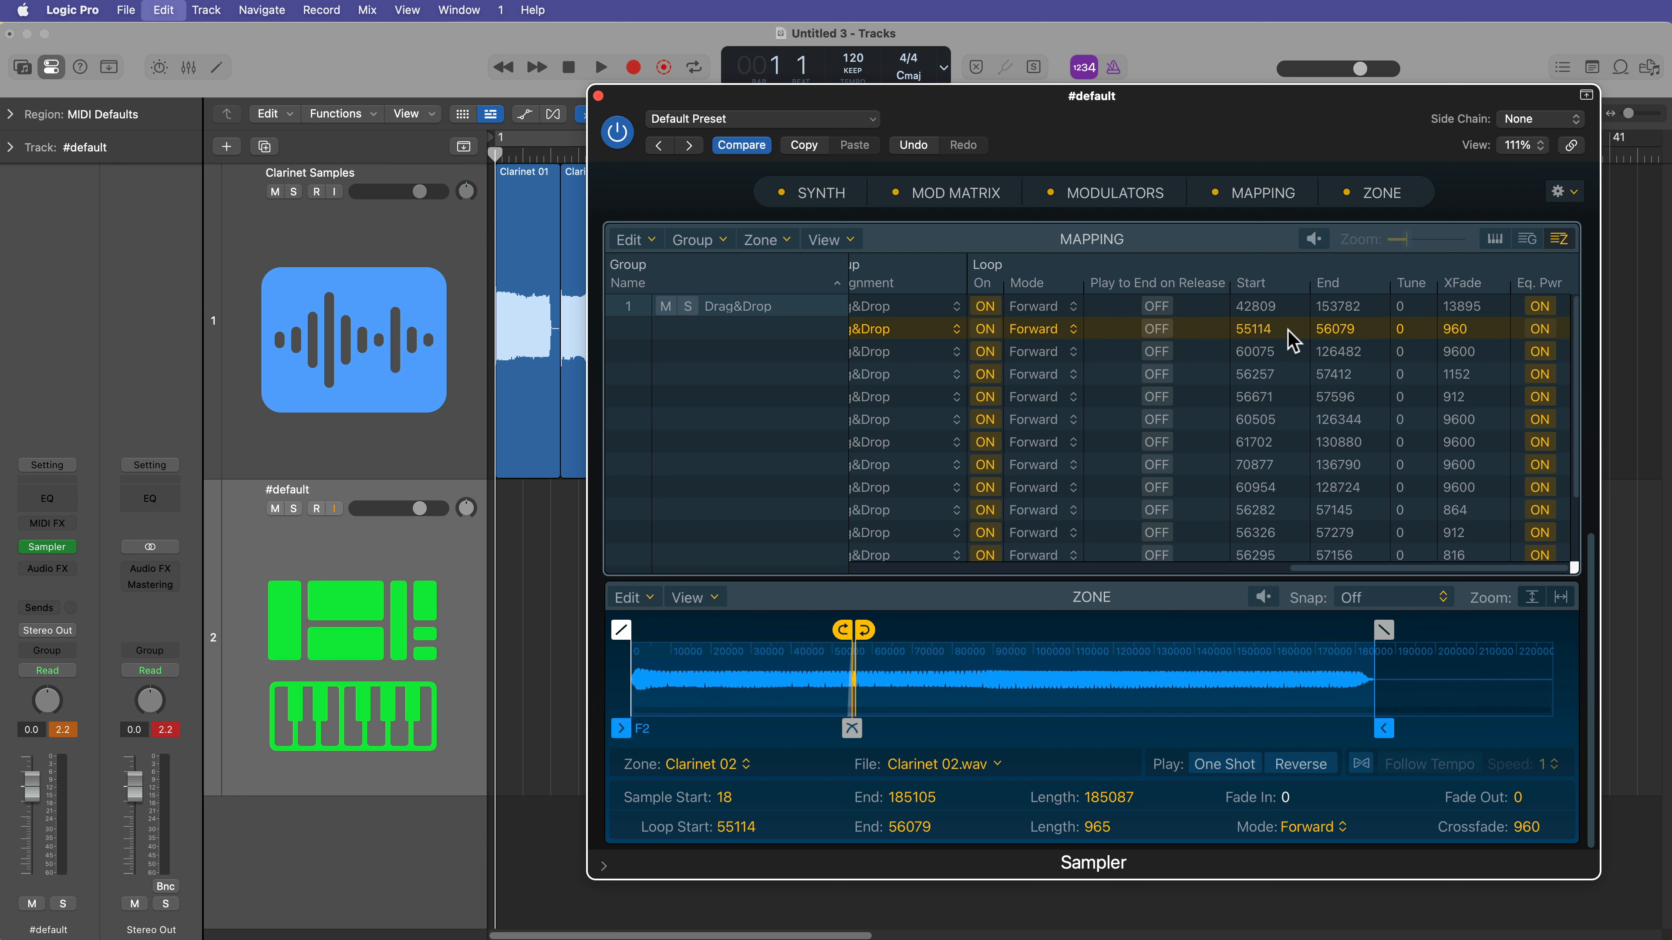
double_click(1255, 329)
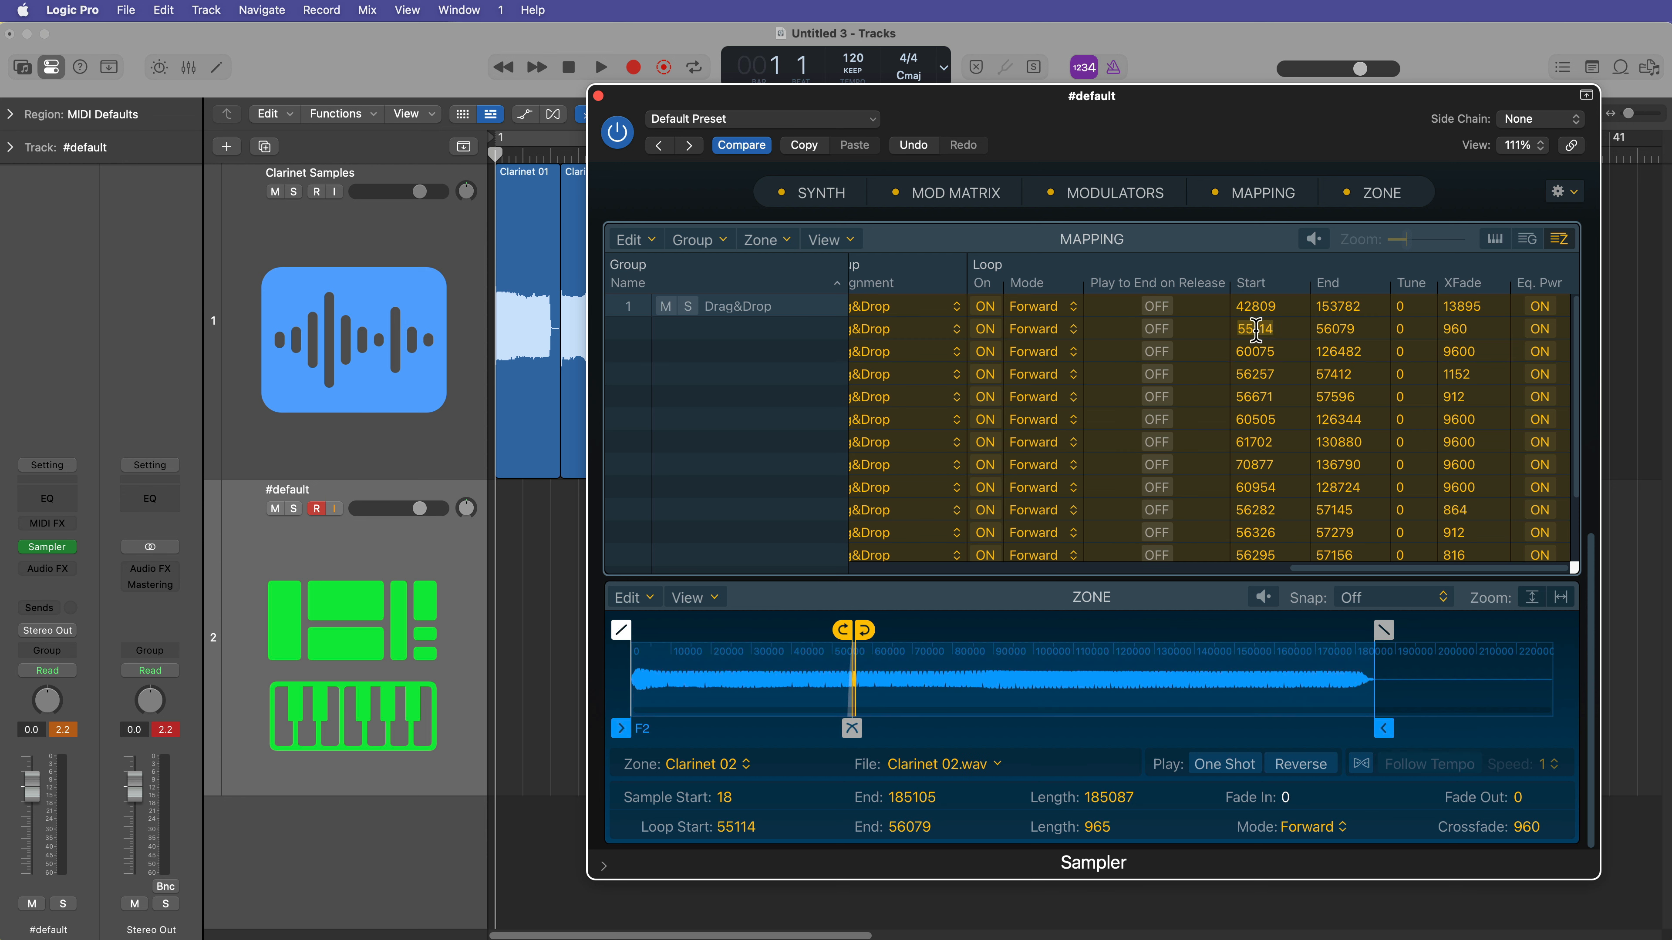
text(42809)
key(Return)
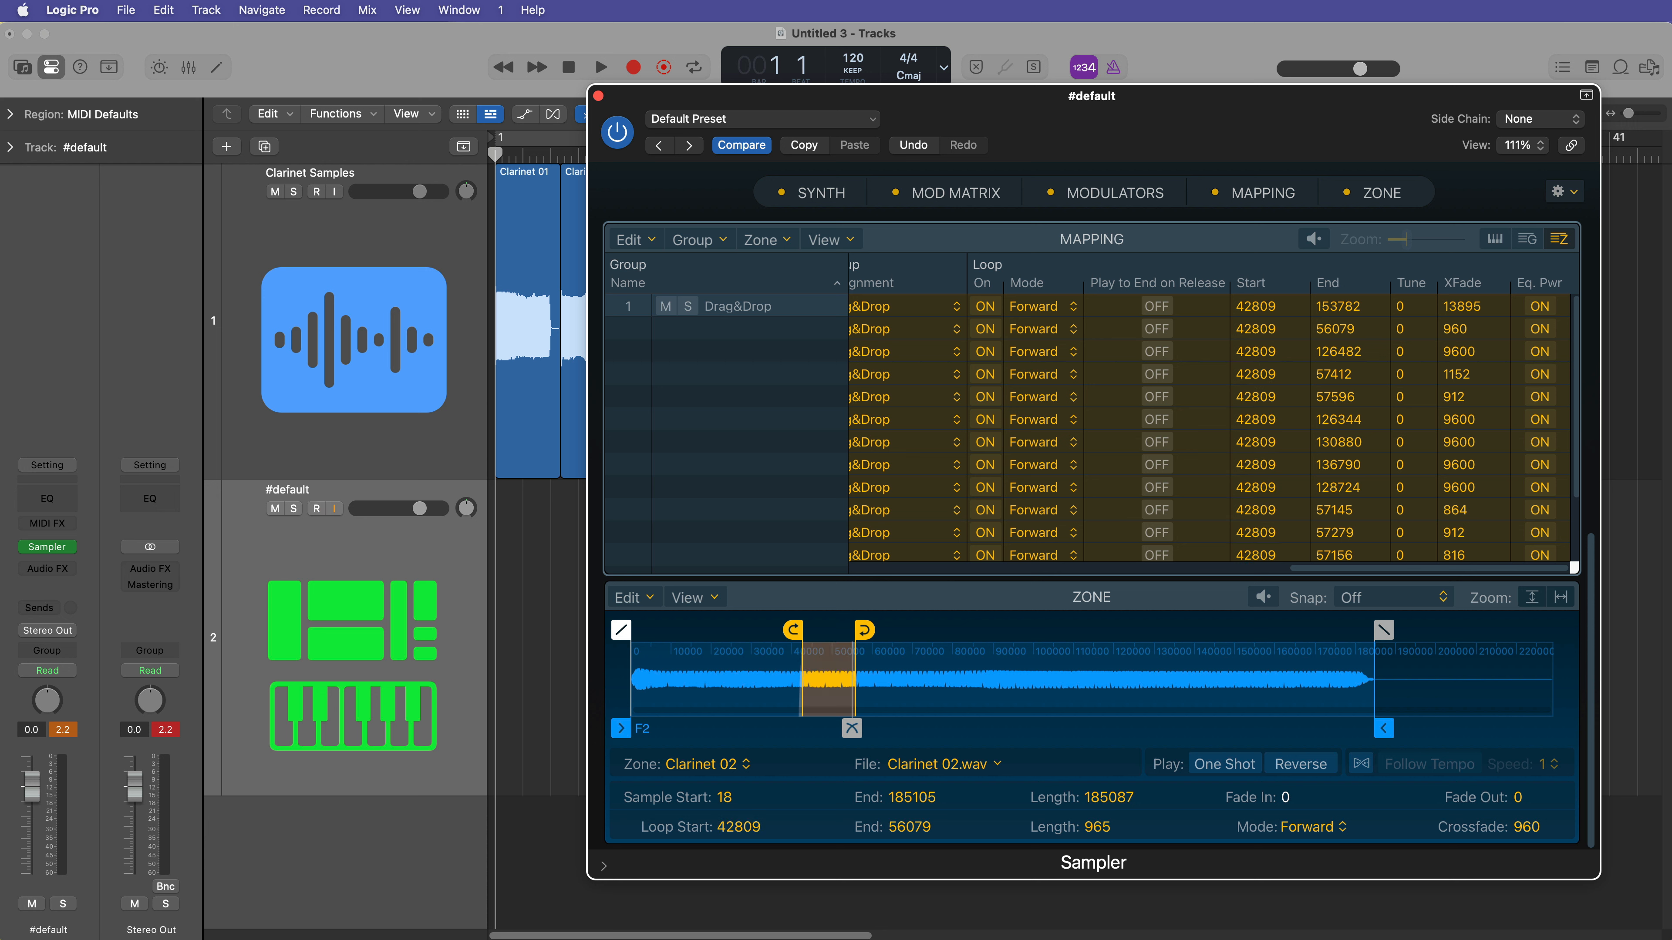
Apply Clarinet 01's loop end of 153782 and crossfade of 13895 to all clarinet zones
double_click(1350, 305)
key(super+c)
double_click(1361, 329)
key(super+v)
key(Return)
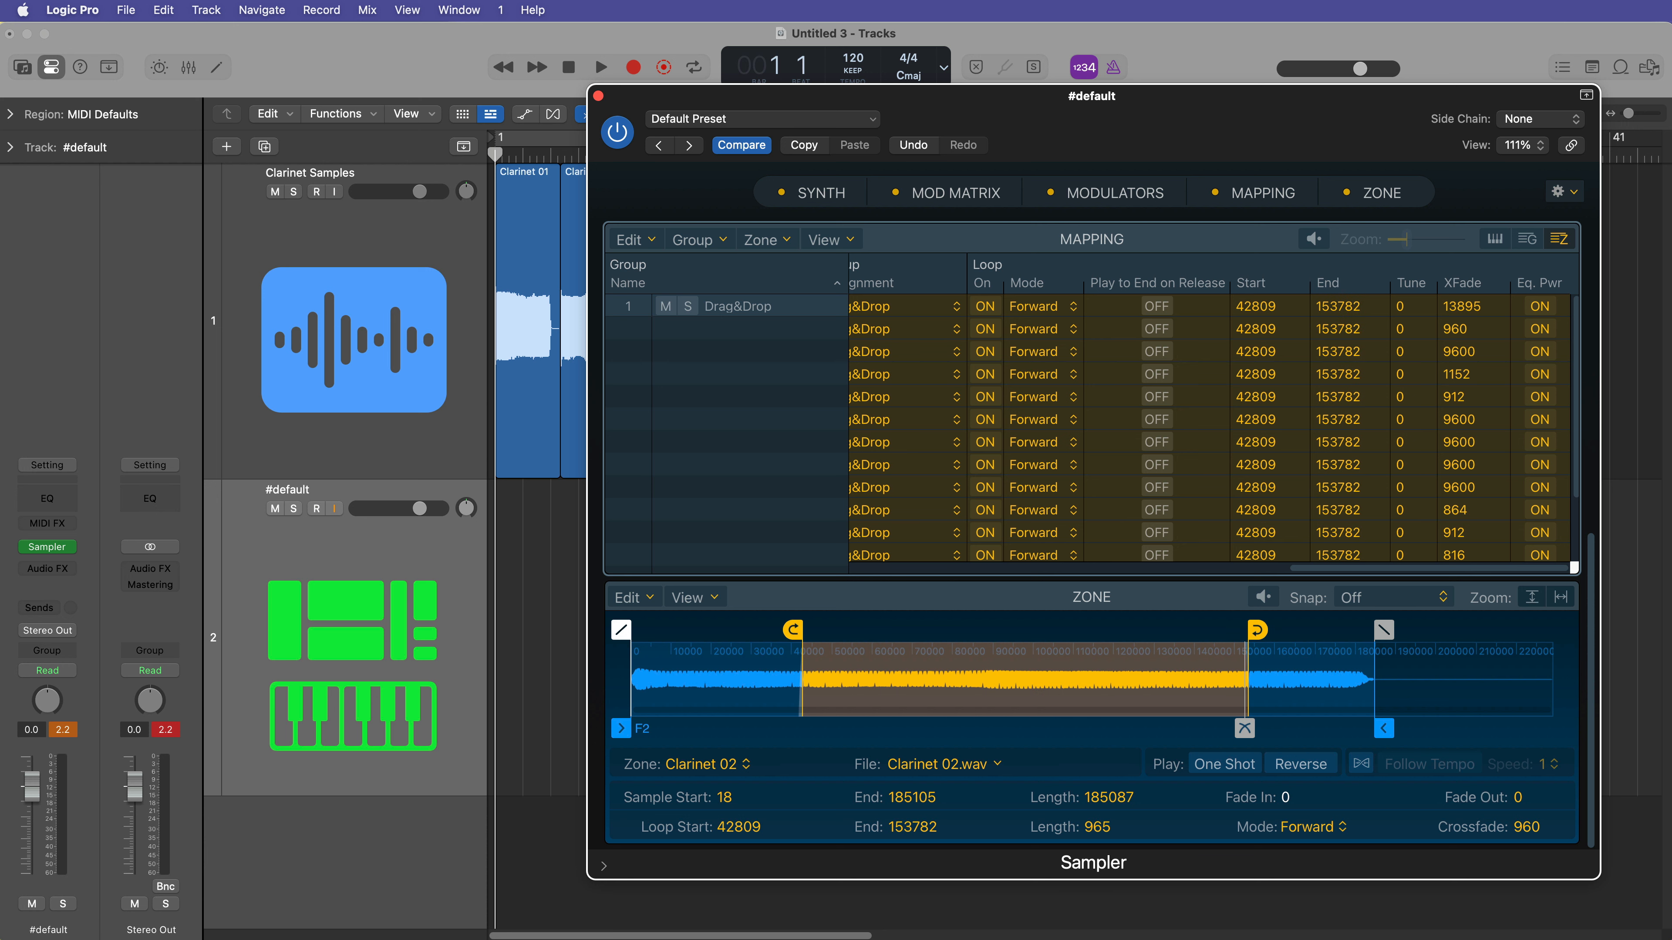
double_click(1470, 306)
key(Return)
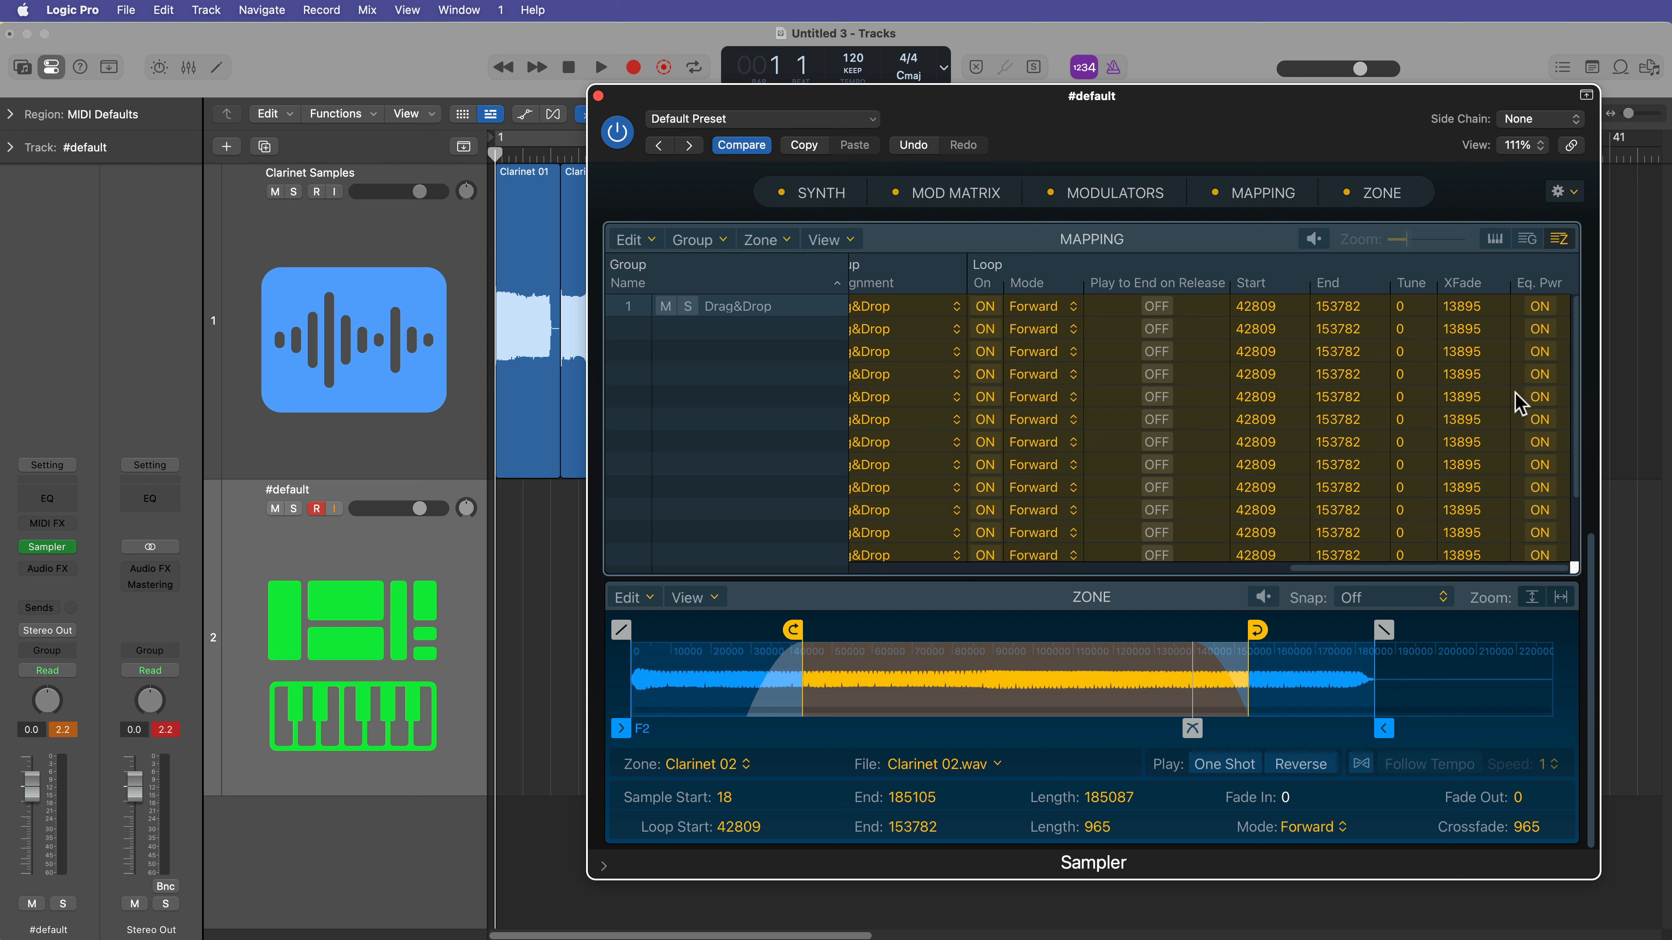
Vary the loop start and loop end slightly for each clarinet zone, with Clarinet 01 at about 43417 and 153385
click(1219, 307)
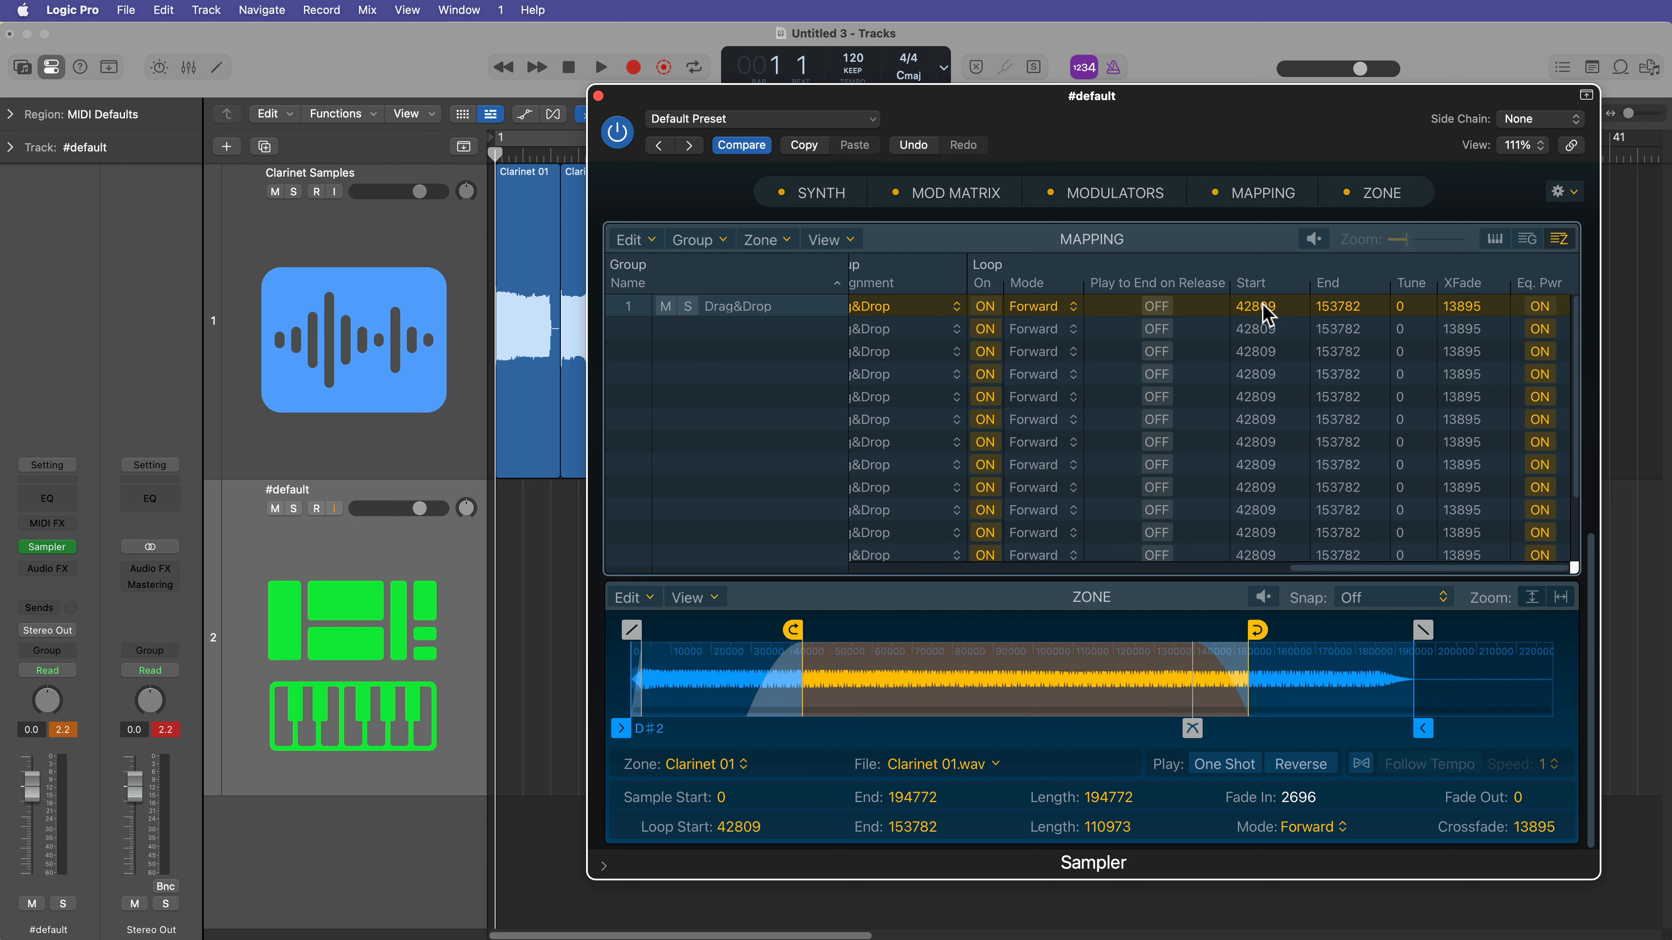
drag(1285, 316, 1282, 268)
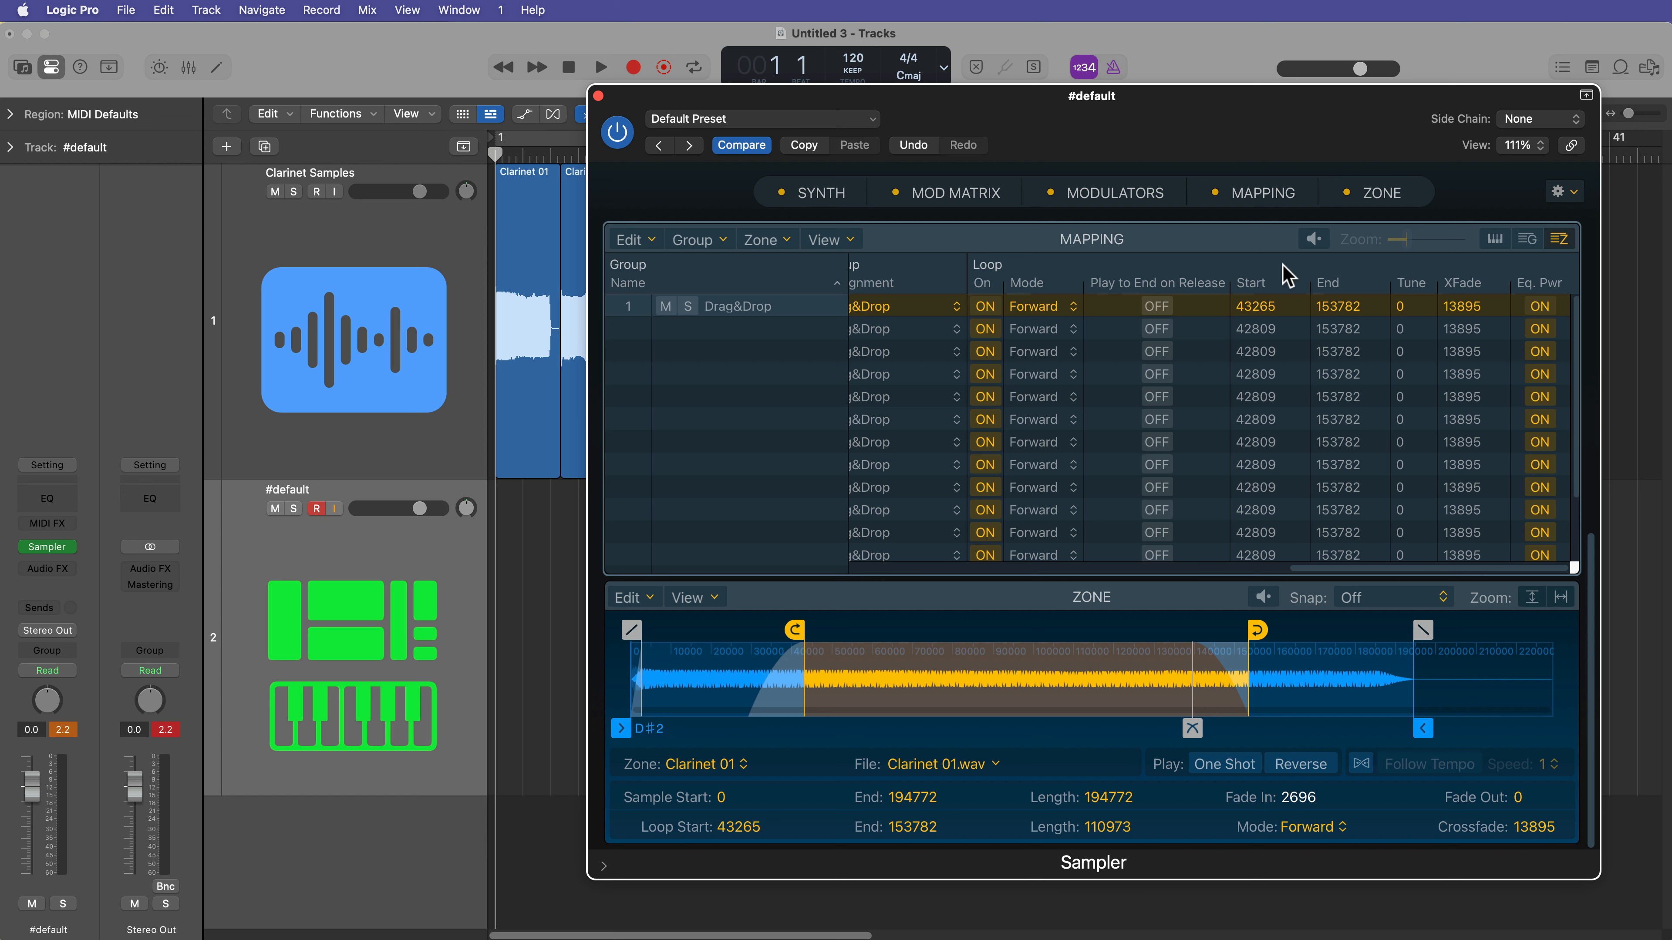
mouse_move(1260, 328)
mouse_down()
mouse_move(1264, 356)
mouse_move(1279, 312)
mouse_up()
mouse_move(1261, 374)
mouse_down()
mouse_move(1252, 422)
mouse_move(1311, 349)
mouse_up()
mouse_move(1277, 420)
mouse_down()
mouse_move(1229, 487)
mouse_move(1271, 464)
mouse_move(1234, 504)
mouse_move(1276, 439)
mouse_up()
mouse_move(1258, 509)
mouse_down()
mouse_move(1270, 475)
mouse_move(1265, 562)
mouse_up()
scroll(1278, 498, down, 4)
mouse_move(1261, 459)
mouse_down()
mouse_move(1257, 482)
mouse_move(1274, 443)
mouse_up()
mouse_move(1262, 507)
mouse_down()
mouse_move(1243, 528)
mouse_move(1309, 486)
mouse_up()
drag(1258, 548, 1223, 562)
mouse_move(1326, 543)
mouse_down()
mouse_move(1371, 537)
mouse_move(1316, 536)
mouse_move(1366, 490)
mouse_move(1325, 504)
mouse_move(1336, 310)
mouse_up()
scroll(1357, 351, up, 4)
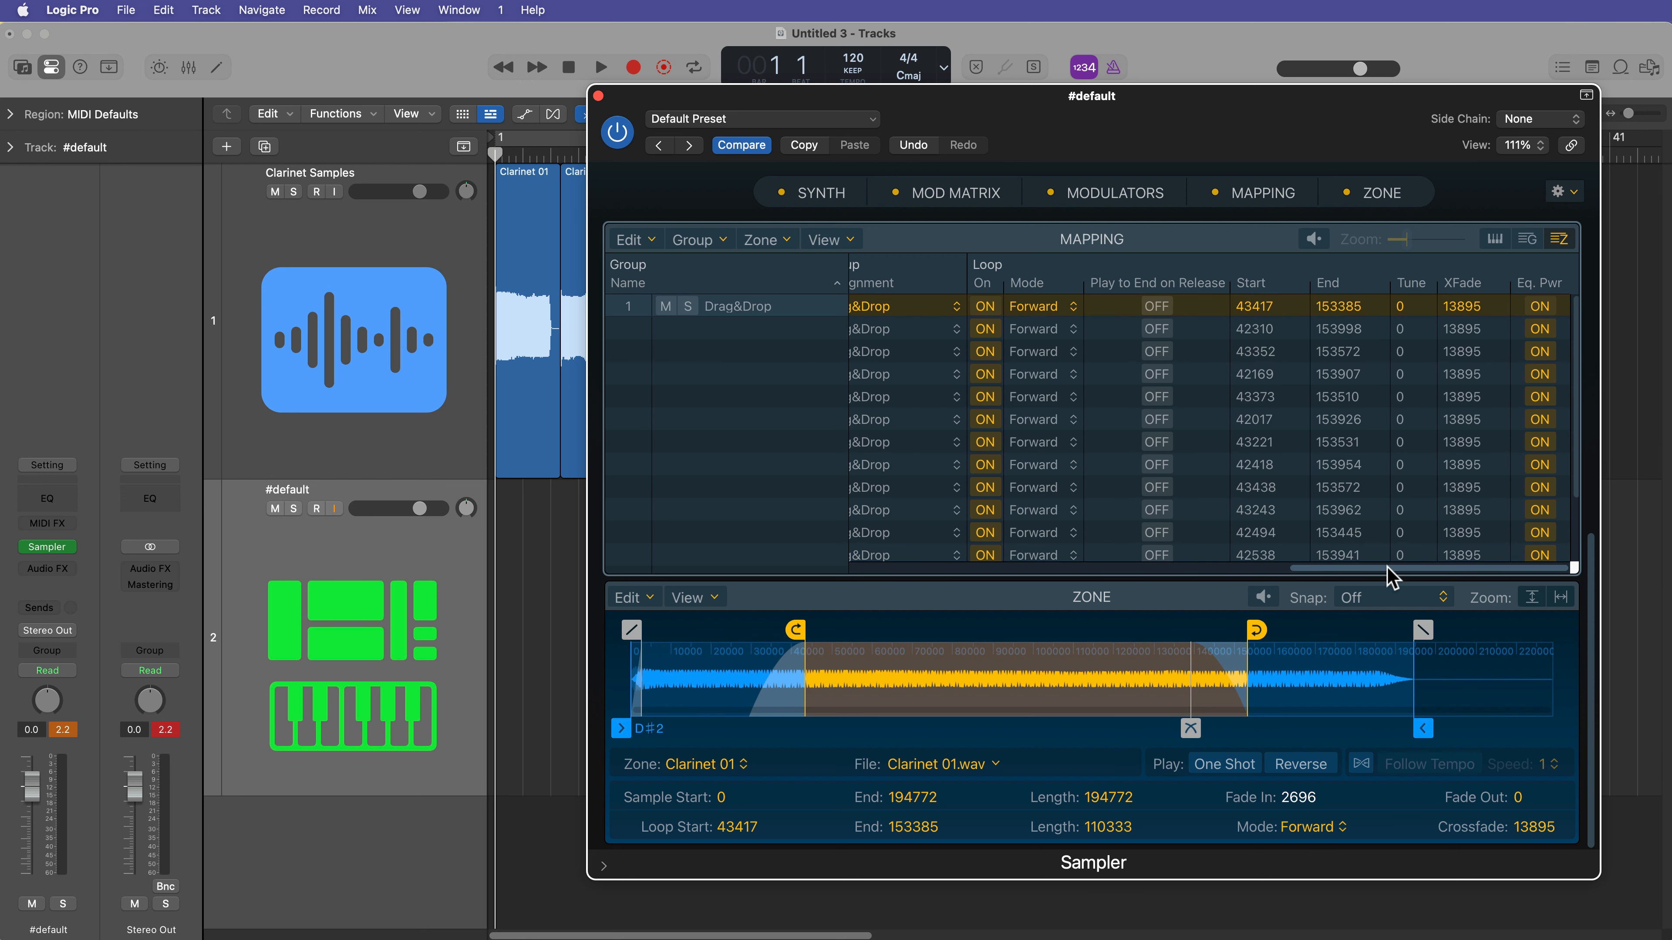
Show the Sample columns in the zone list and bring the Fade In column into view
drag(1391, 577, 1132, 577)
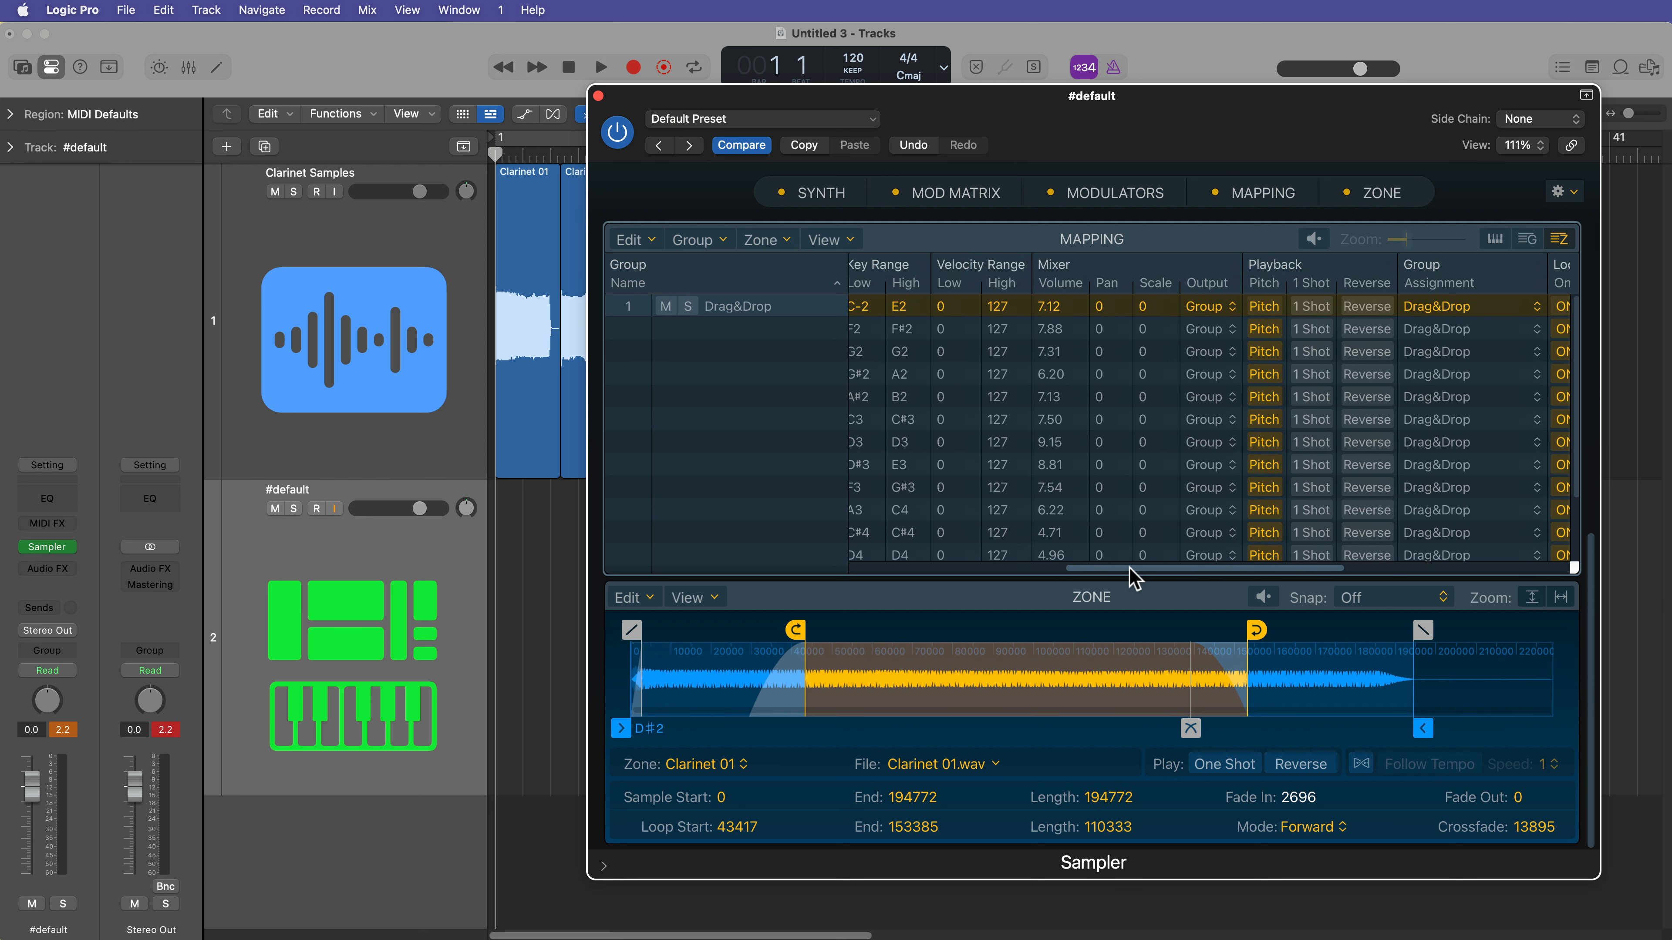
click(851, 240)
mouse_move(921, 376)
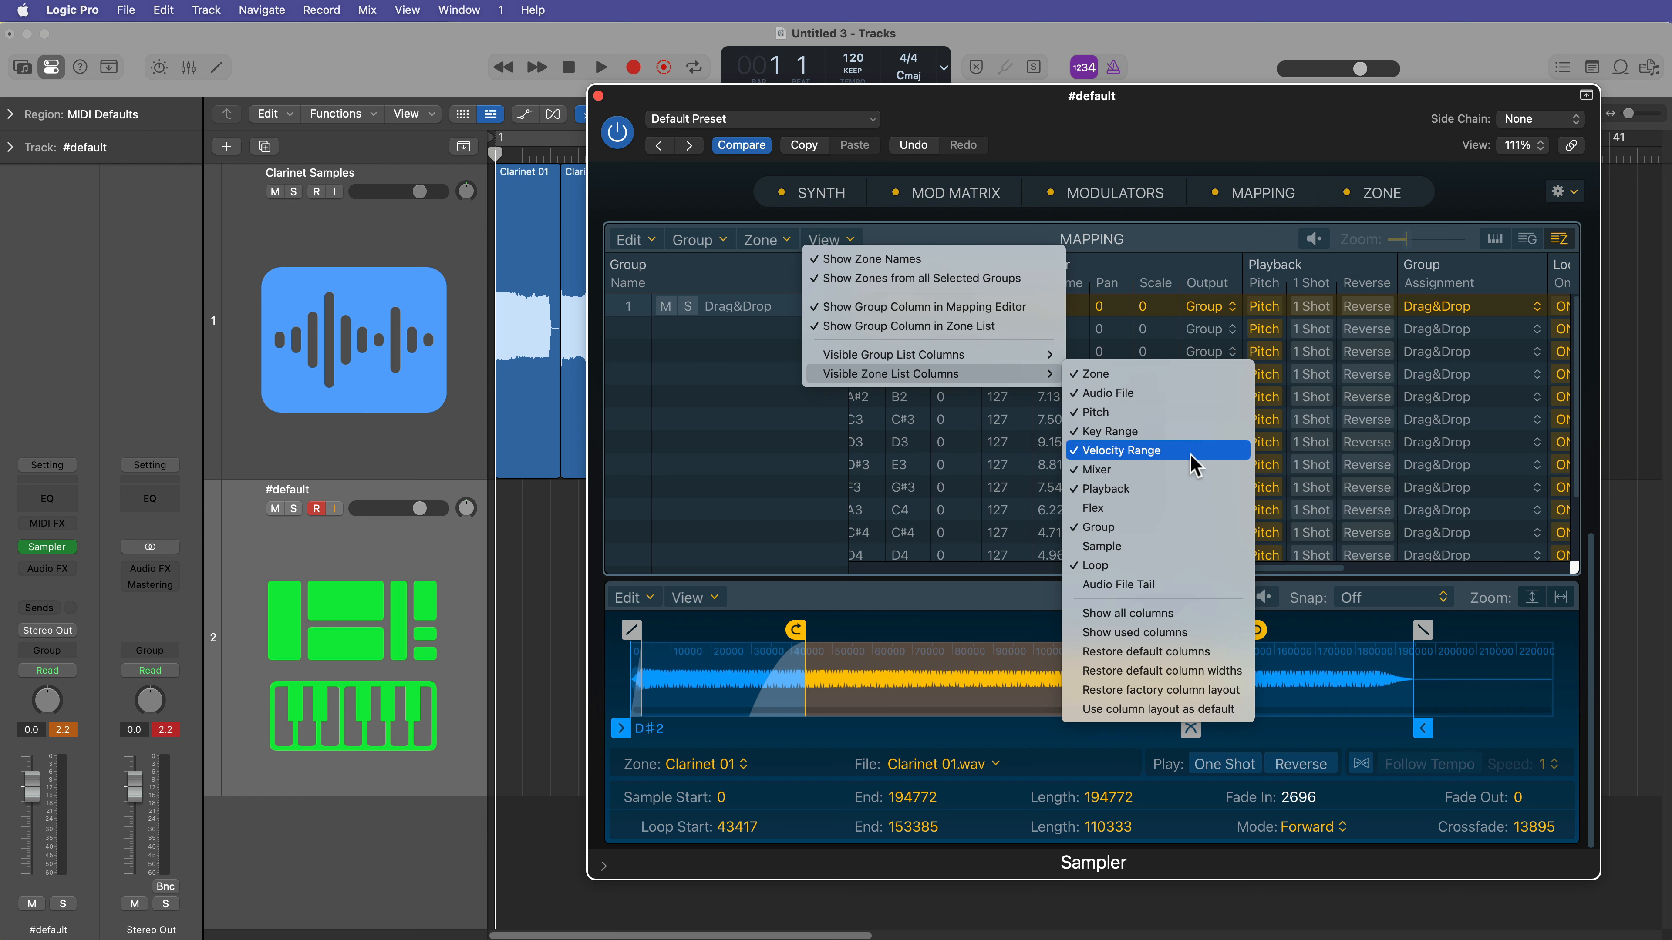
click(1166, 547)
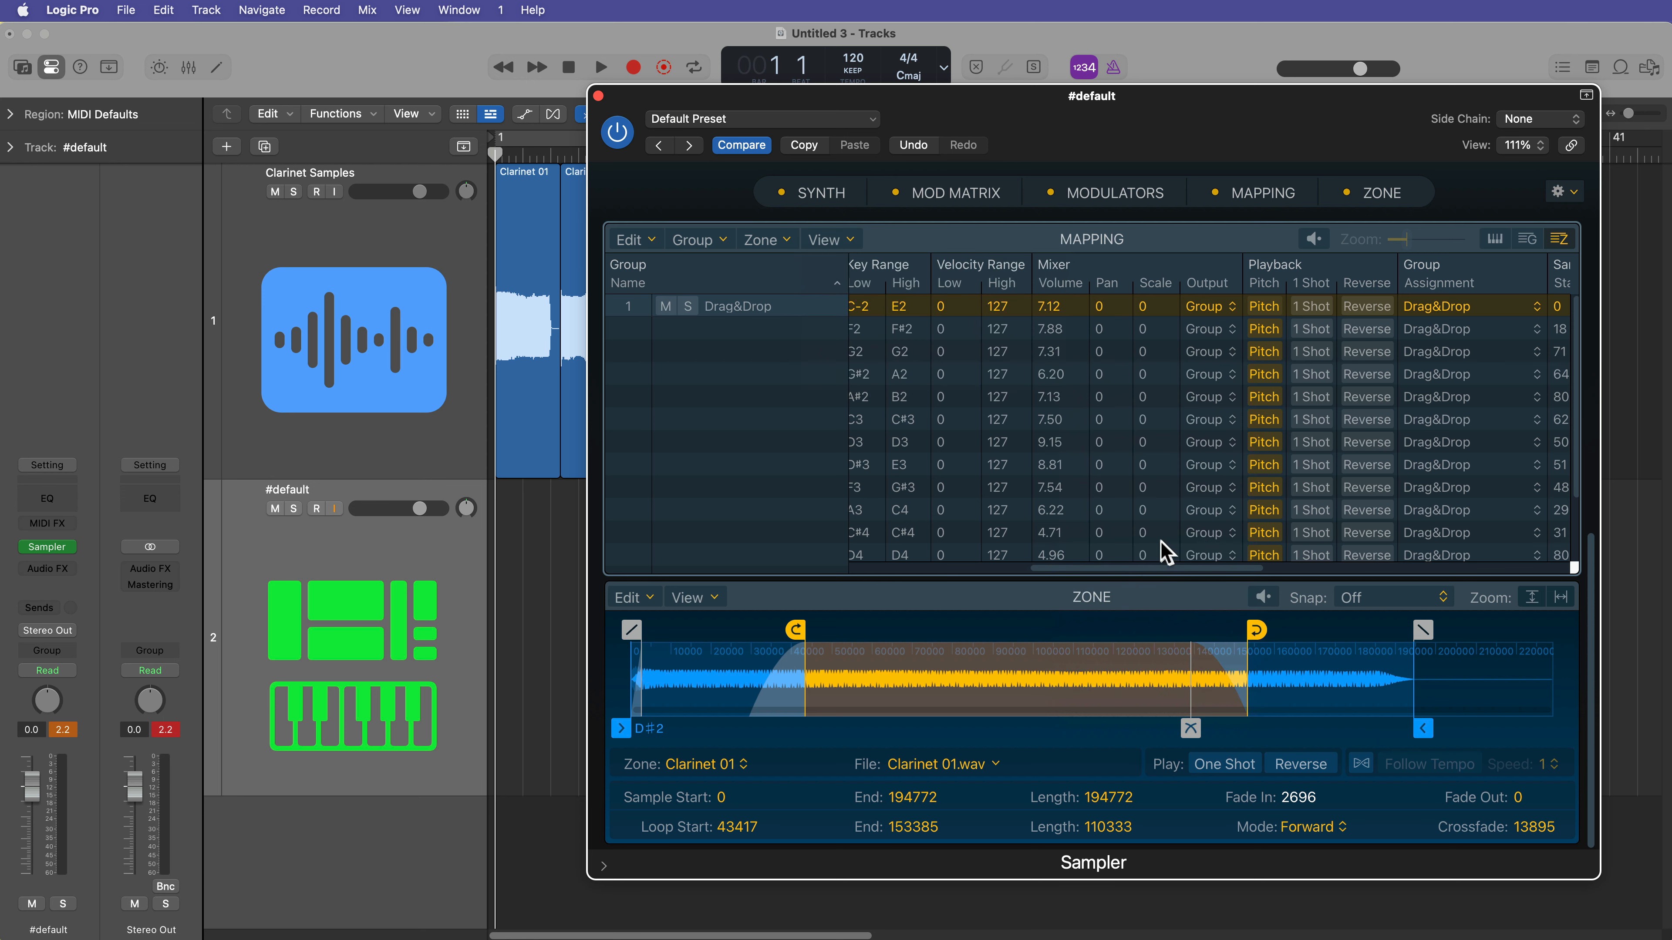
drag(1126, 567, 1299, 600)
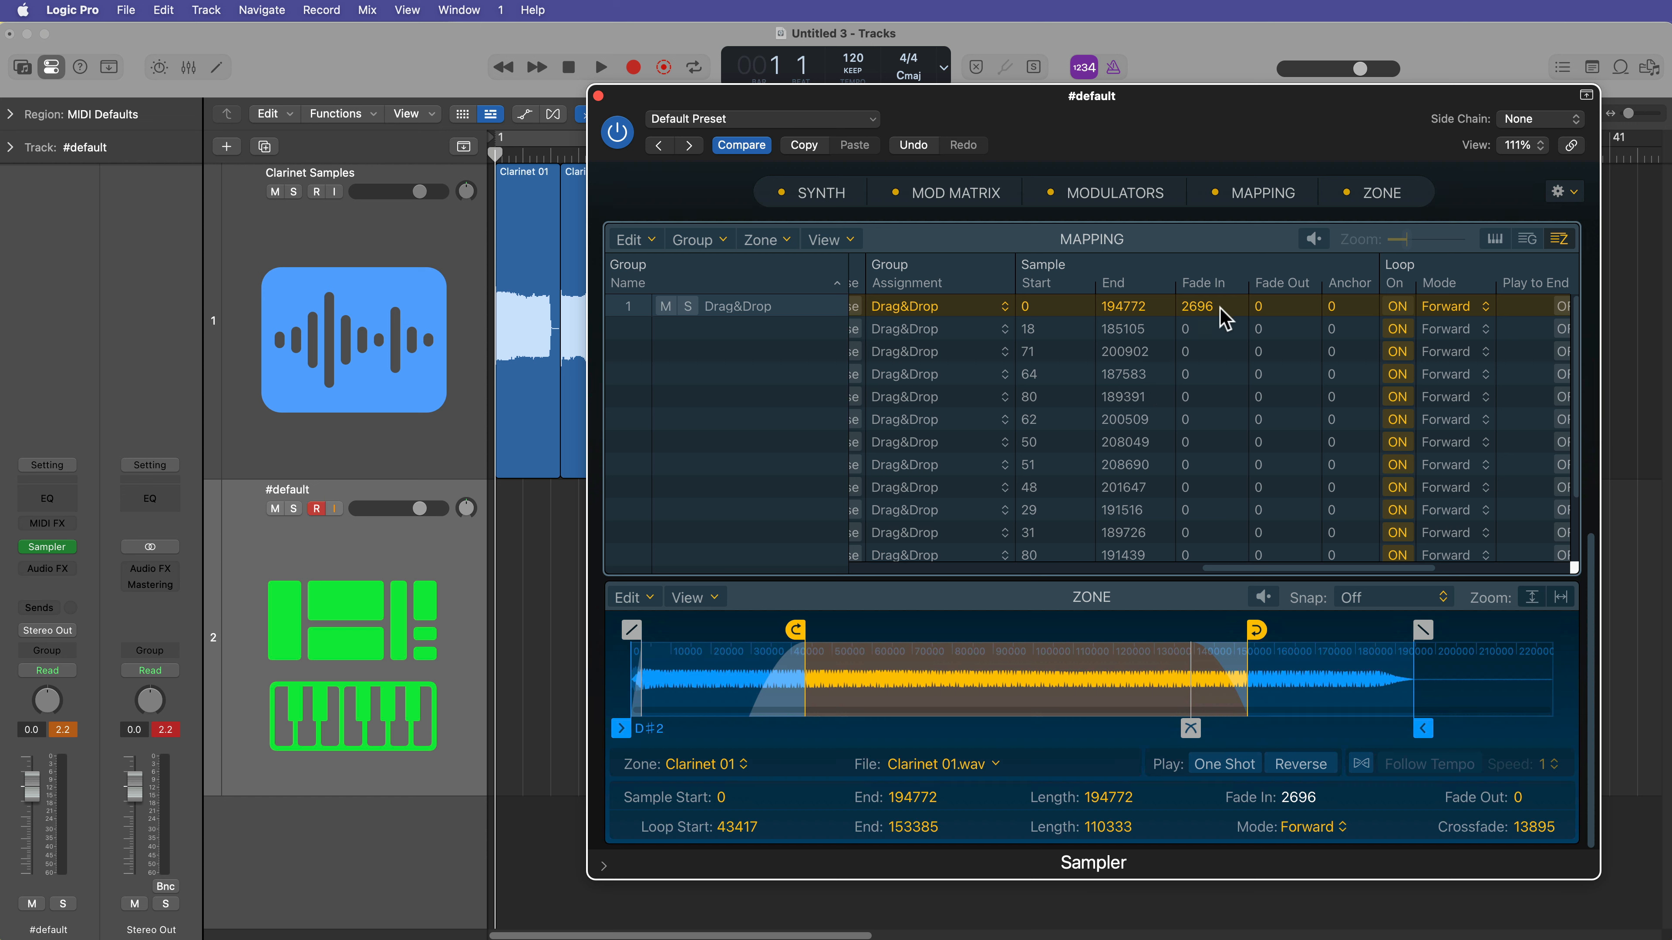
Copy Clarinet 01's fade-in of 2696 to all clarinet zones
double_click(1201, 310)
key(super+c)
click(1215, 330)
key(super+a)
double_click(1213, 329)
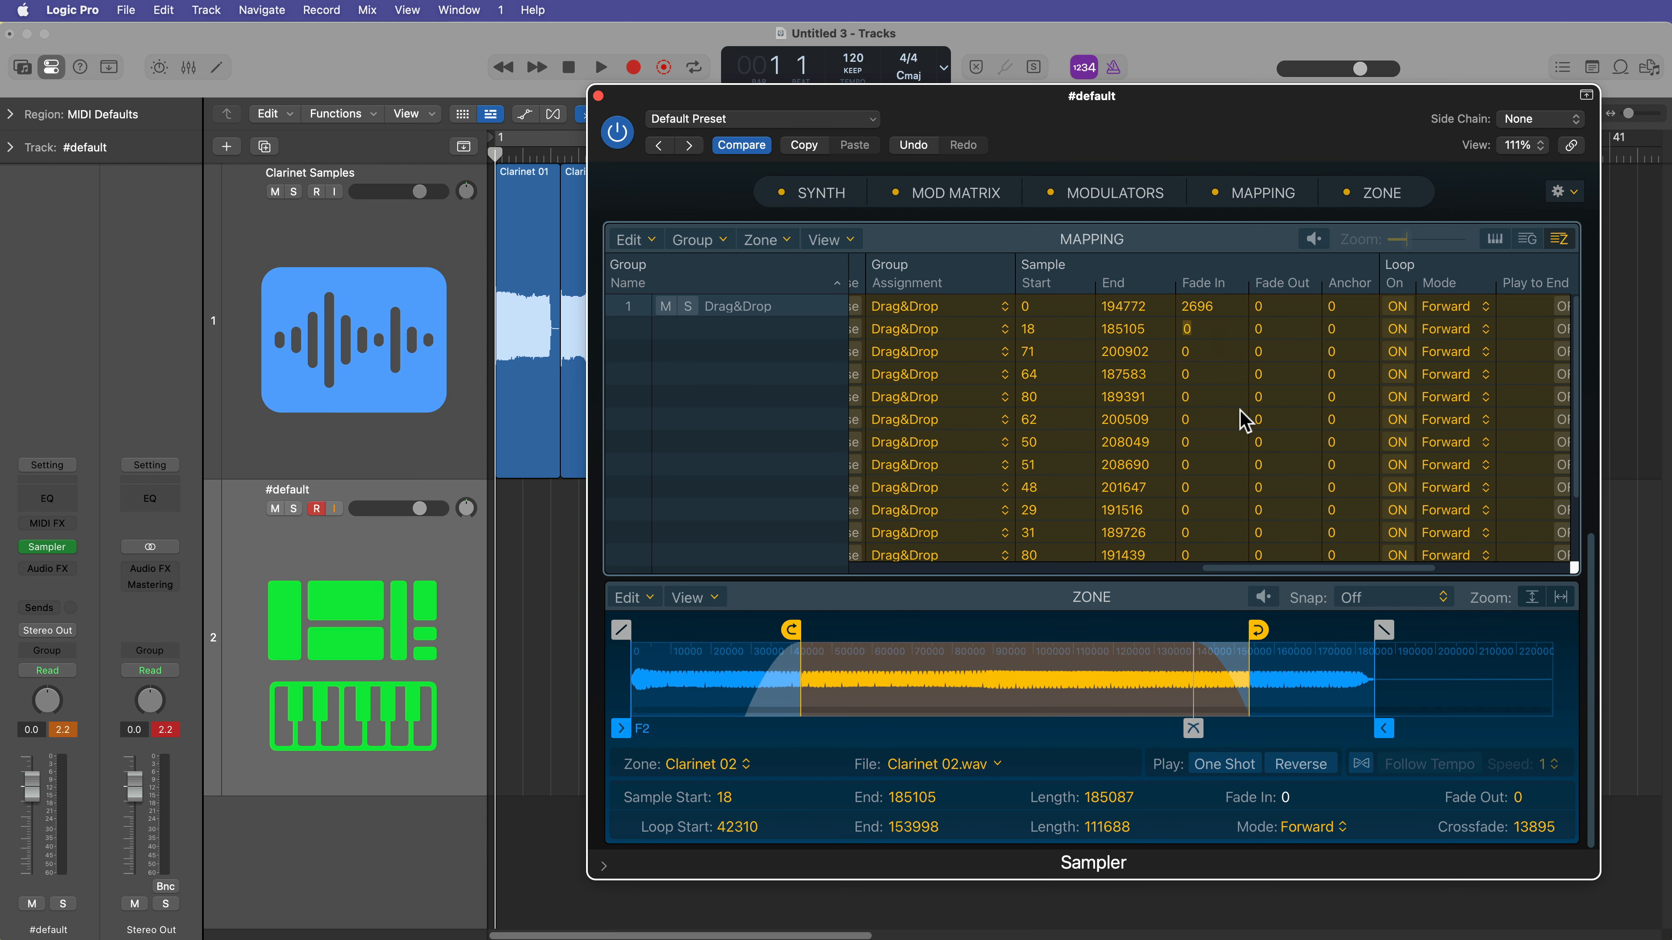
key(super+v)
key(Return)
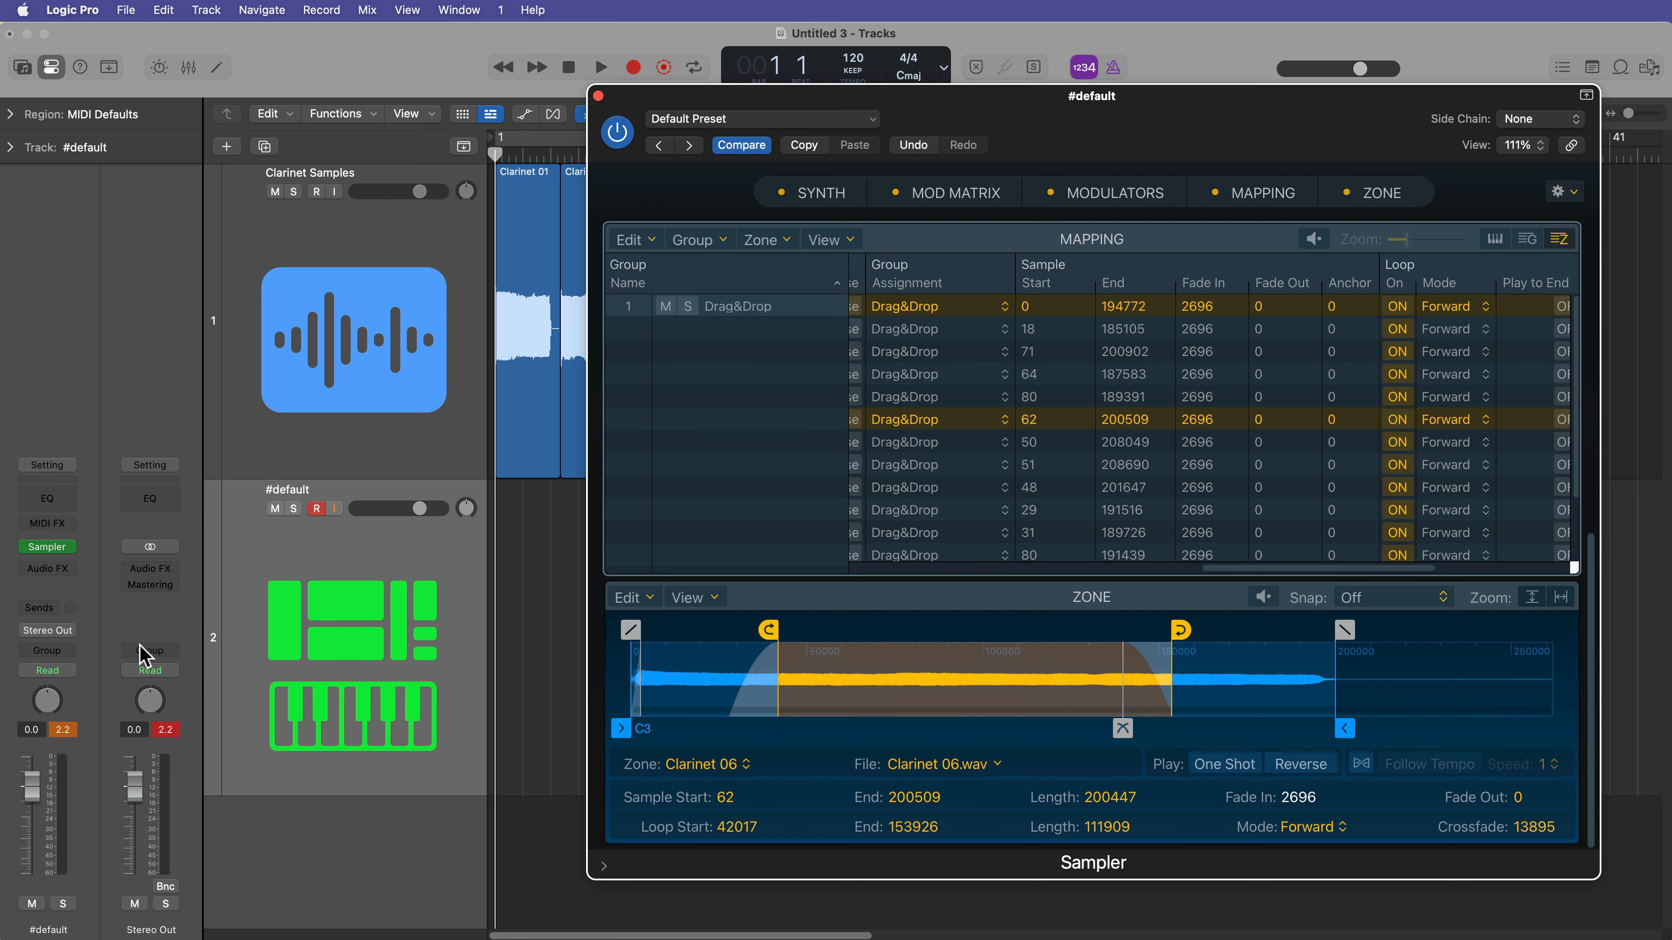
Lower the Amp volume in Sampler's Synth section and reset the #default channel's peak level display
click(821, 193)
mouse_move(1421, 369)
mouse_down()
mouse_move(1448, 377)
mouse_move(1440, 389)
mouse_up()
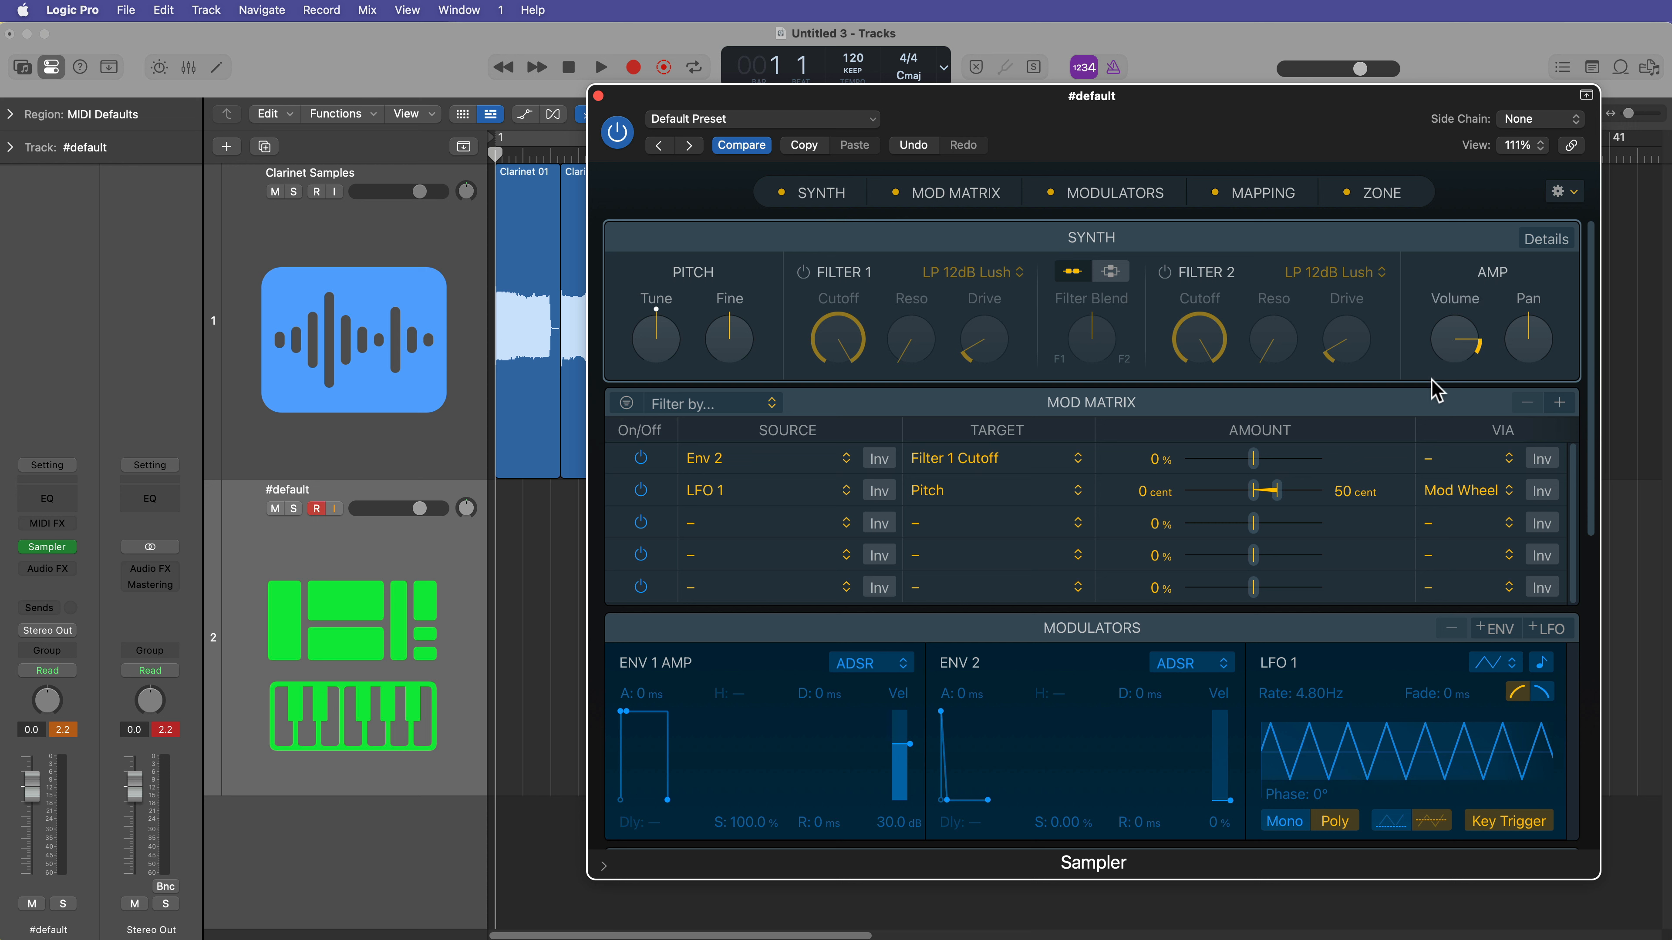
click(68, 730)
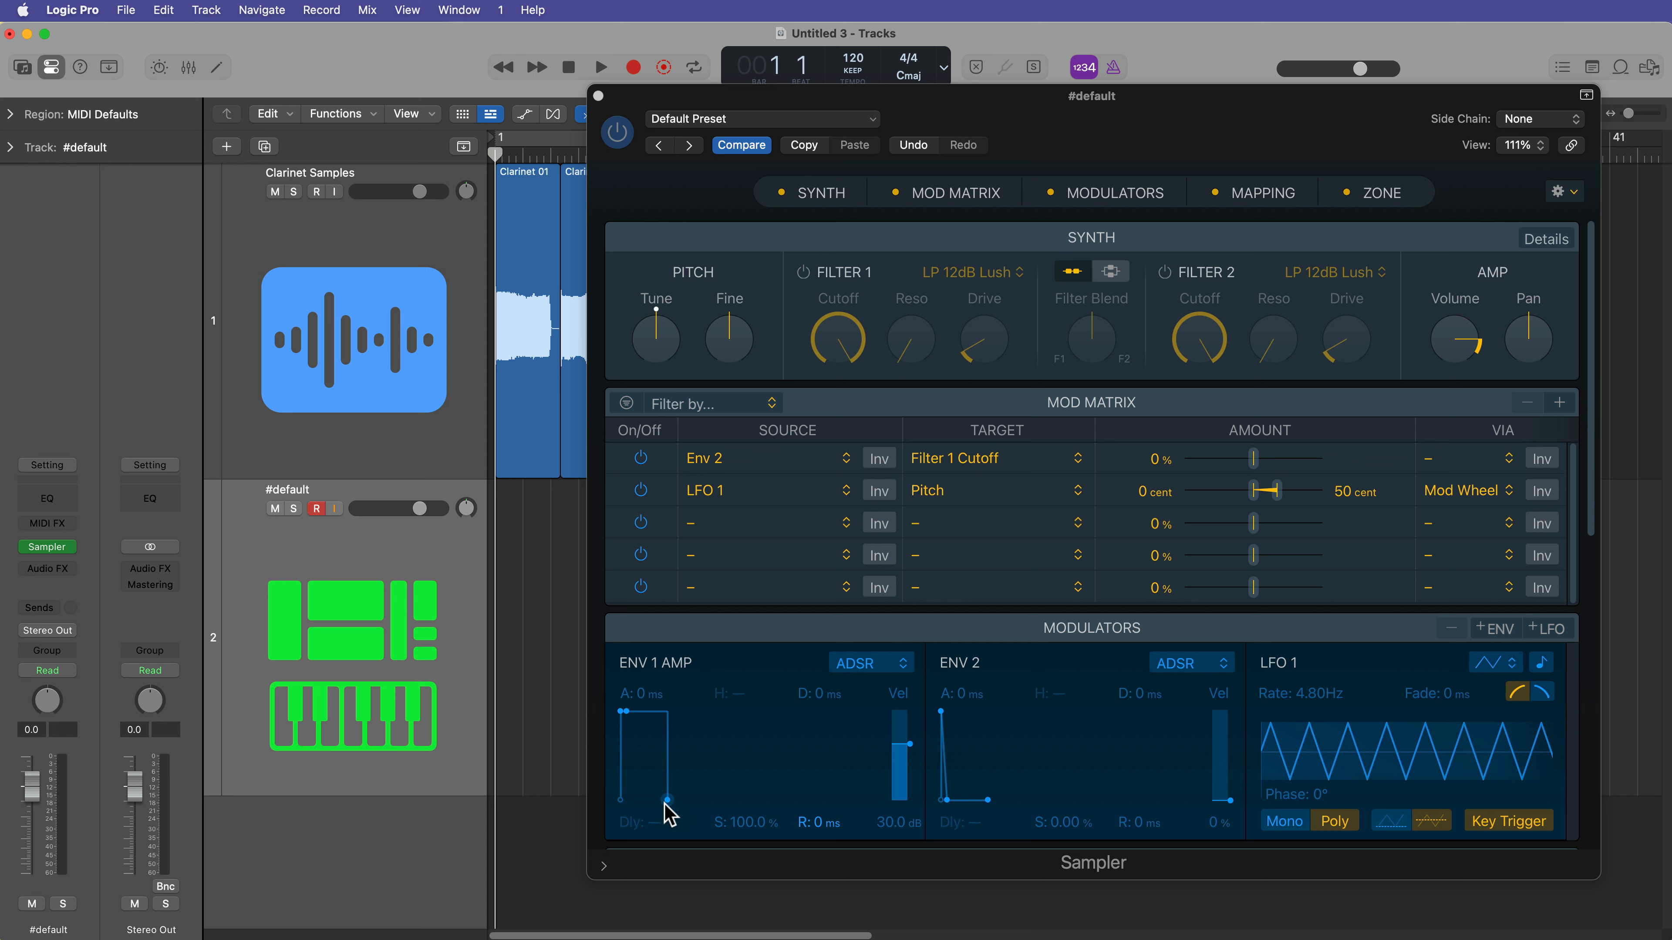
Shape the ENV 1 AMP envelope with an attack of about 406 ms and a release of about 729 ms
drag(669, 805, 708, 814)
drag(624, 711, 649, 712)
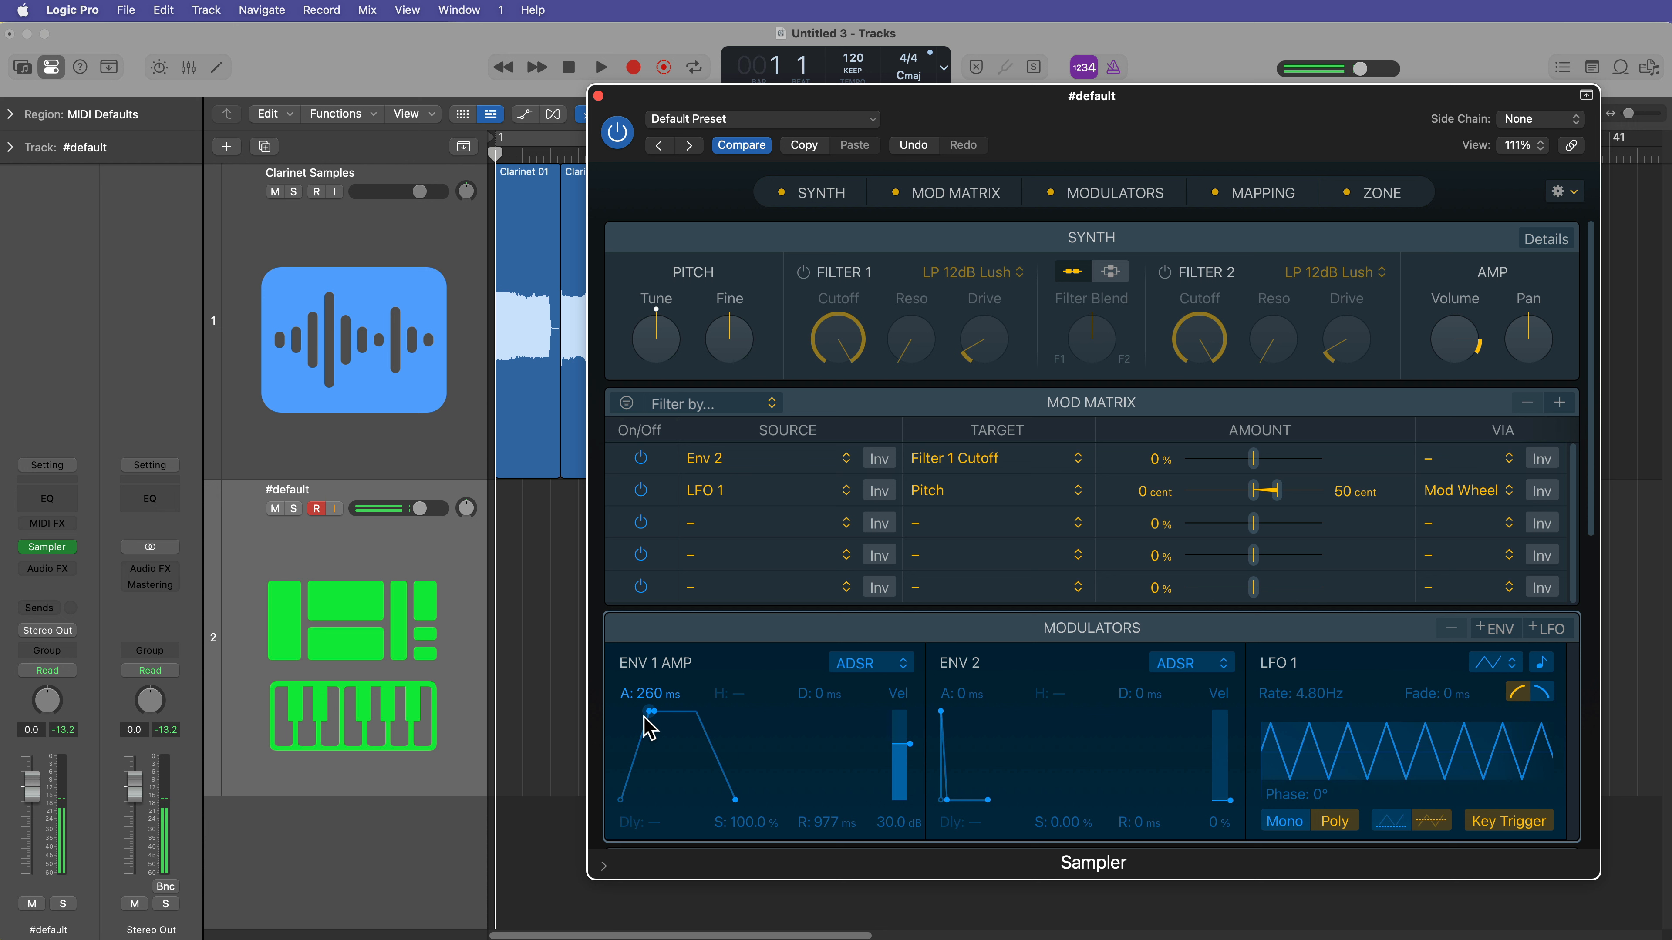
drag(735, 799, 732, 801)
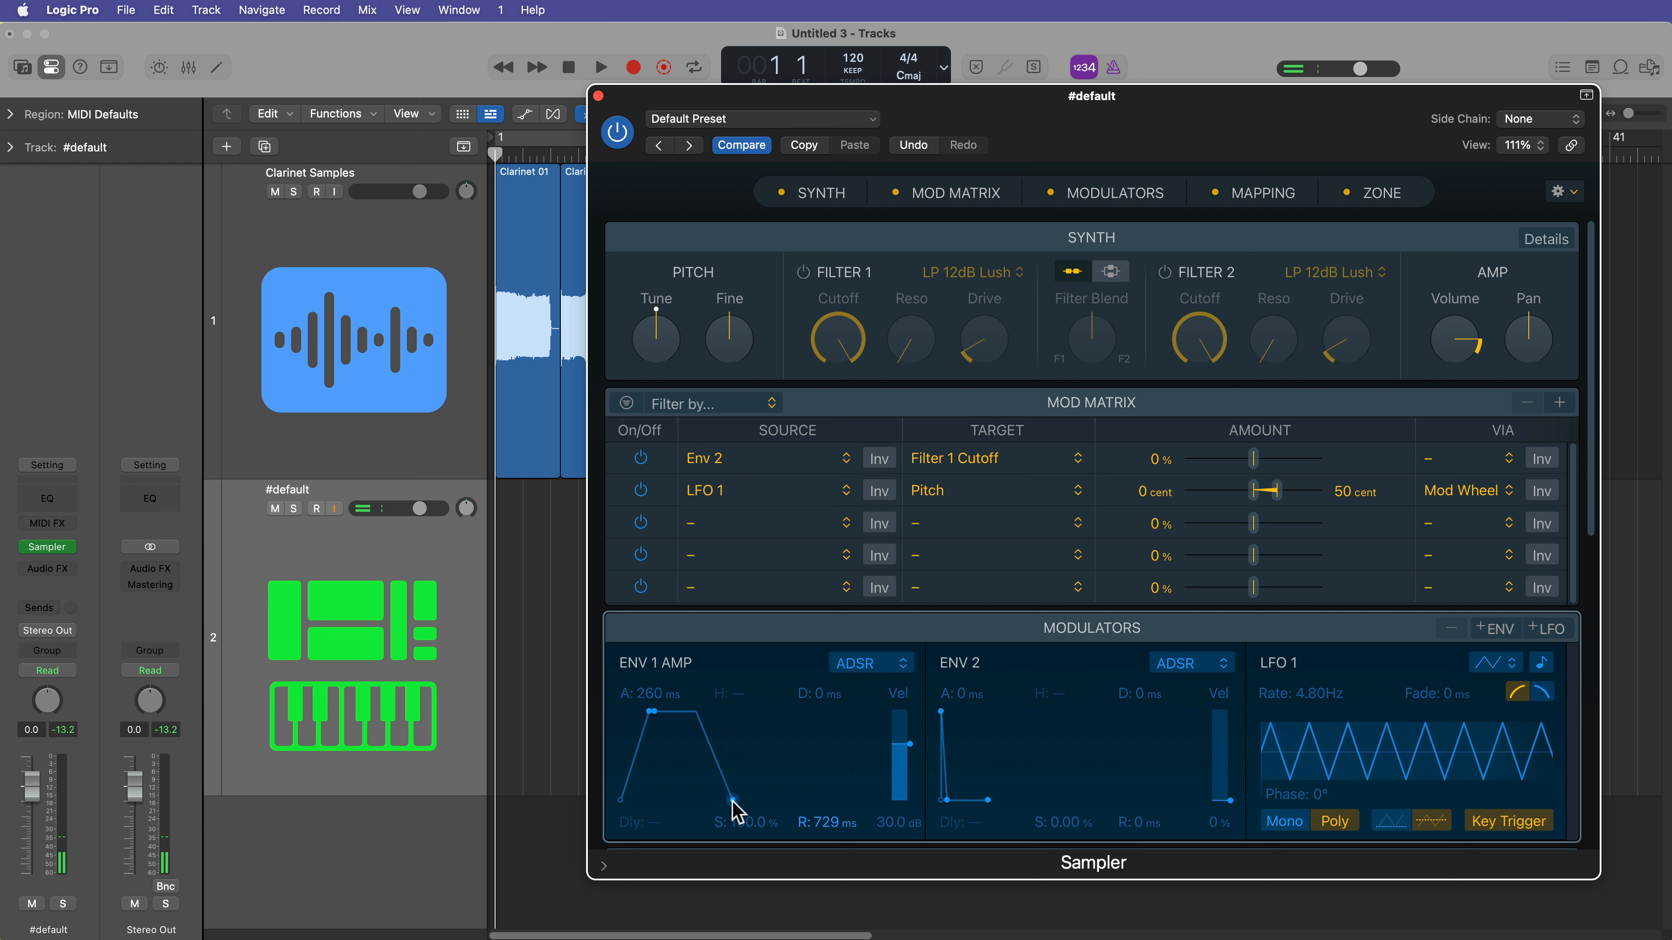
drag(649, 712, 650, 711)
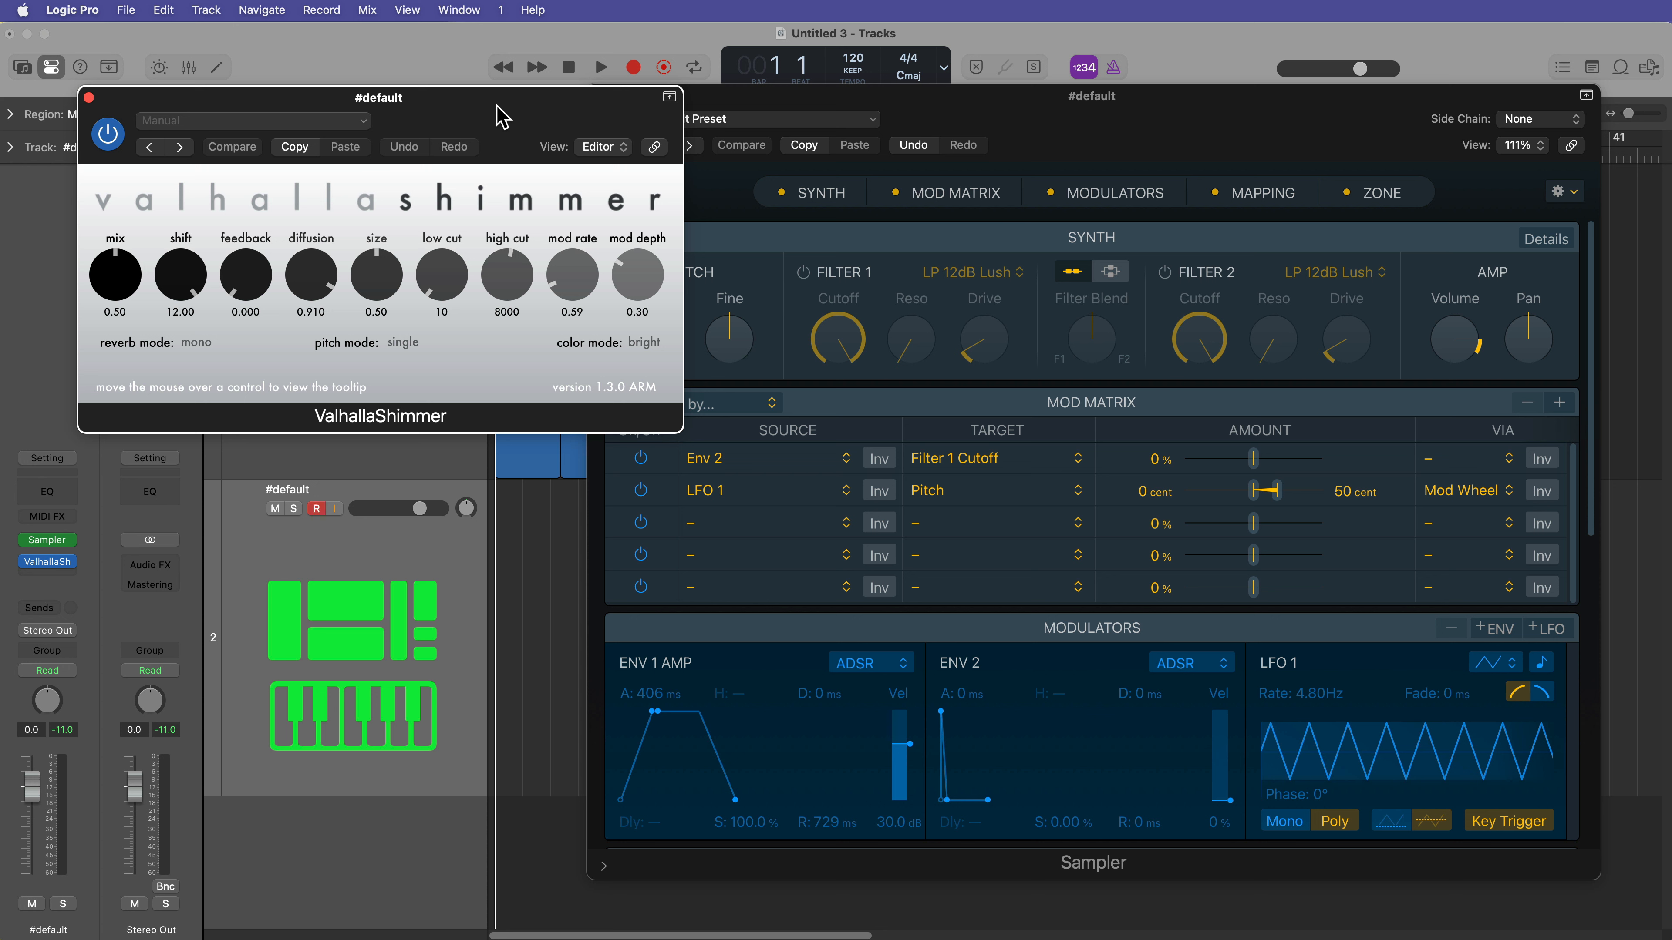
Lower the ValhallaShimmer mix on the #default track and mute the Clarinet Samples track
drag(118, 293, 130, 341)
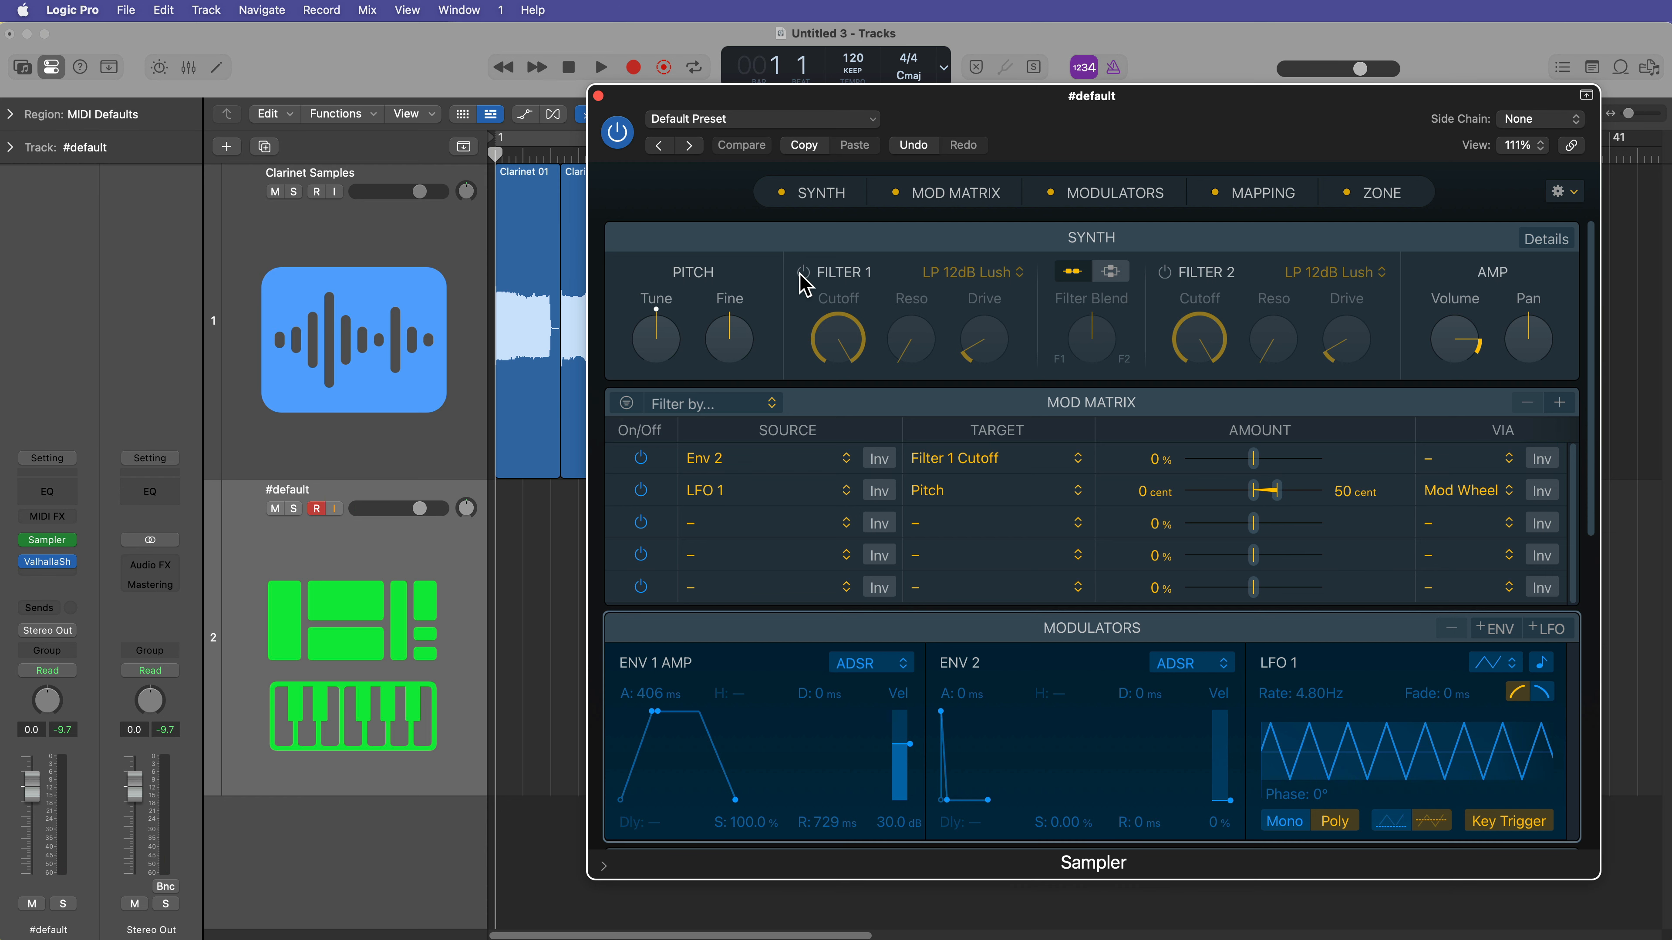
click(276, 193)
Turn on Filter 1 as LP 6dB Lush (Fat), lower its cutoff to about 36.4%, and raise its resonance and drive
click(810, 284)
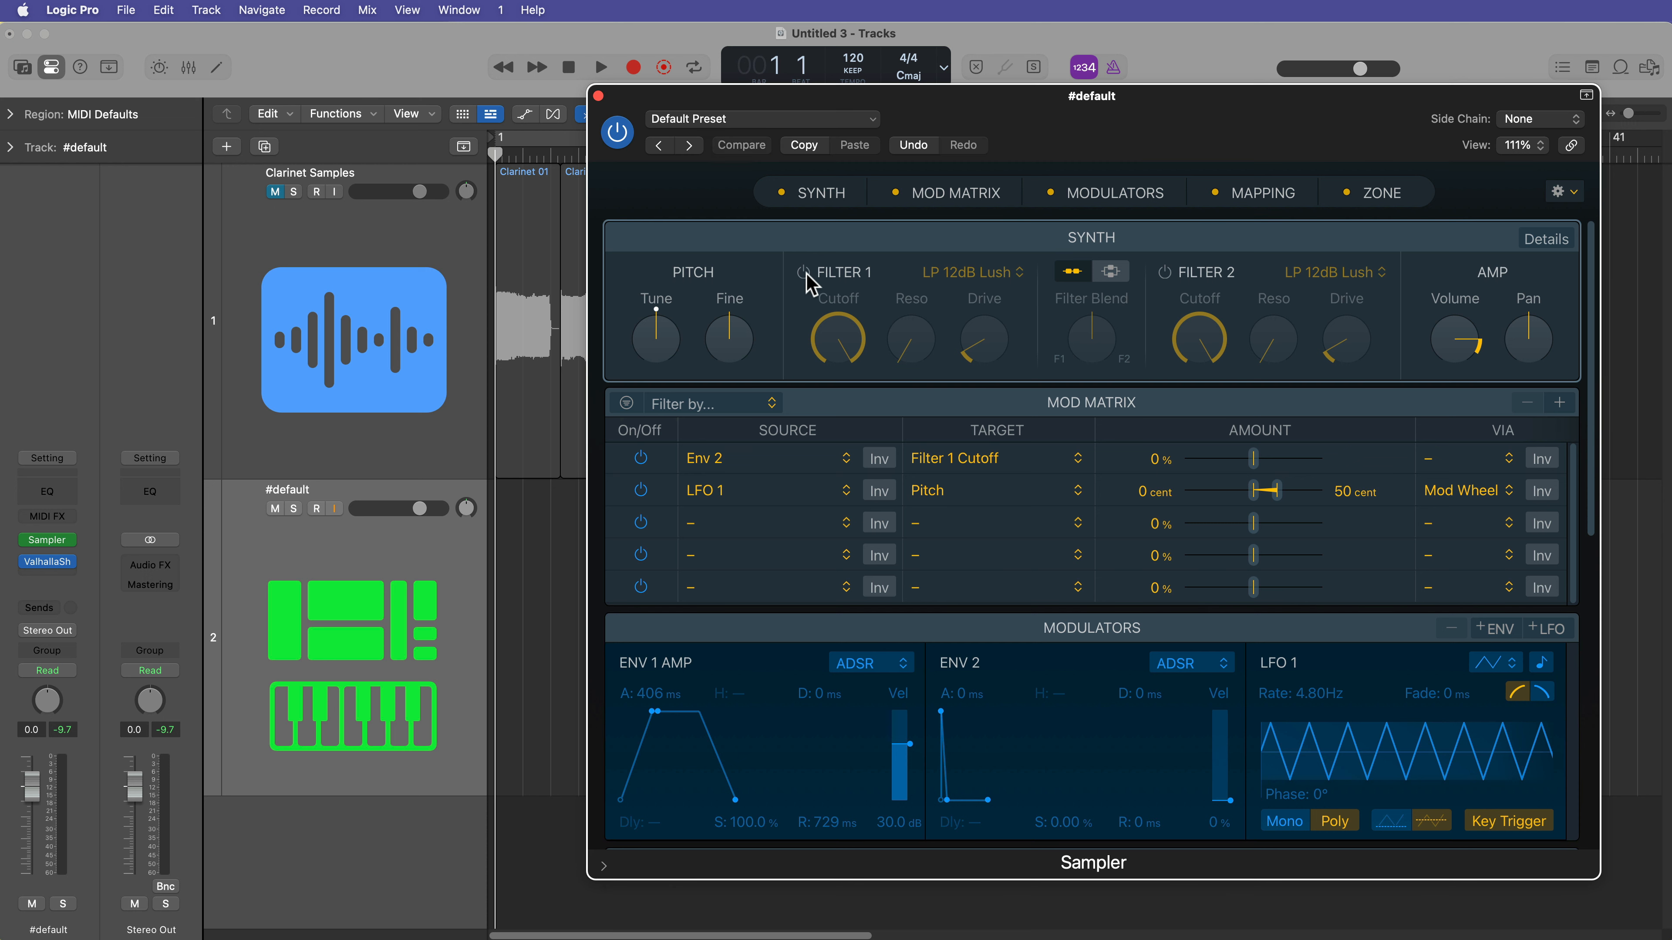
click(804, 272)
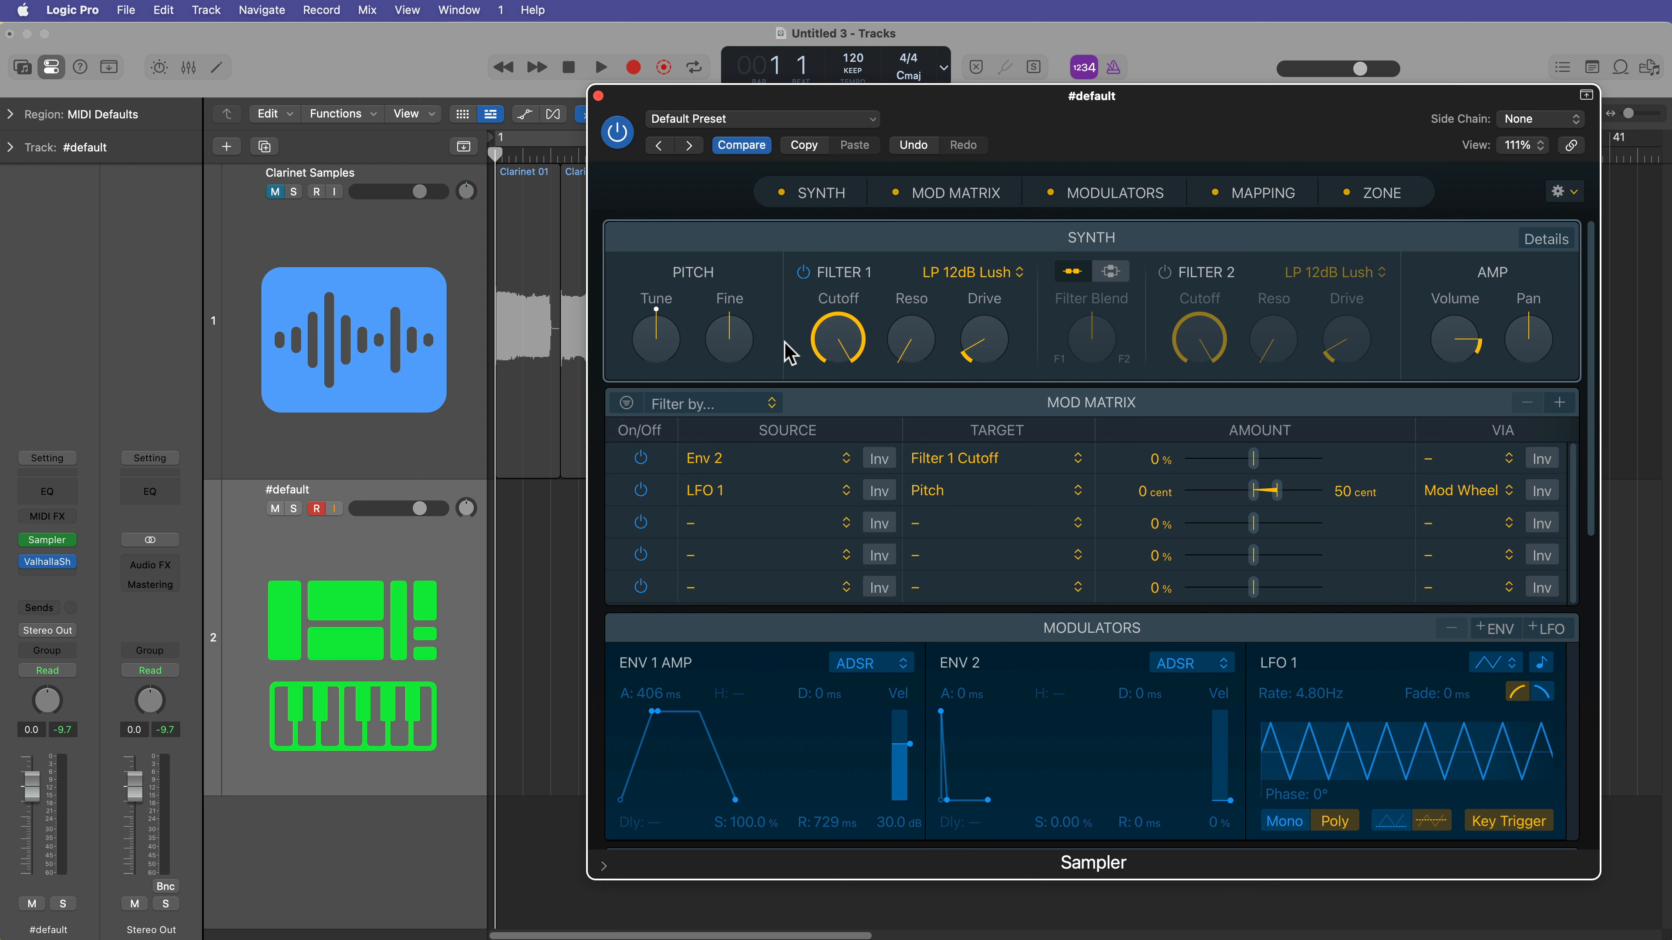
click(991, 279)
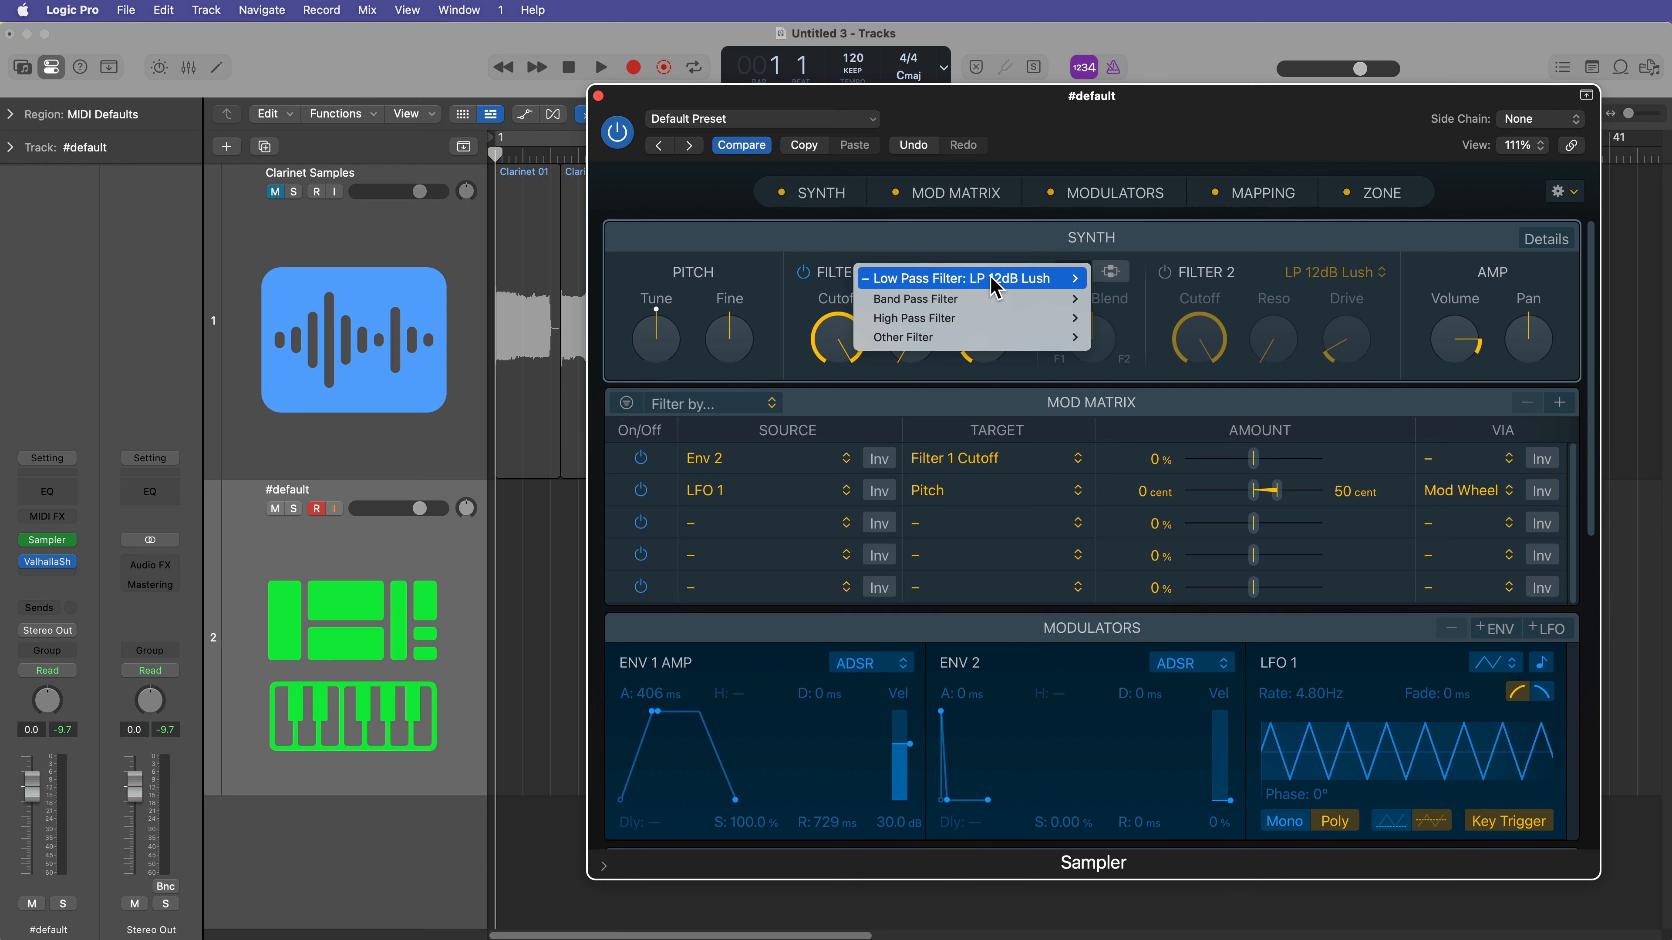
mouse_move(993, 278)
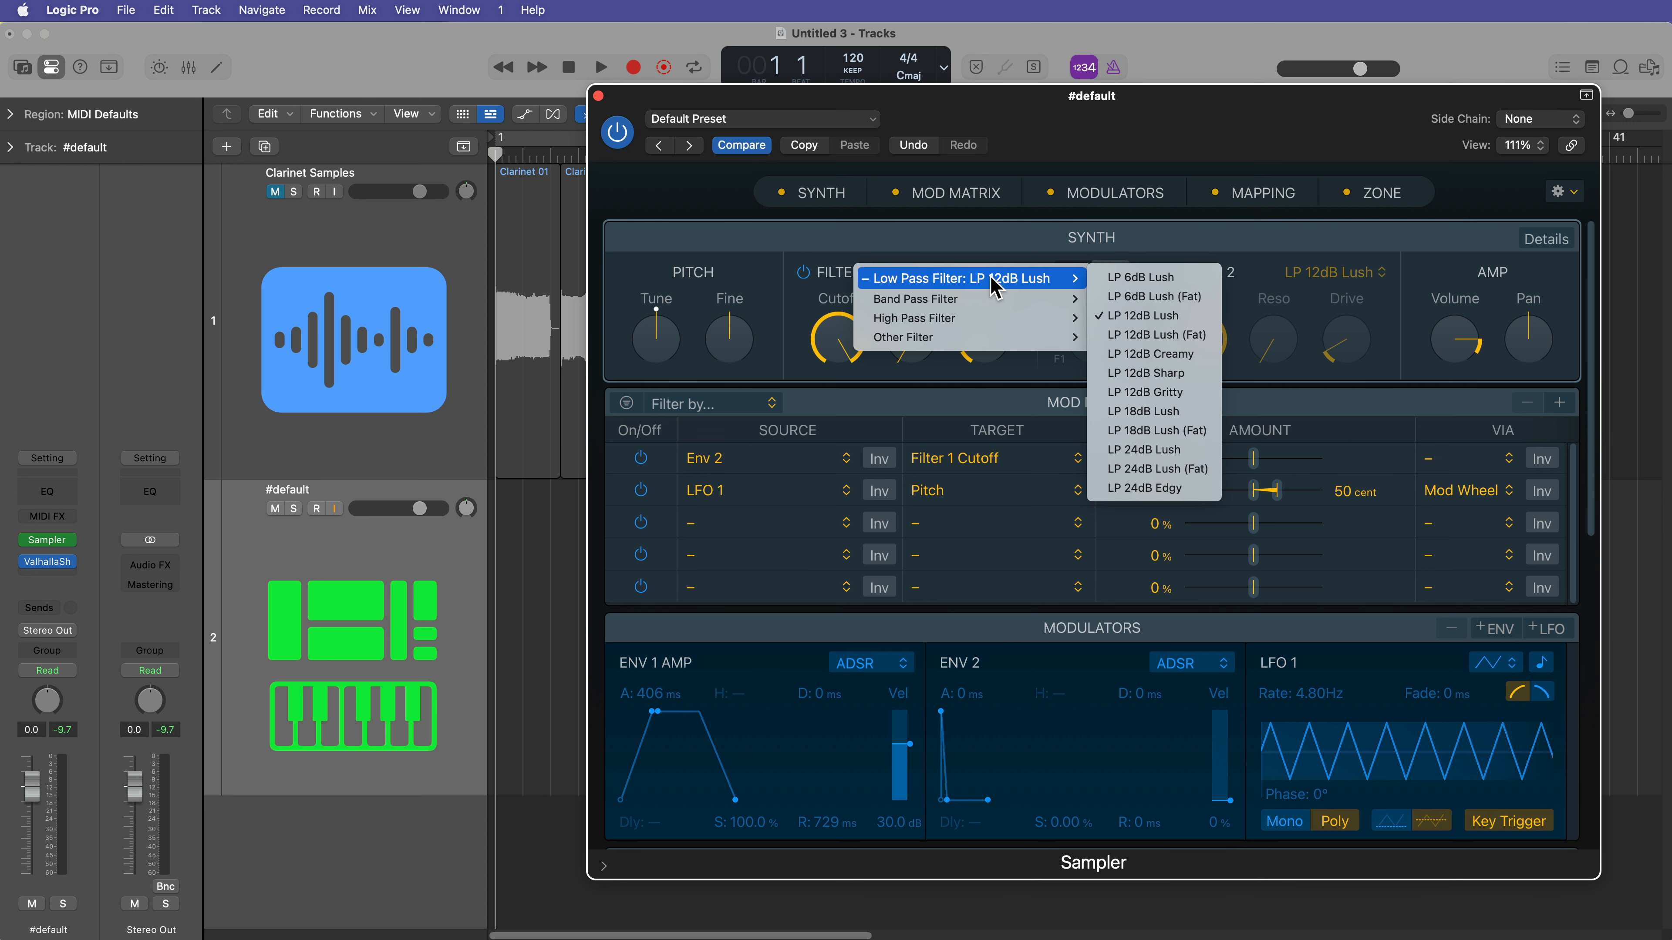
click(1163, 297)
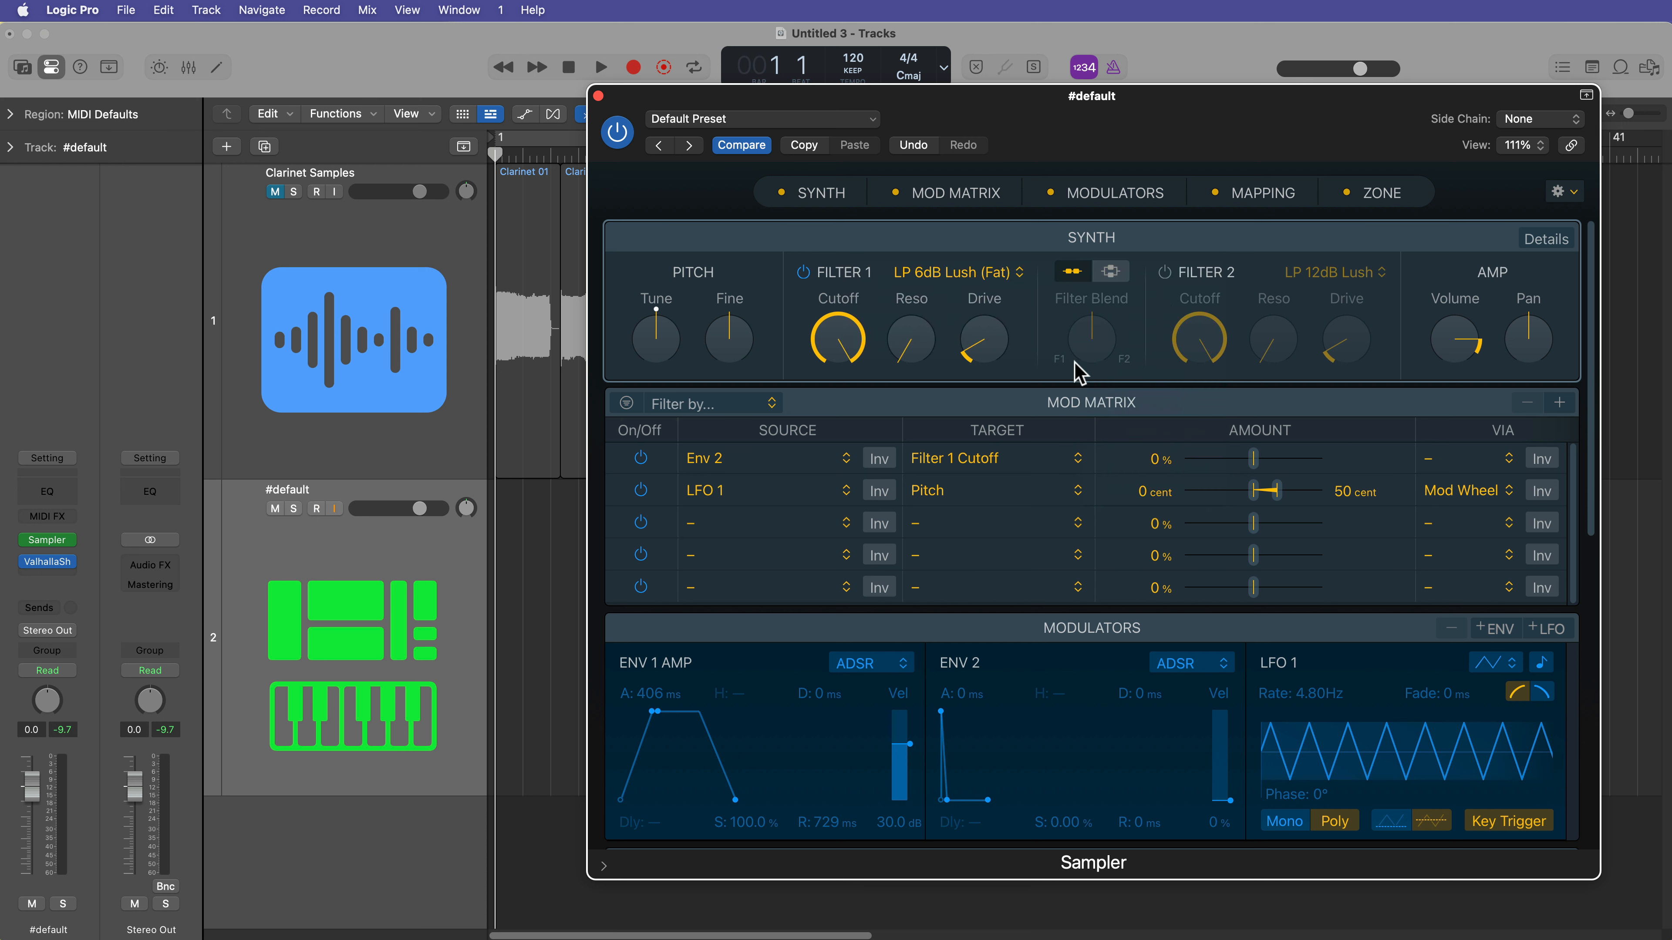
drag(854, 343, 866, 512)
drag(908, 352, 1013, 299)
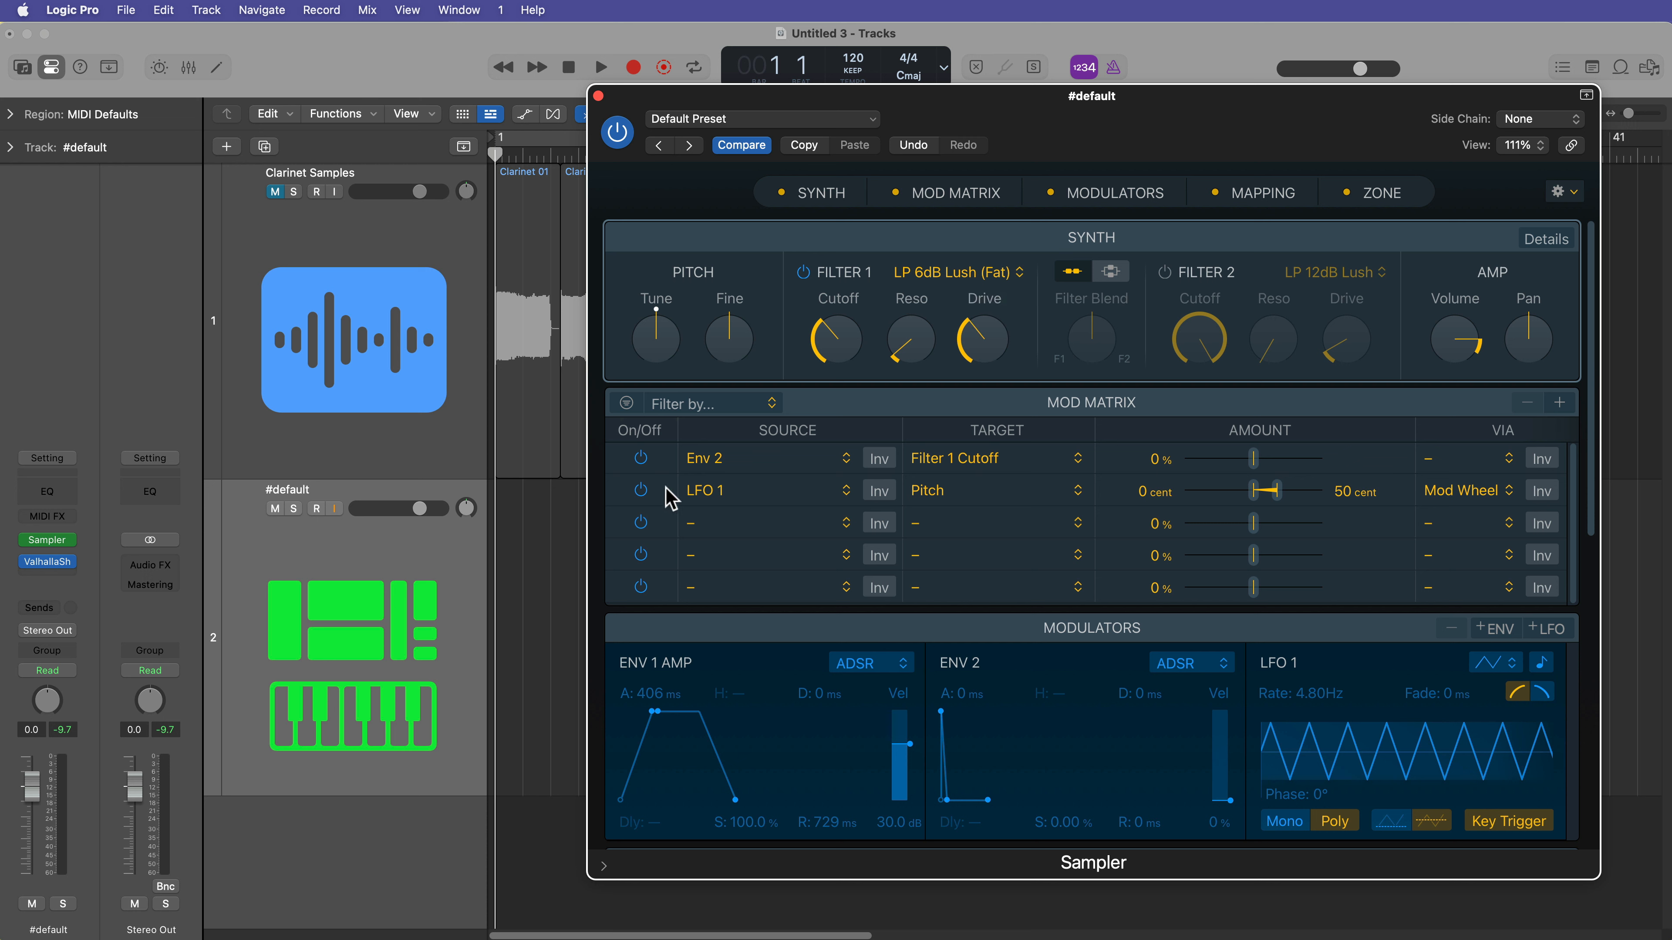
Turn off the Env 2 to Filter 1 Cutoff and LFO 1 to Pitch routings in the mod matrix
click(640, 458)
click(640, 491)
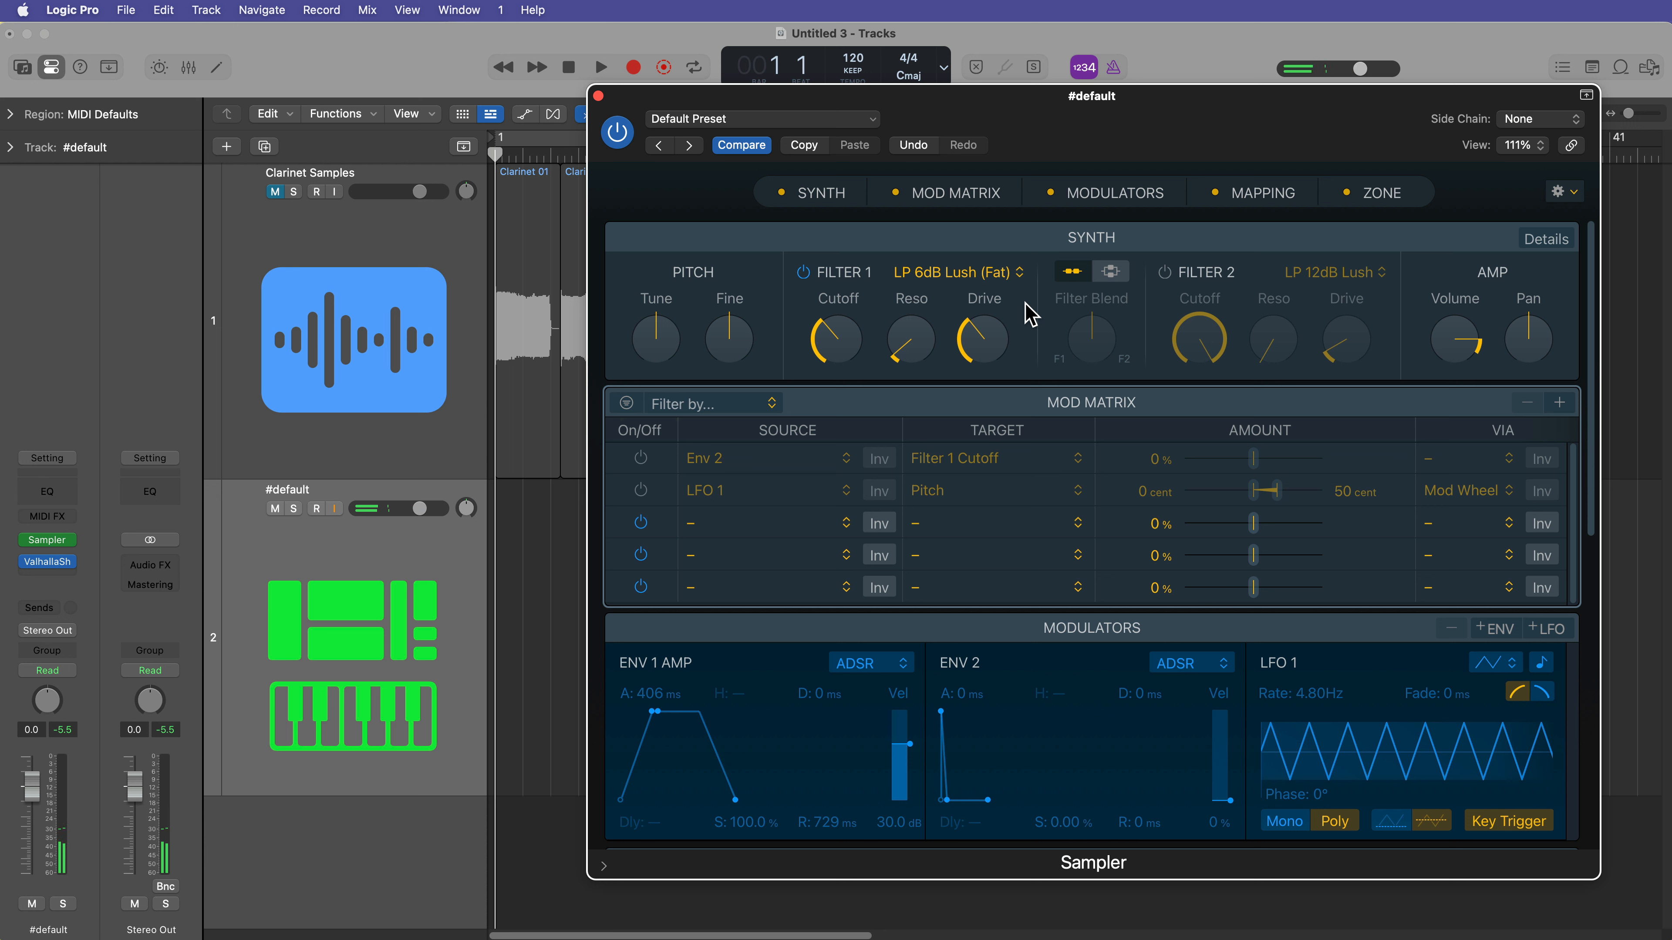
Turn the Filter 1 Cutoff routing back on and set its source to Maximum
mouse_move(843, 370)
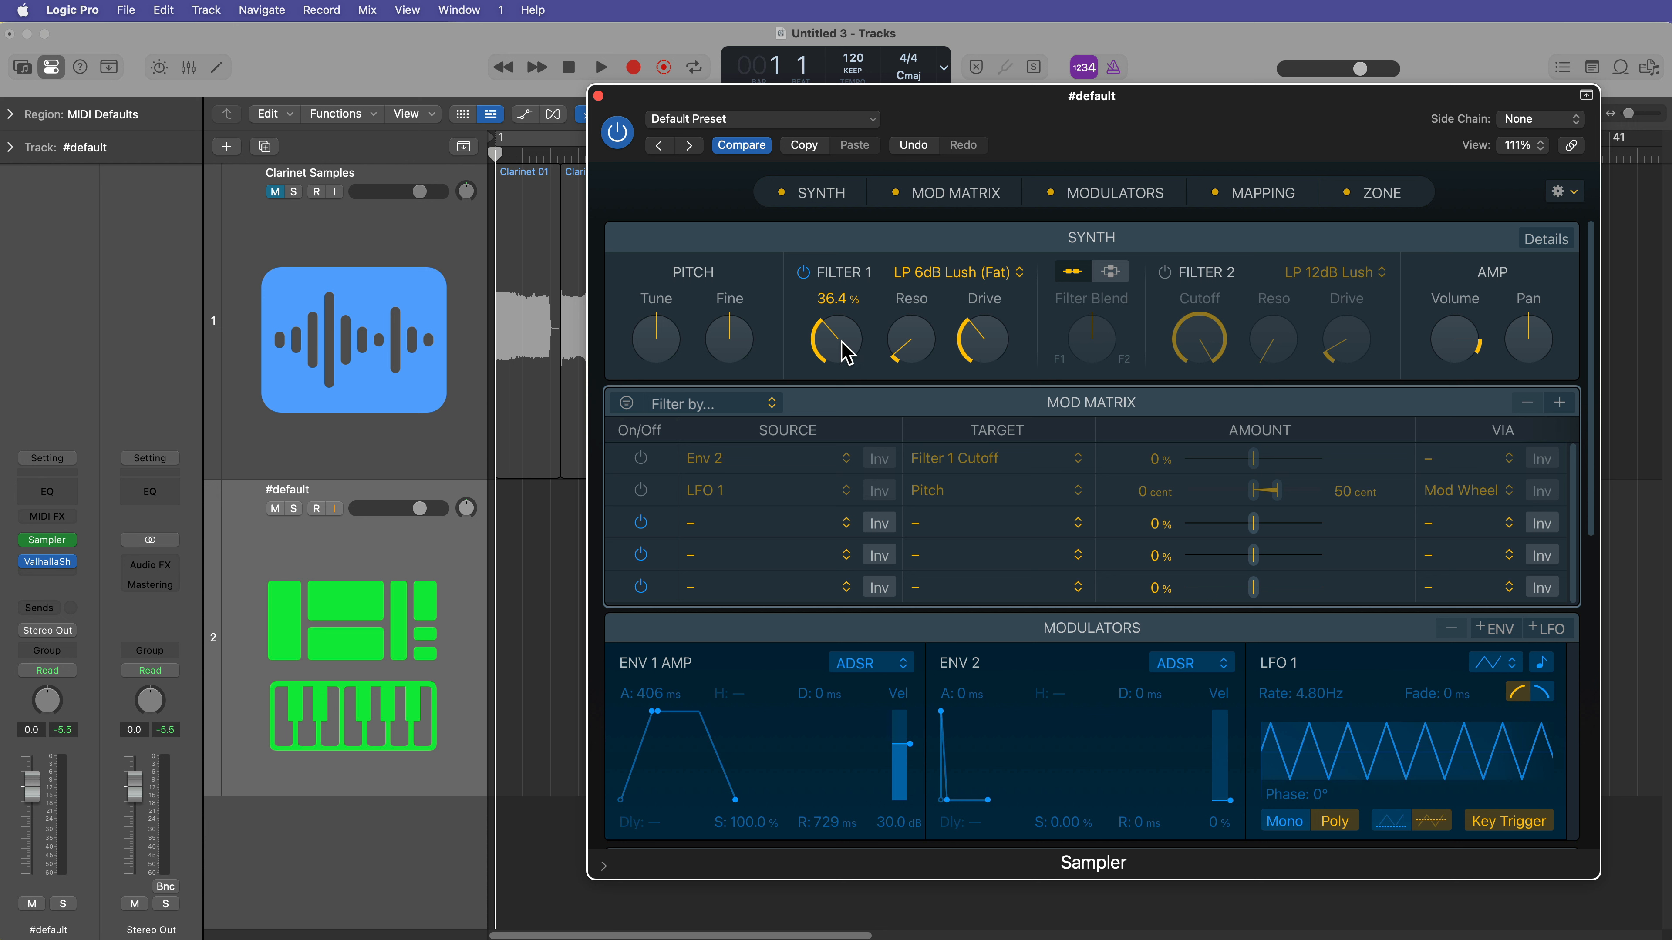
click(641, 458)
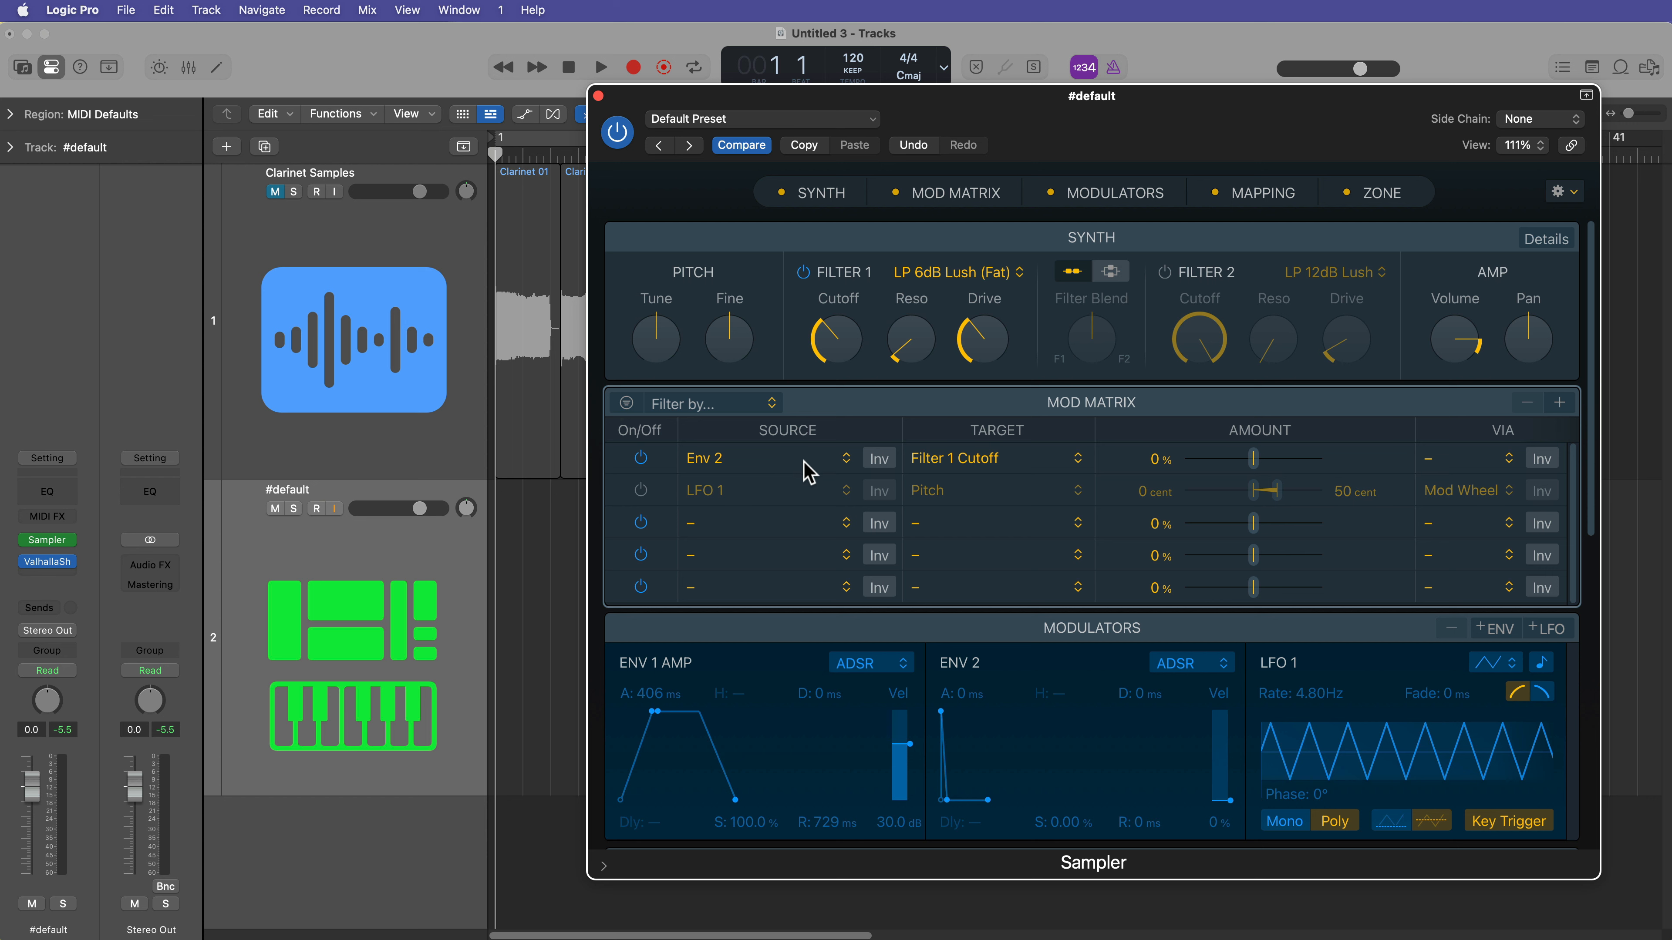
click(786, 469)
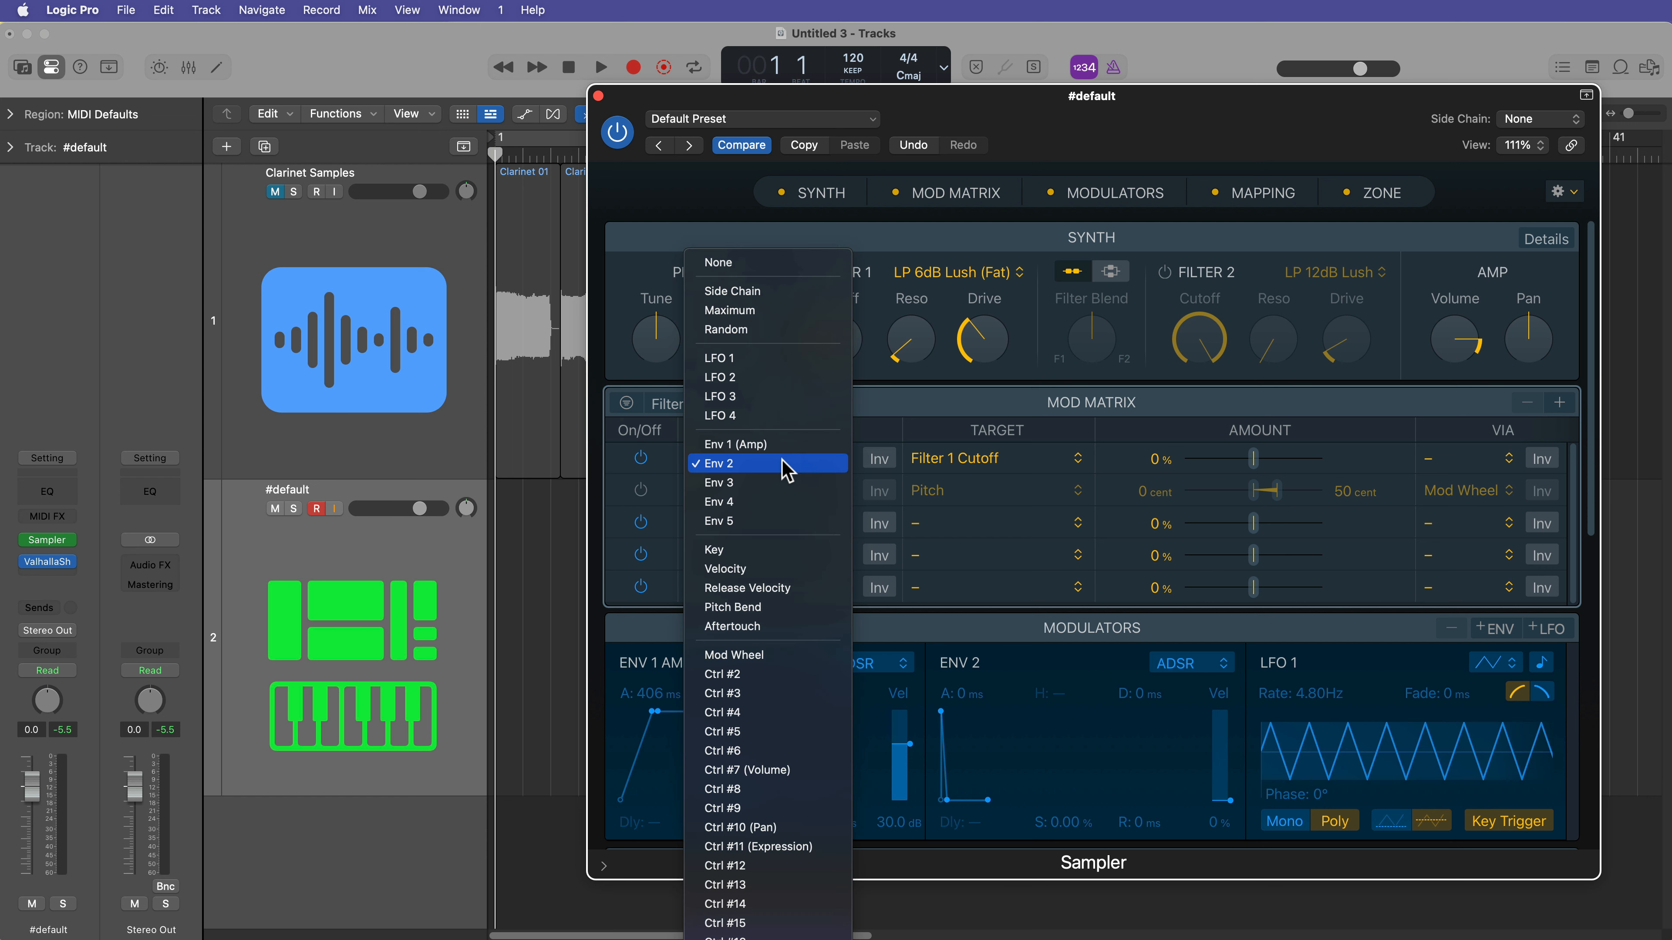
click(780, 311)
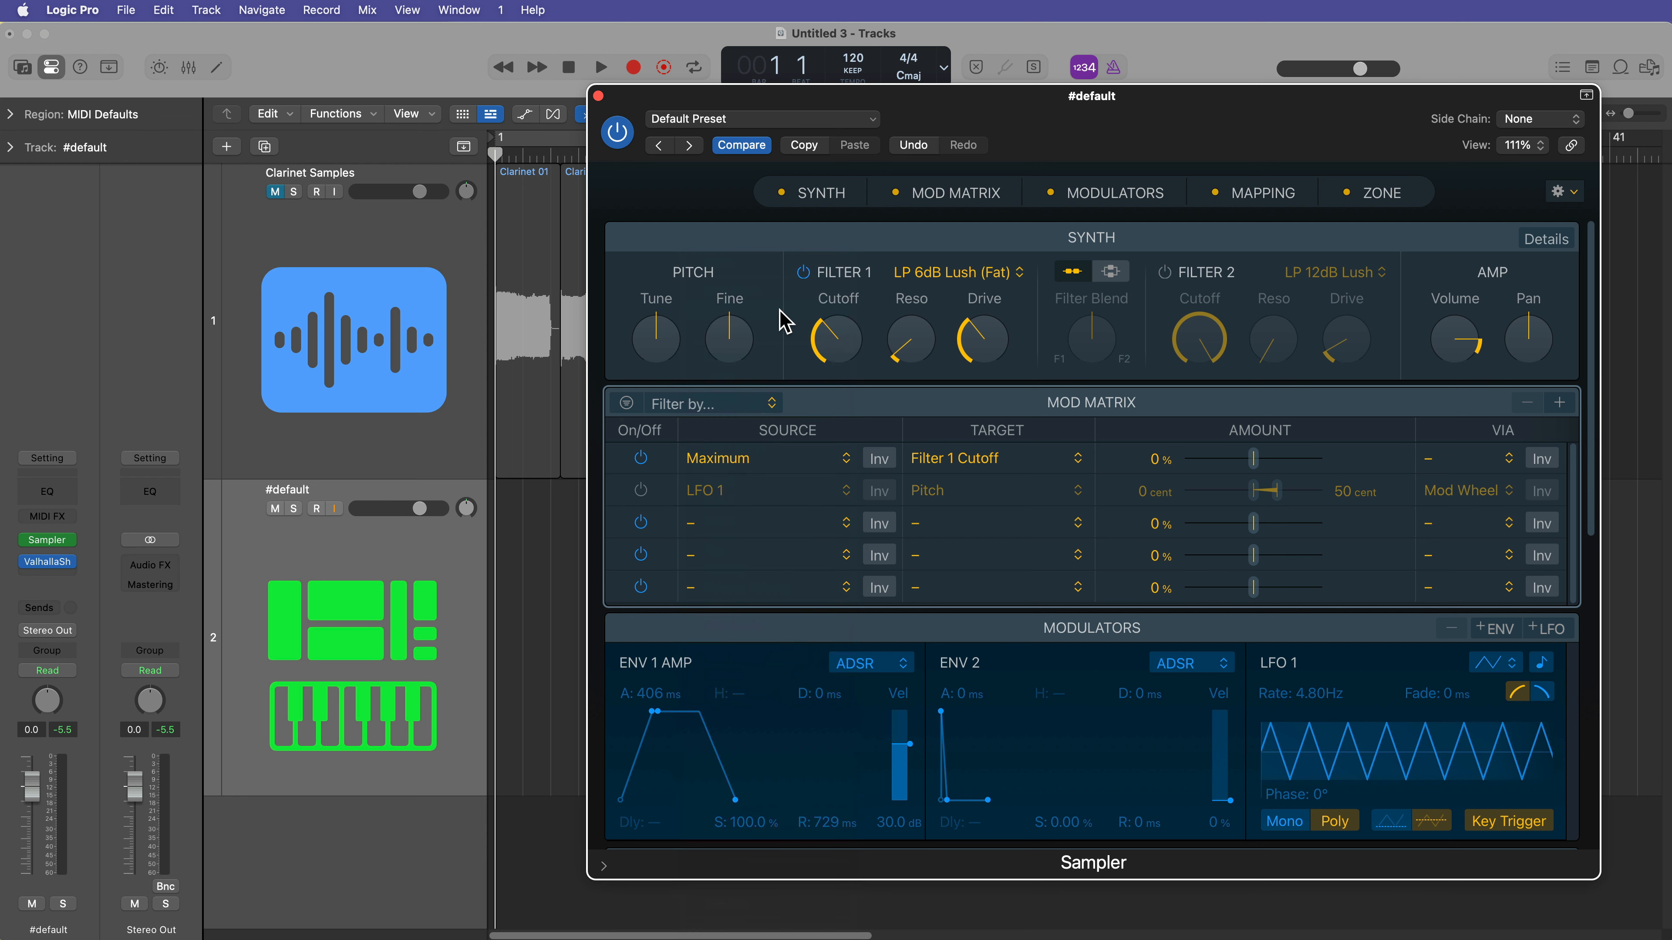
Control the Filter 1 Cutoff routing via Mod Wheel, with its amount ranging from 0% to +68.9%
click(1004, 462)
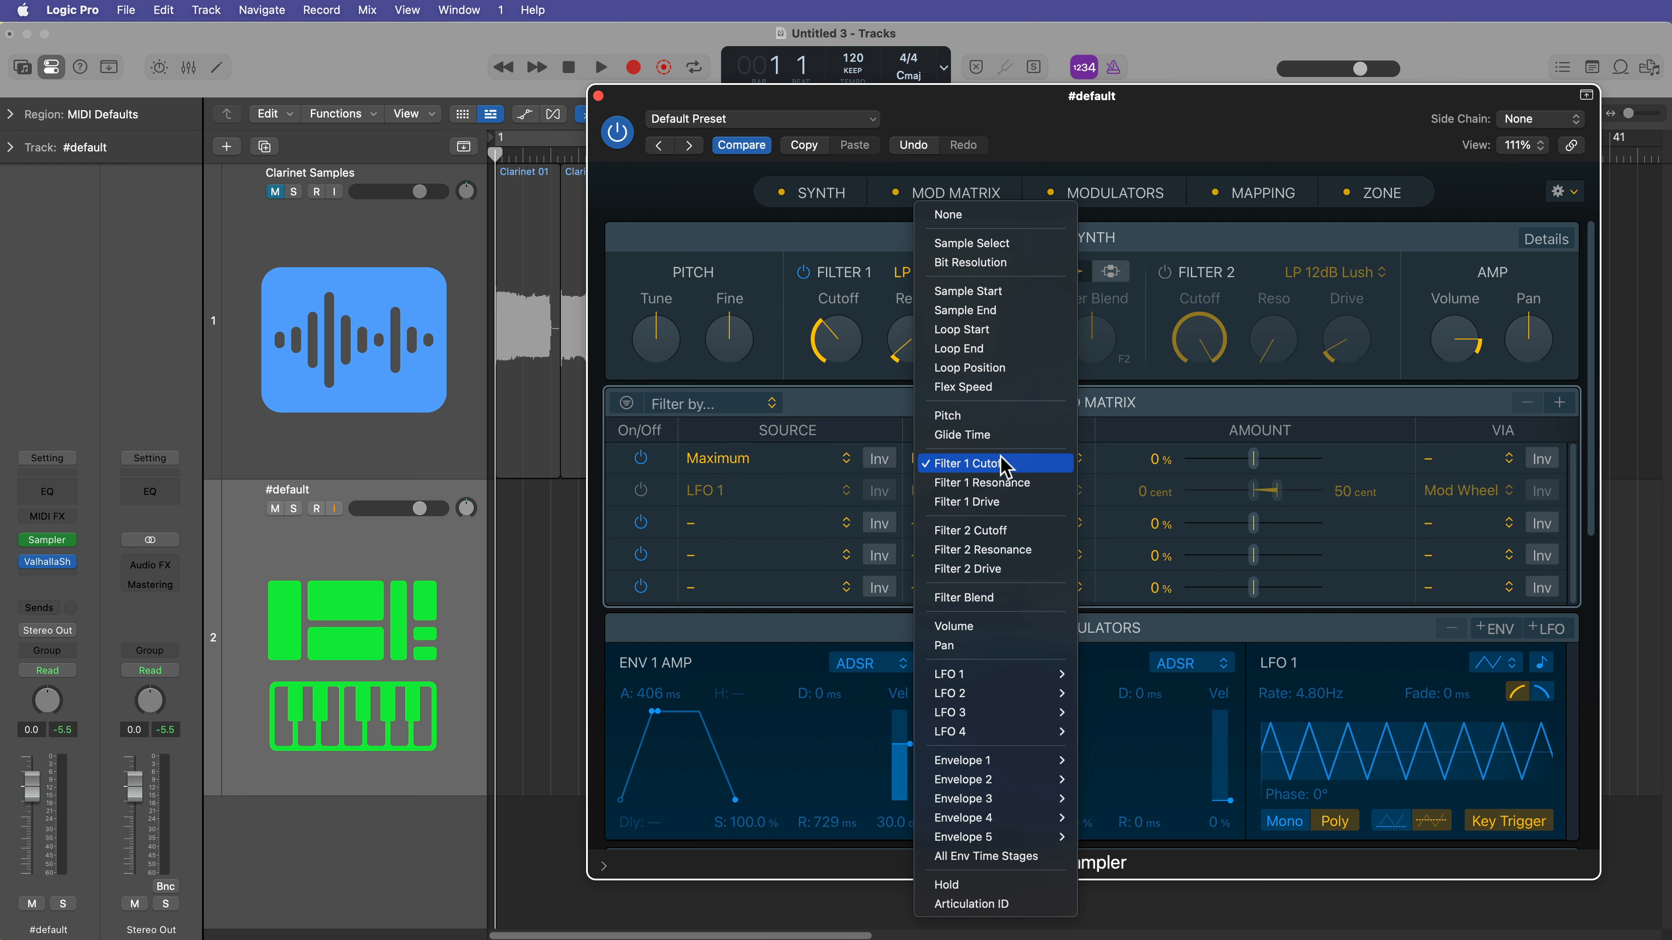
click(1045, 465)
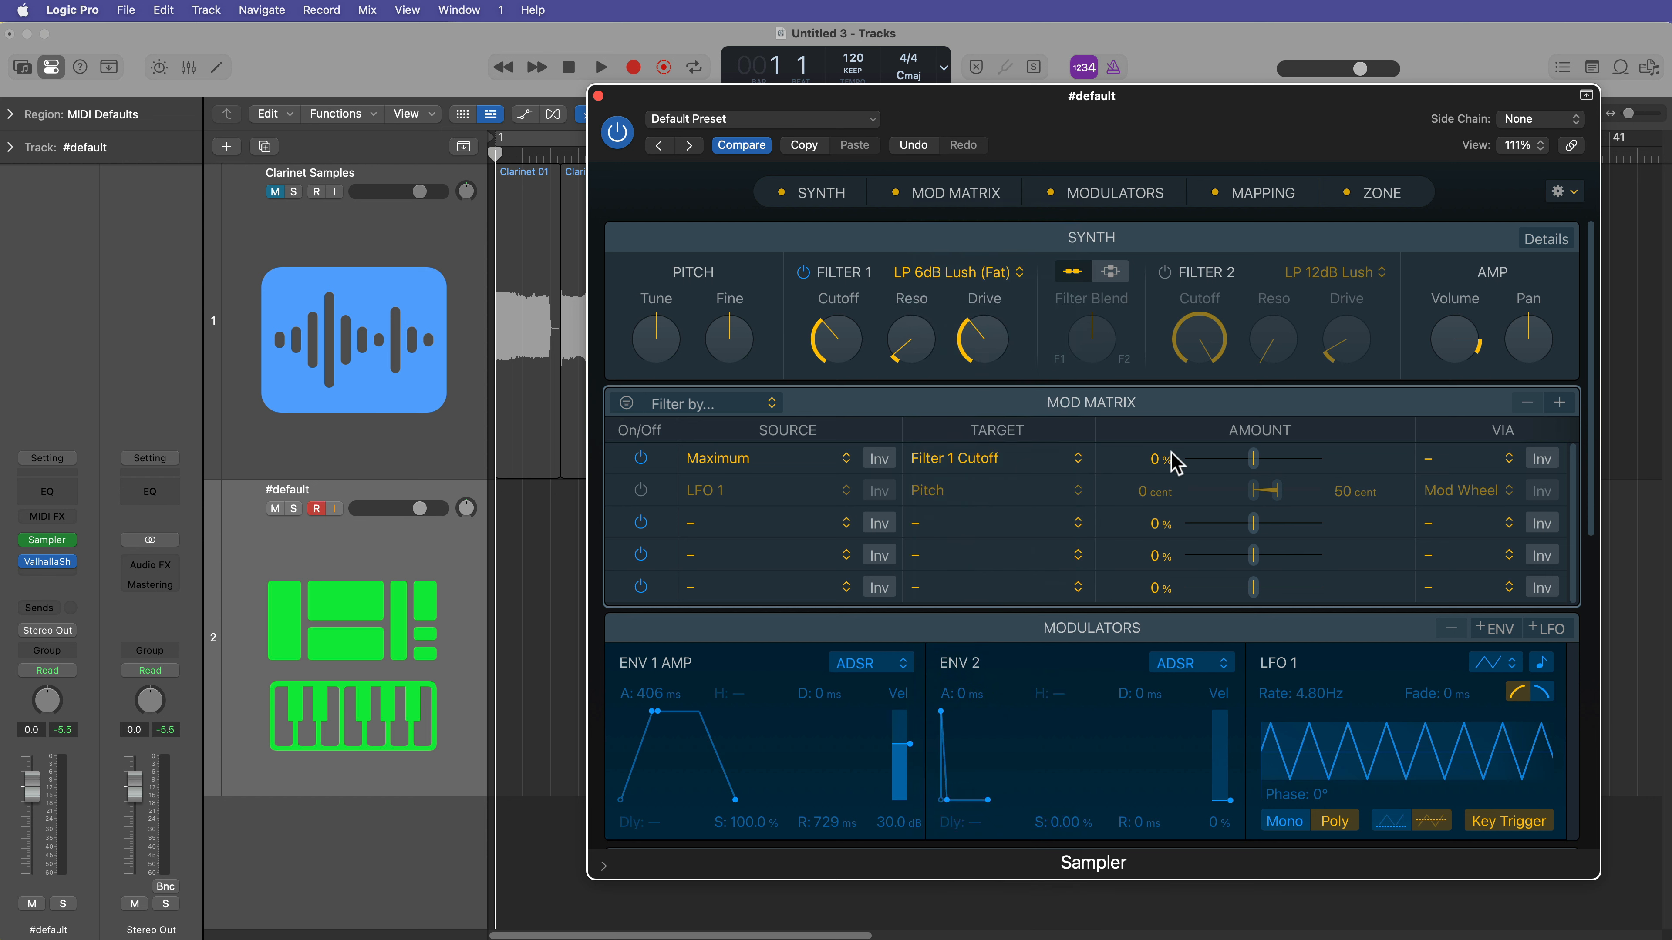
drag(1224, 477, 1373, 467)
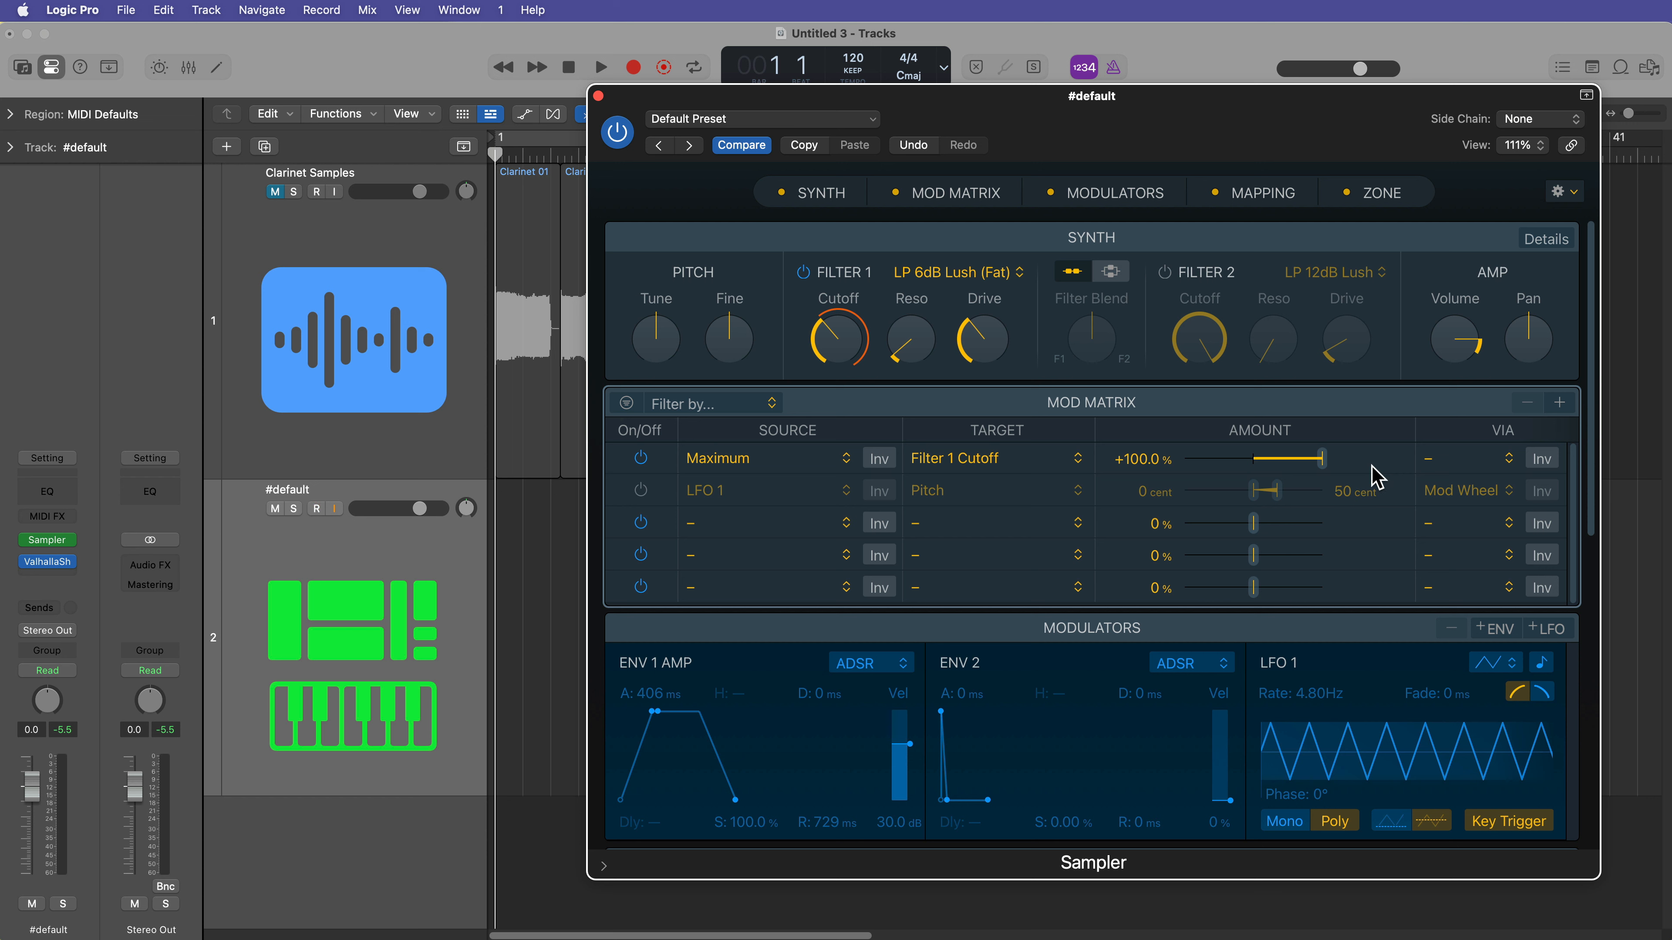
click(1437, 459)
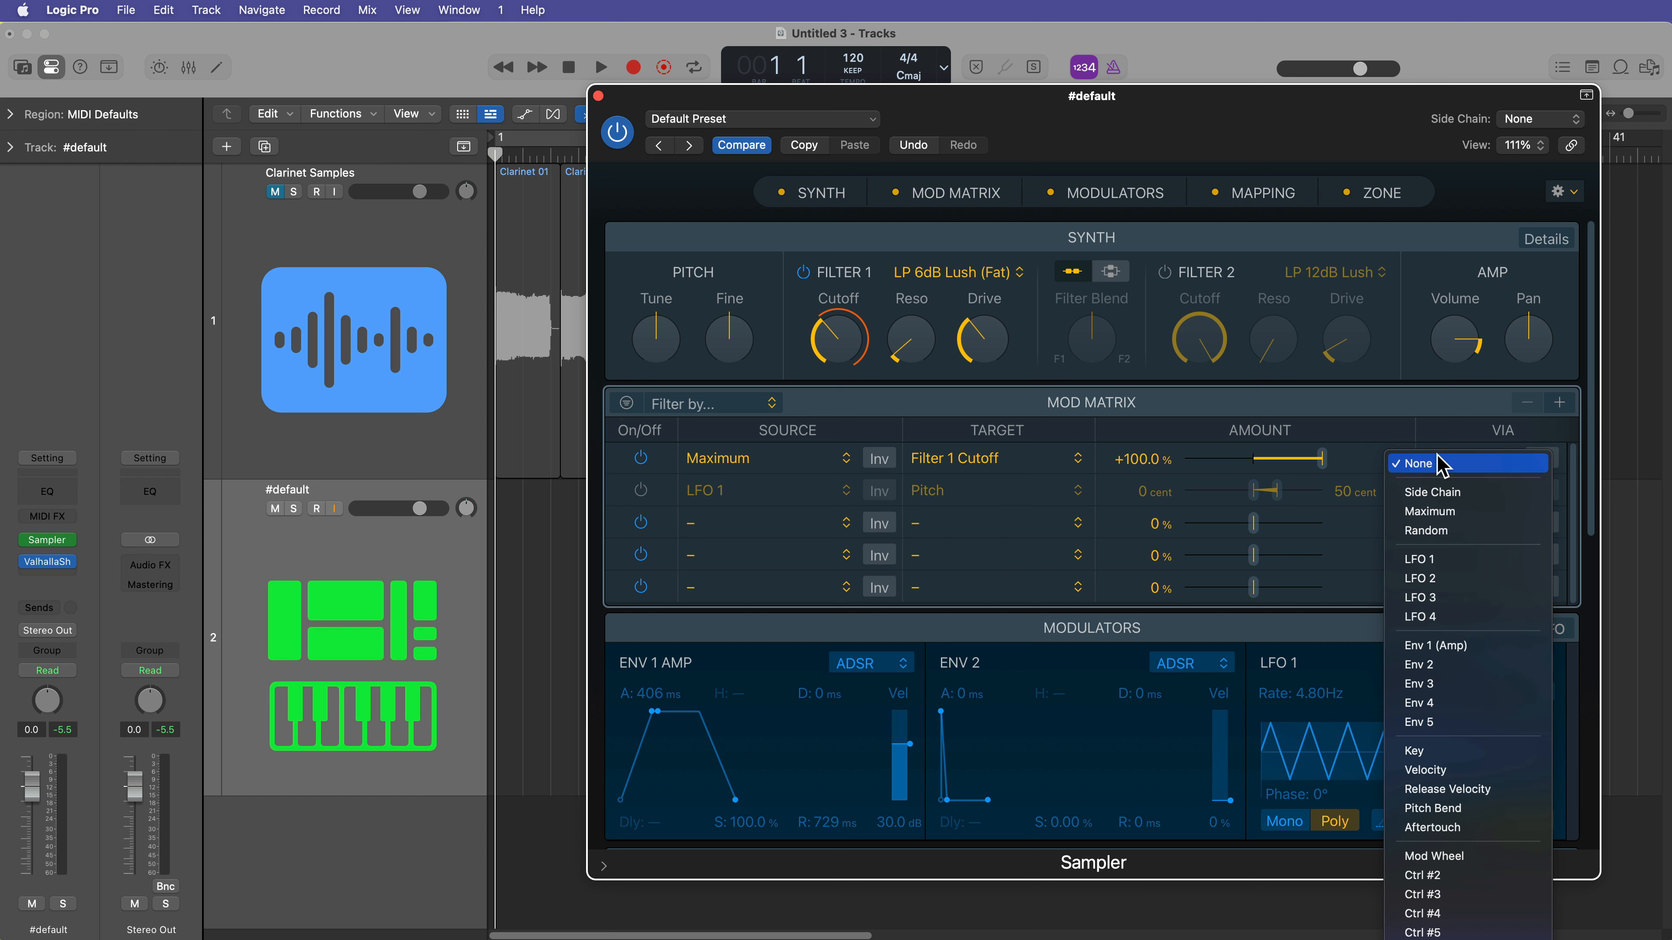
click(1448, 856)
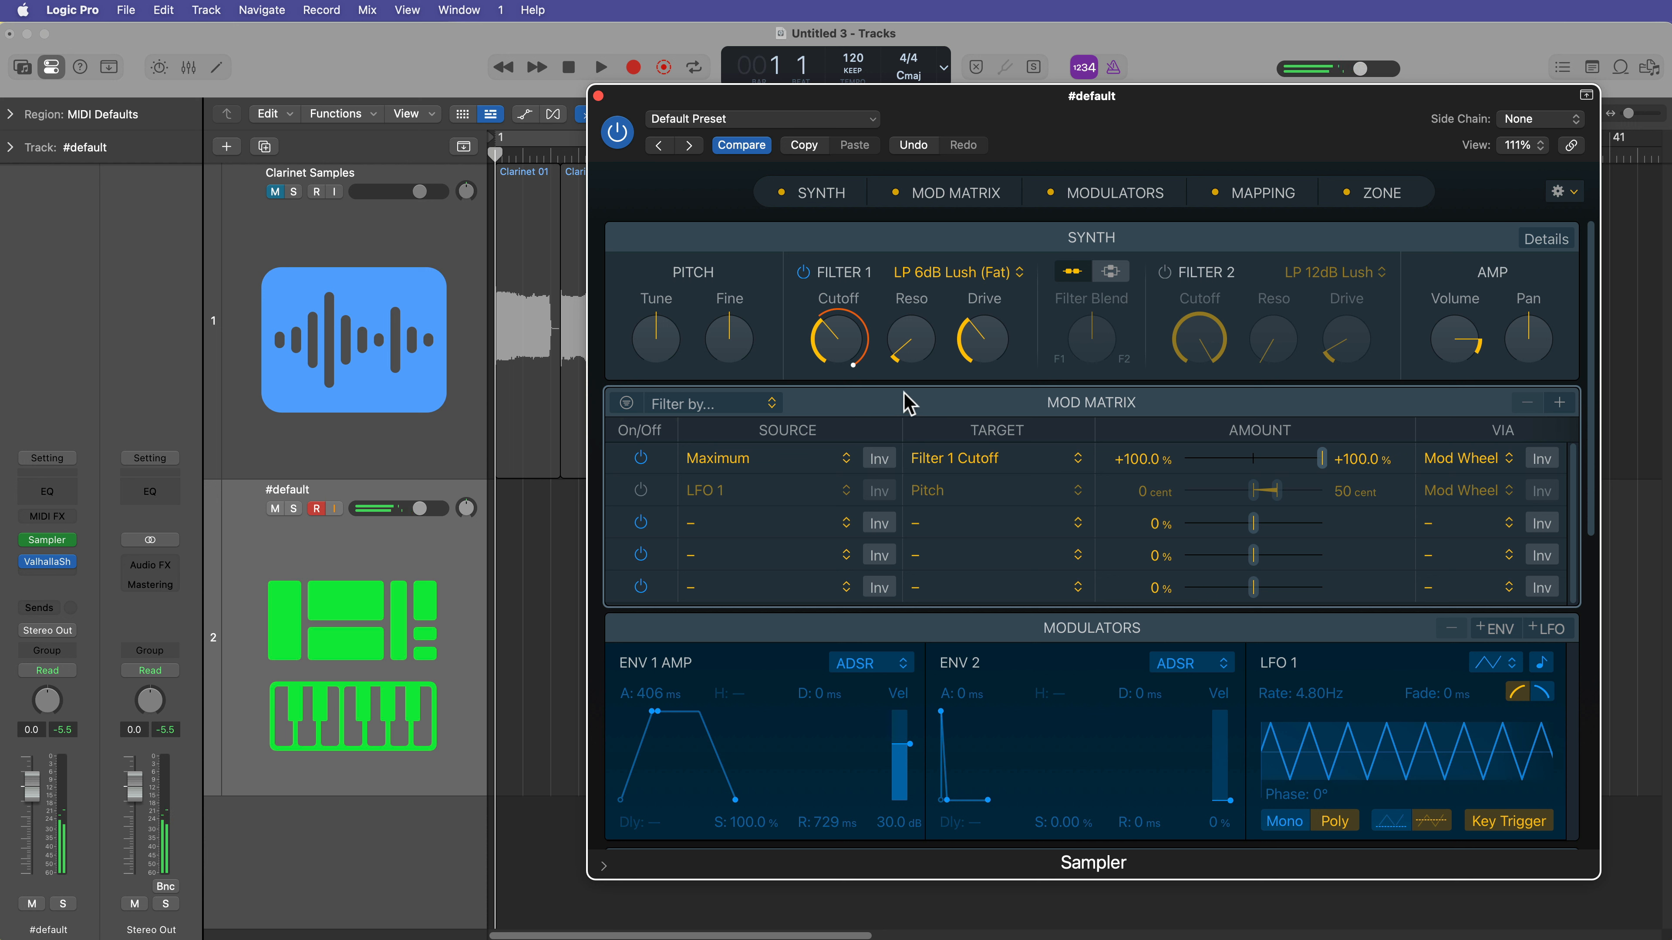
mouse_move(1322, 458)
mouse_down()
mouse_move(1247, 459)
mouse_move(1355, 458)
mouse_up()
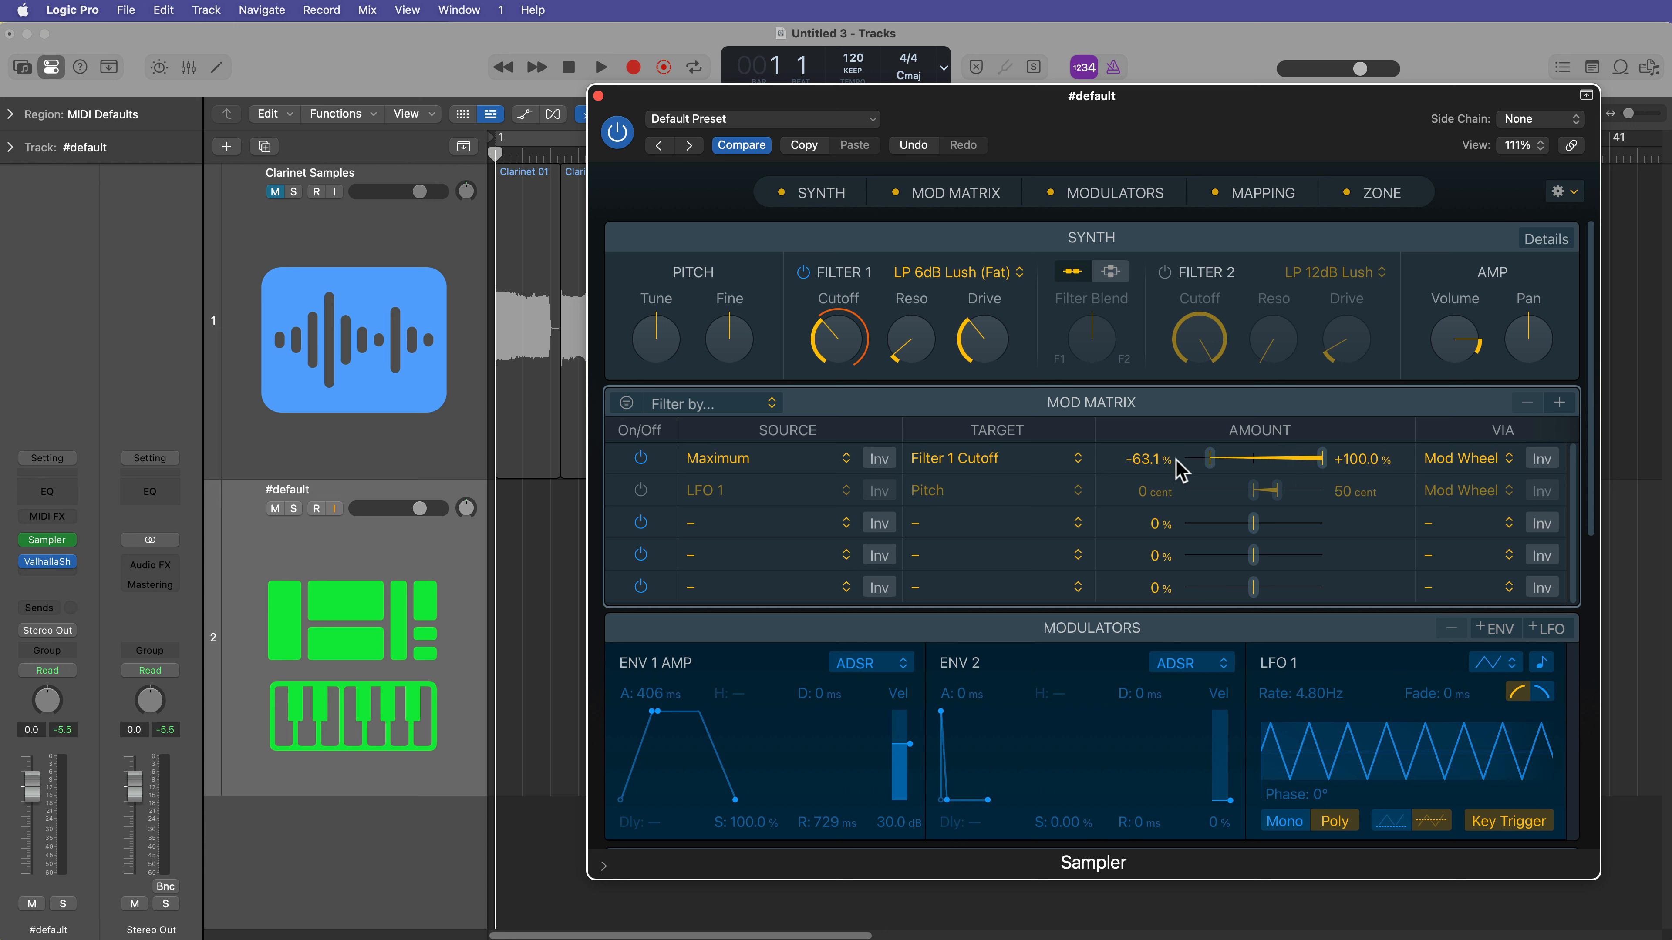
drag(1215, 464, 1304, 469)
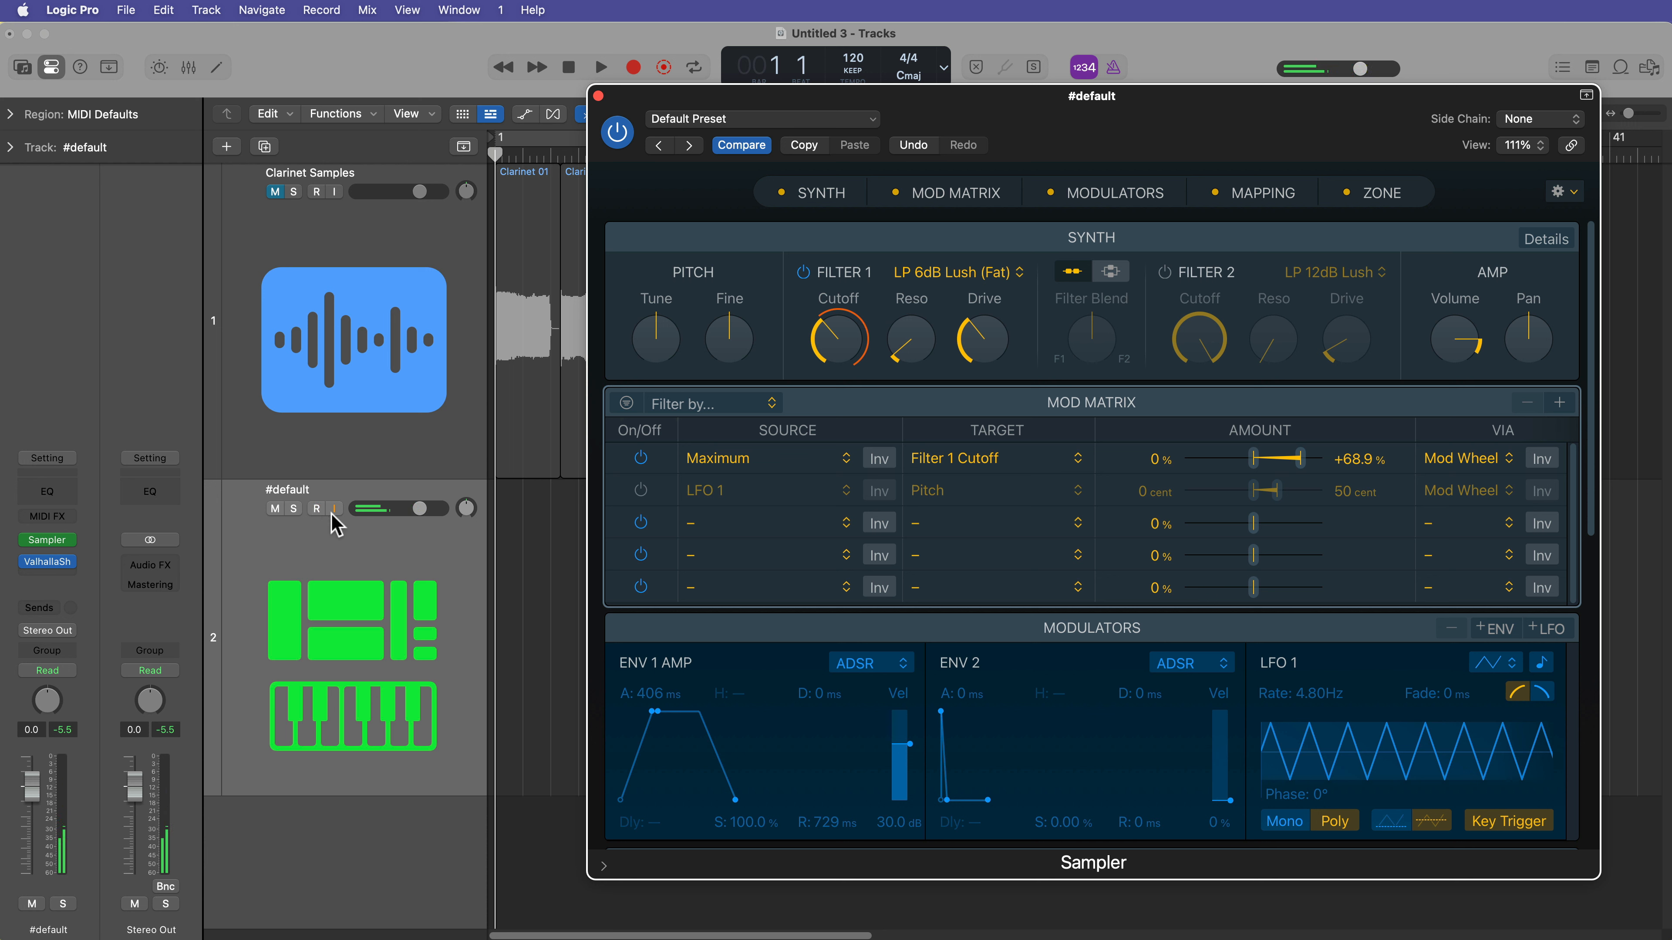
Insert a stereo Channel EQ before ValhallaShimmer on the #default track and move its window clear for editing
click(64, 560)
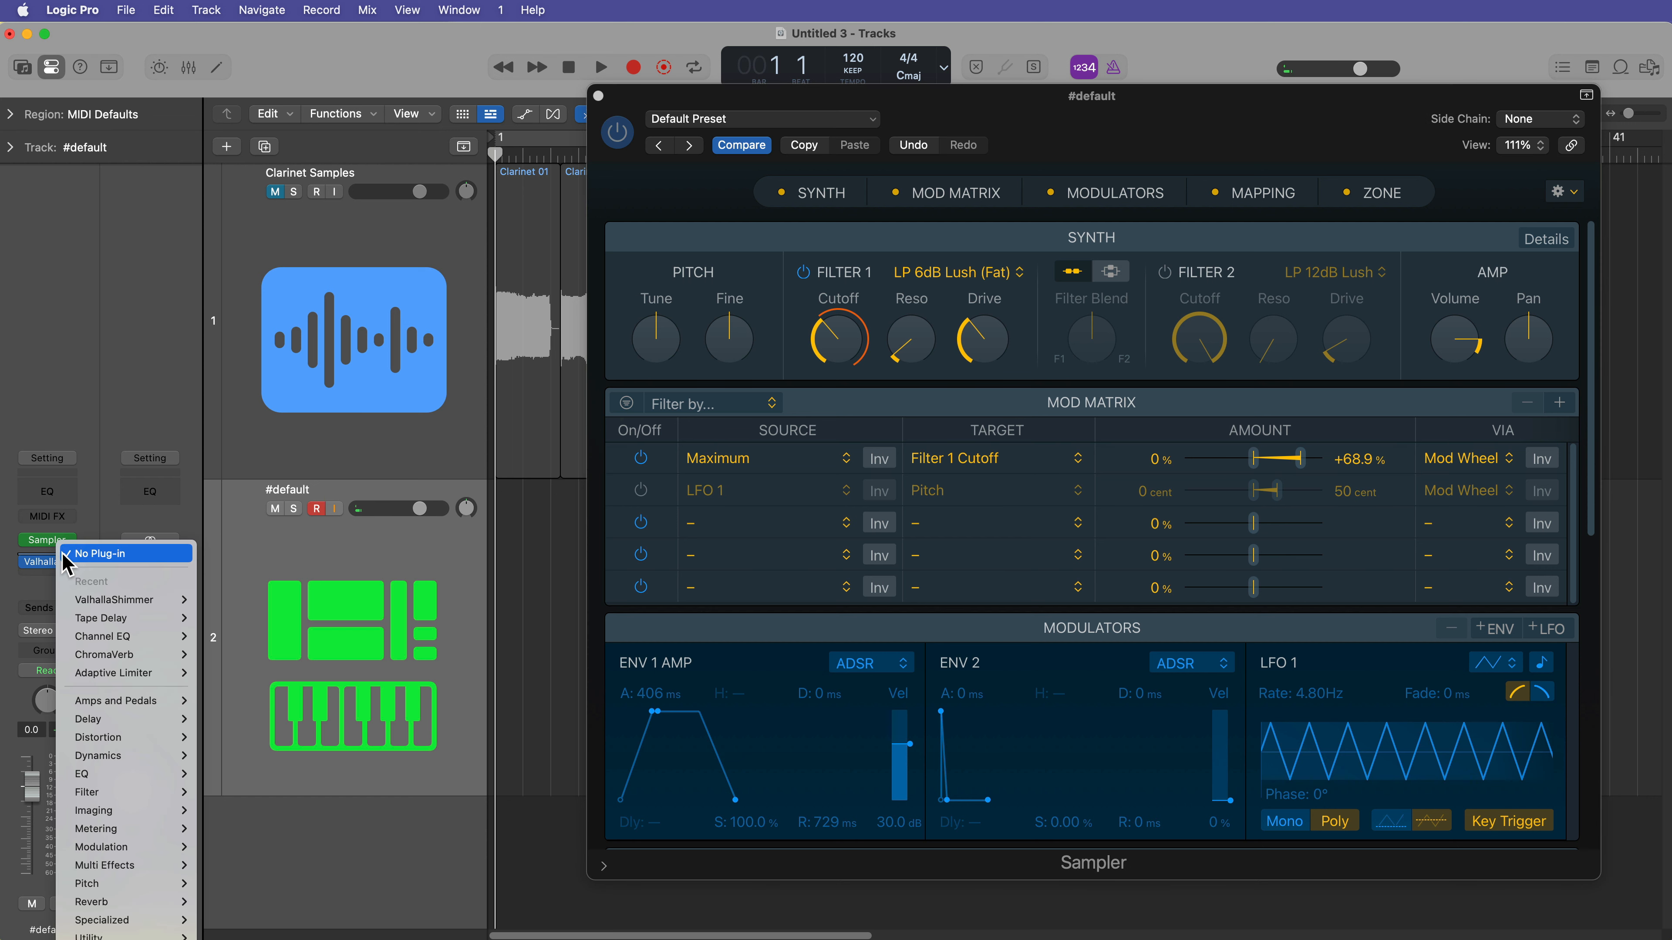
mouse_move(164, 775)
mouse_move(276, 774)
click(370, 778)
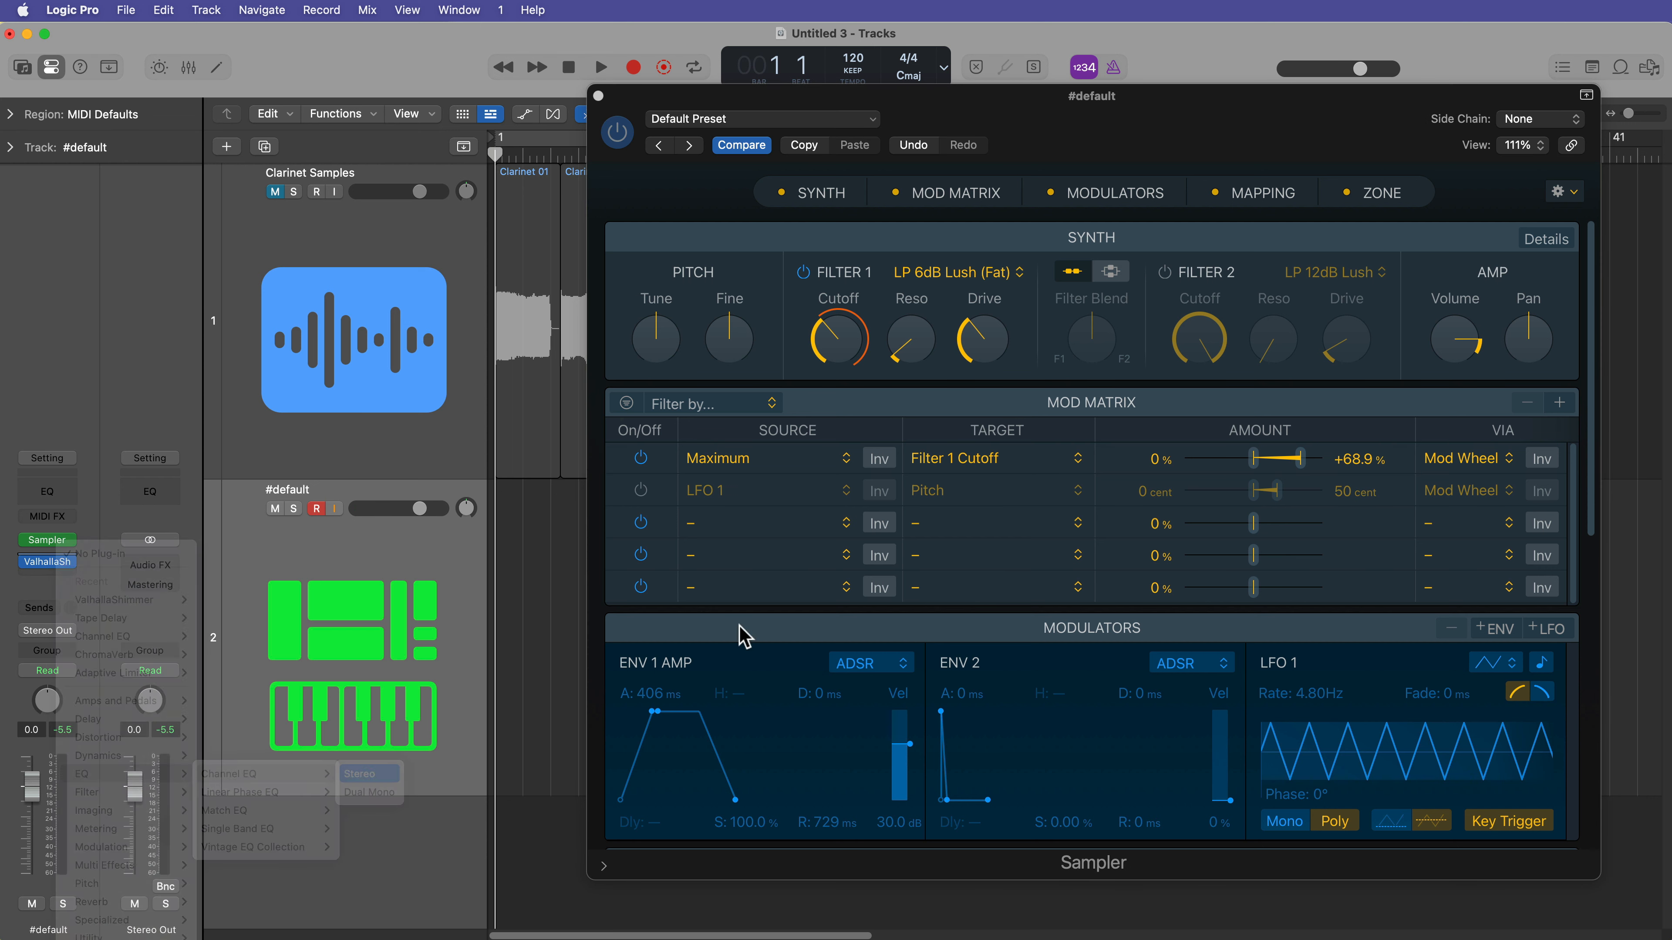
drag(780, 645, 780, 629)
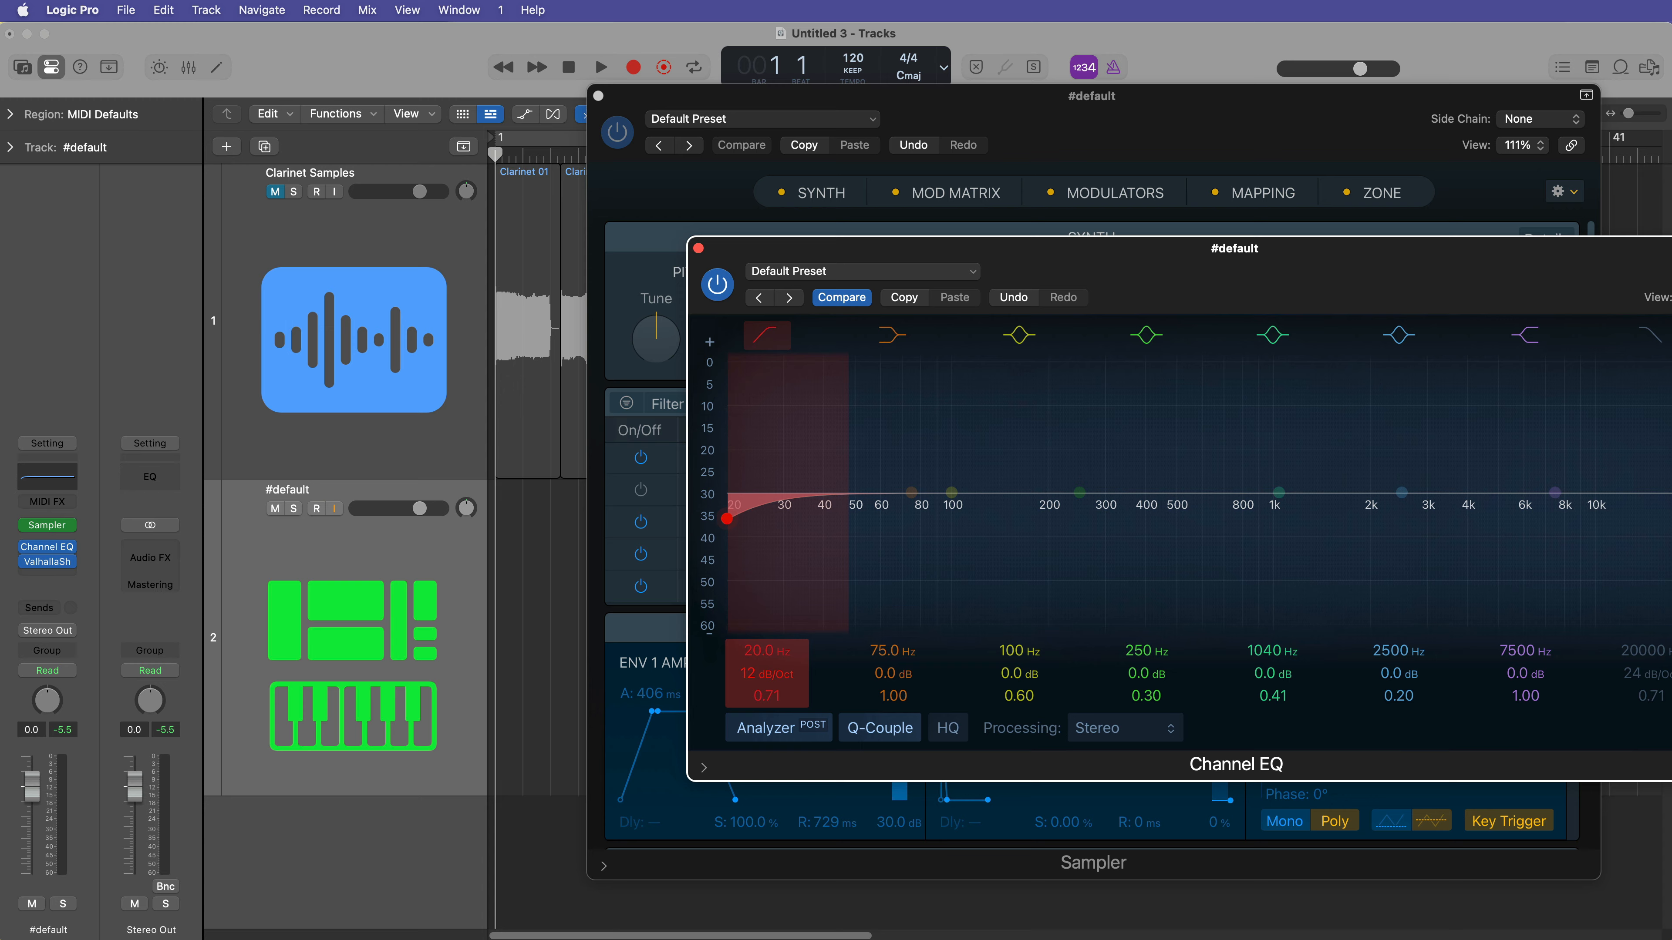
drag(1132, 253, 736, 215)
Set a 24 dB/Oct low cut at 44 Hz and a -2.3 dB dip at 1830 Hz with Q 0.31
drag(394, 610, 381, 603)
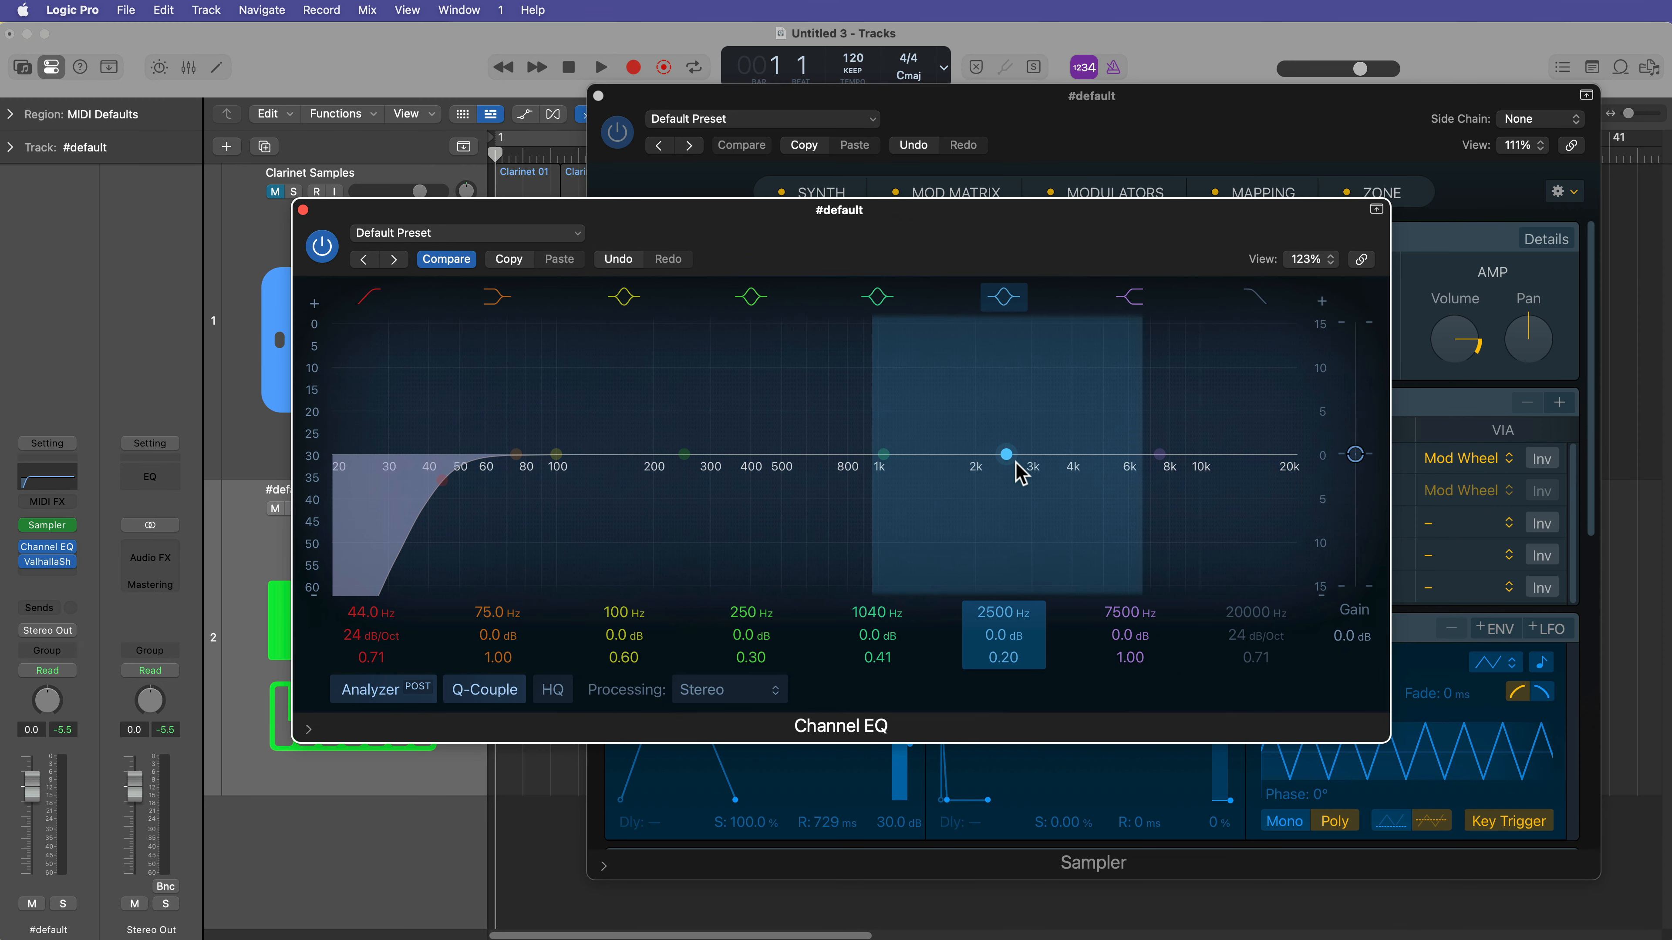
drag(1009, 456, 957, 469)
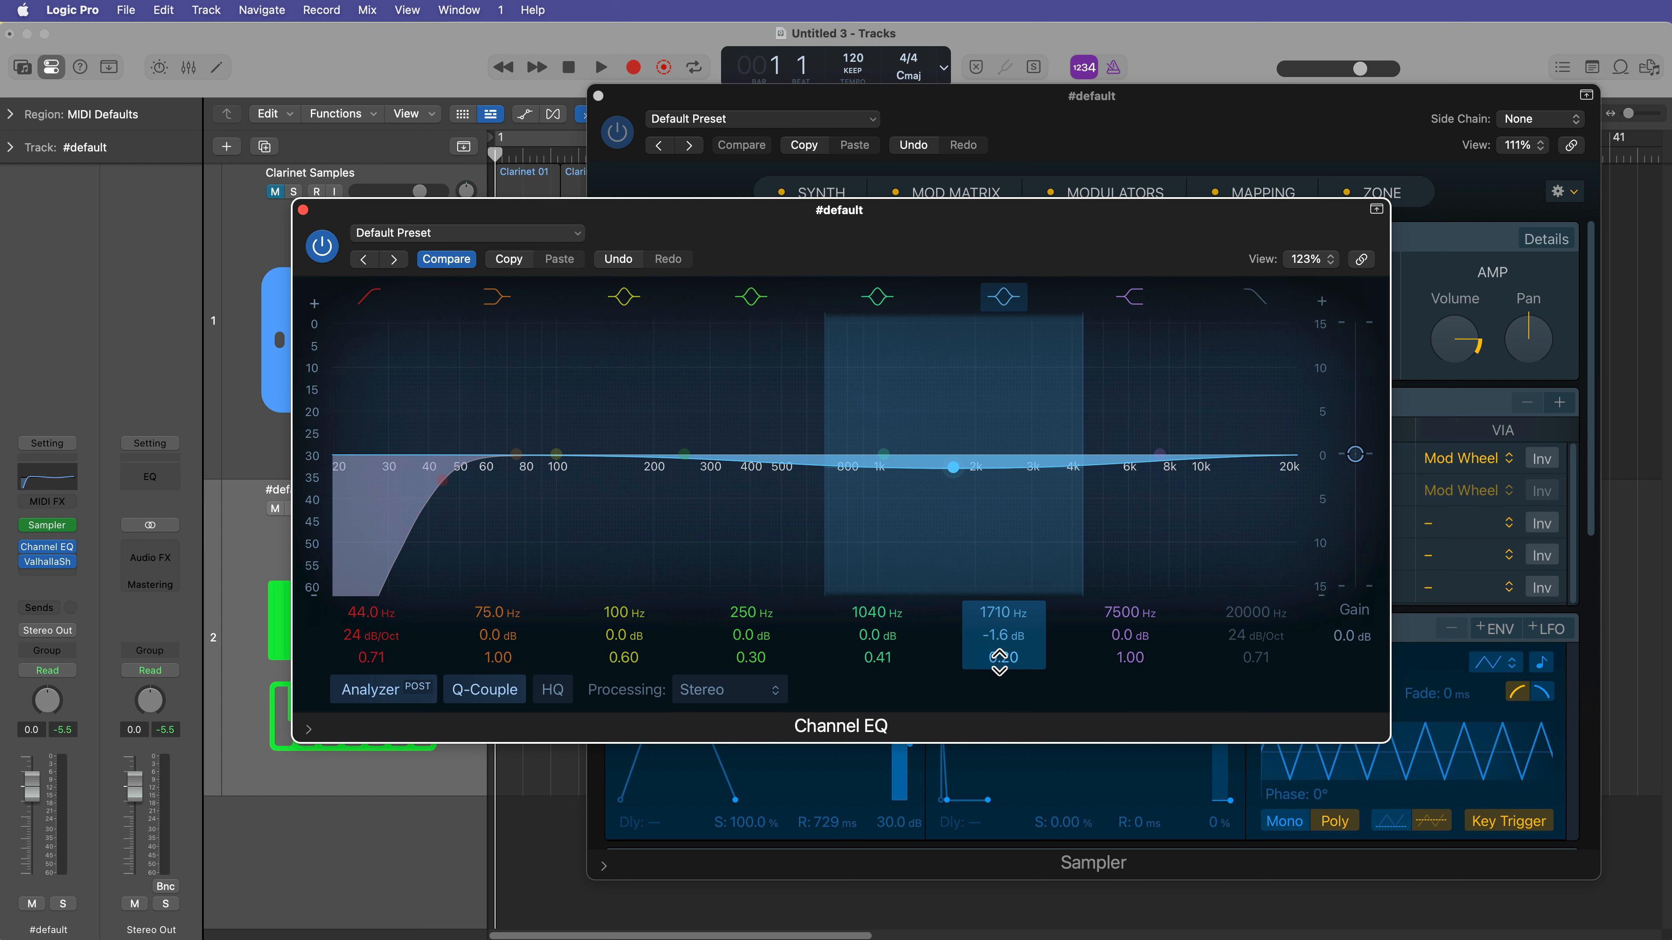
drag(1000, 659, 999, 644)
drag(965, 484, 960, 485)
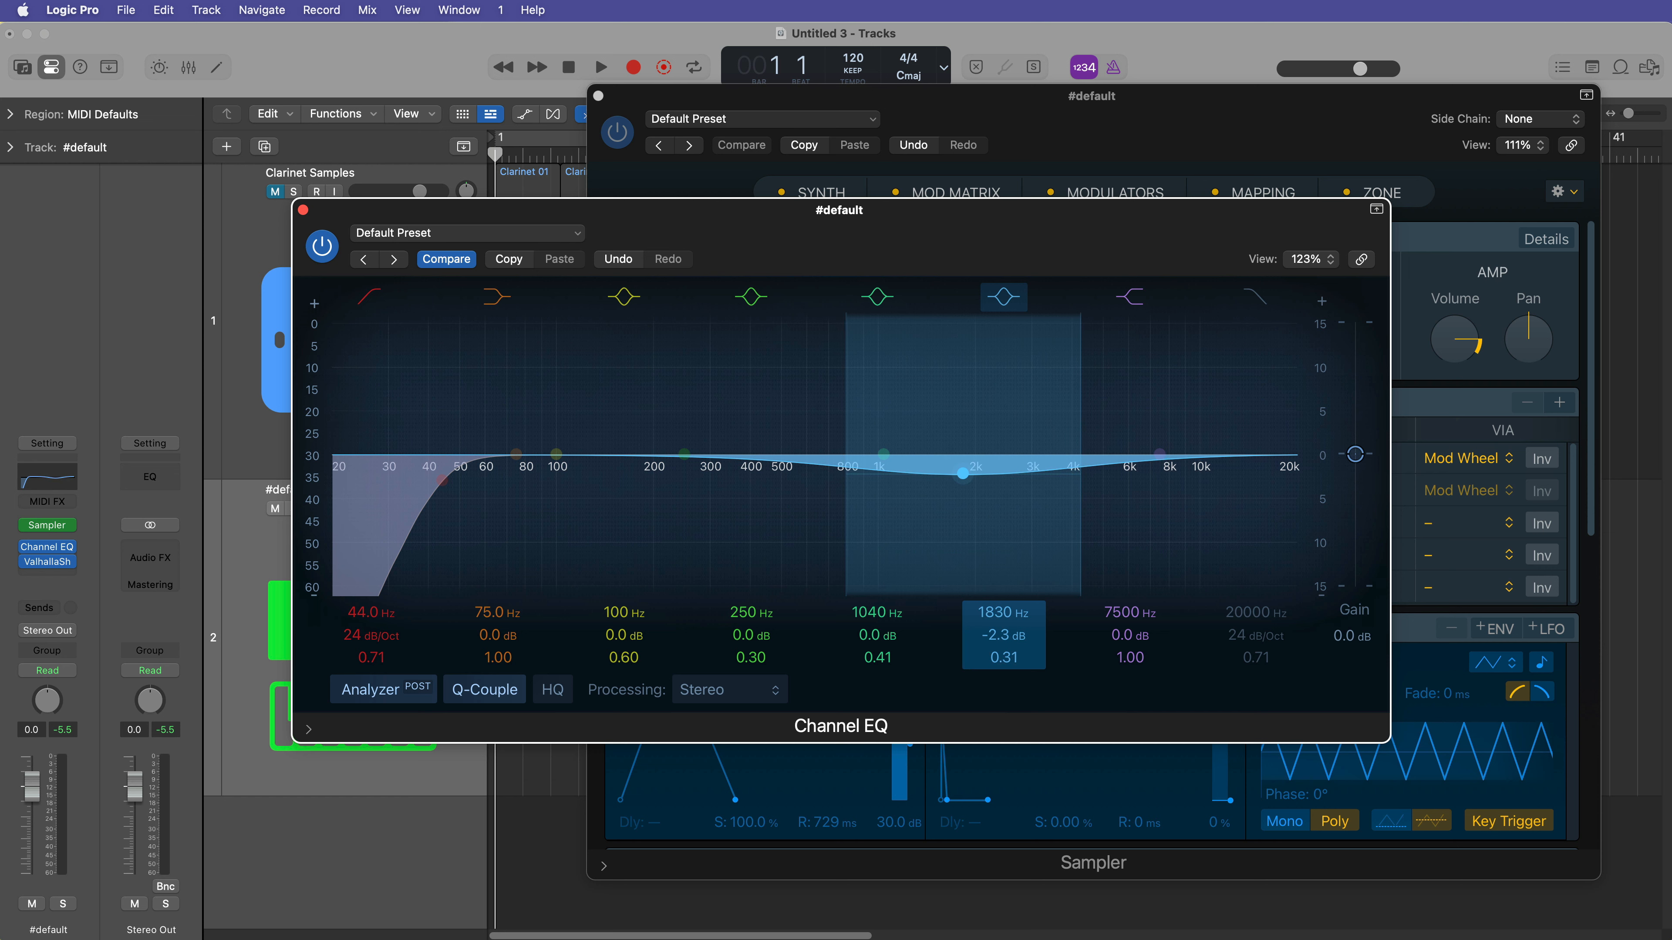
Boost the high shelf by 3.6 dB at 7650 Hz, fine-tune the low-cut frequency and close the Channel EQ
mouse_move(1158, 461)
mouse_down()
mouse_move(1176, 425)
mouse_move(1161, 449)
mouse_up()
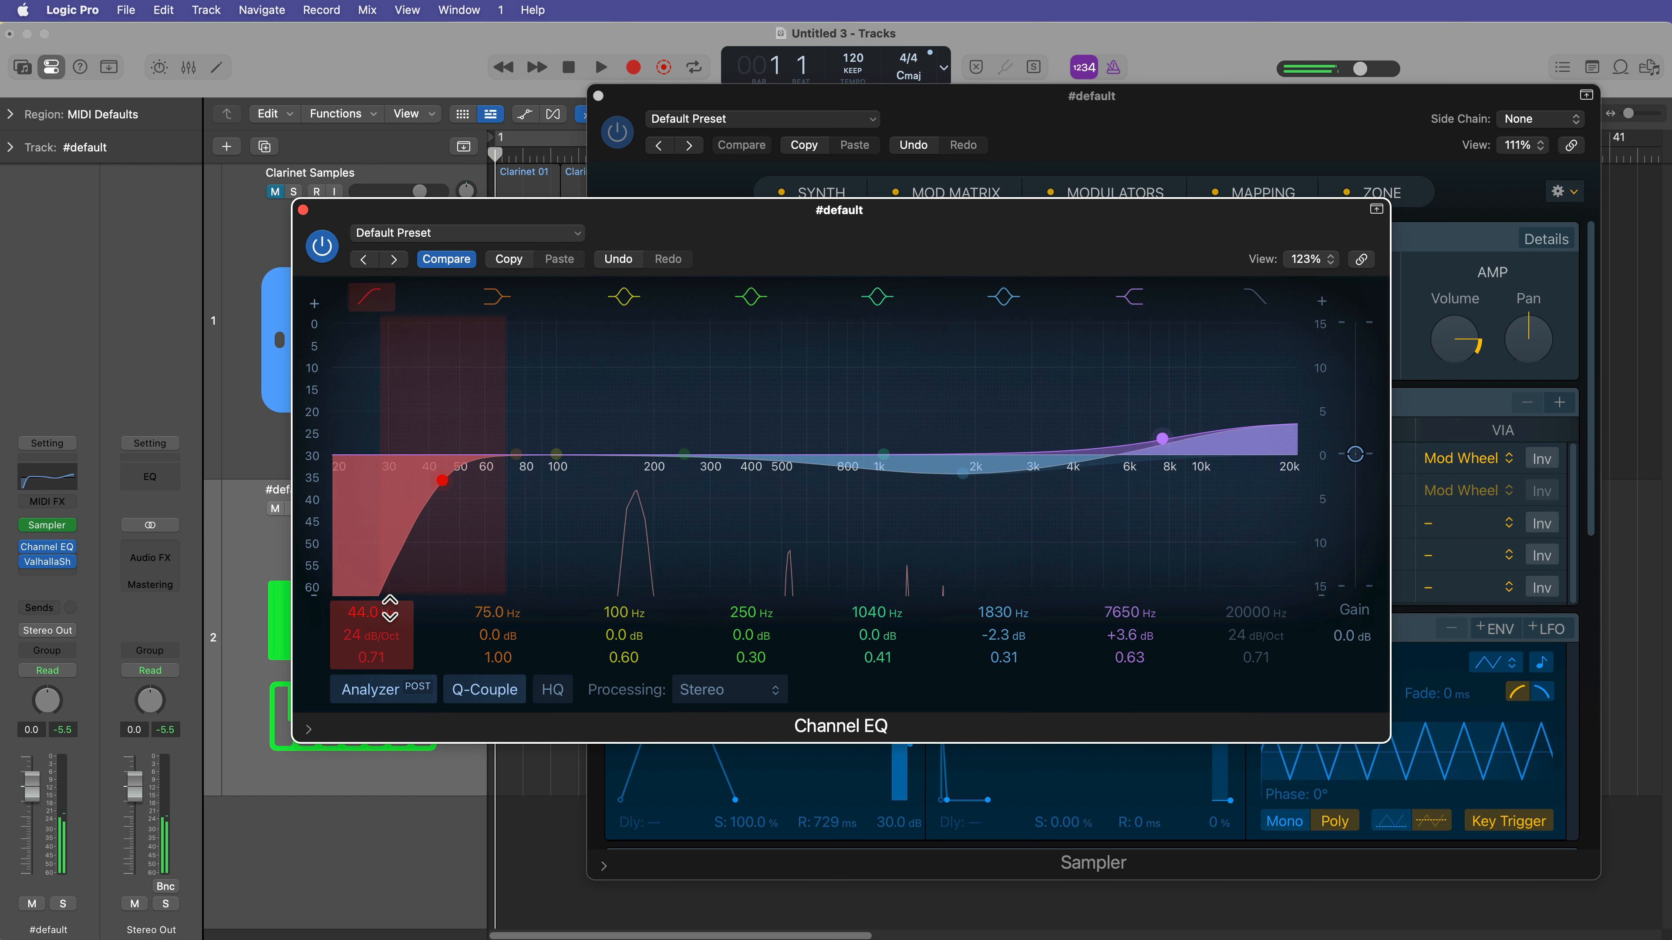
drag(377, 610, 380, 614)
key(super+w)
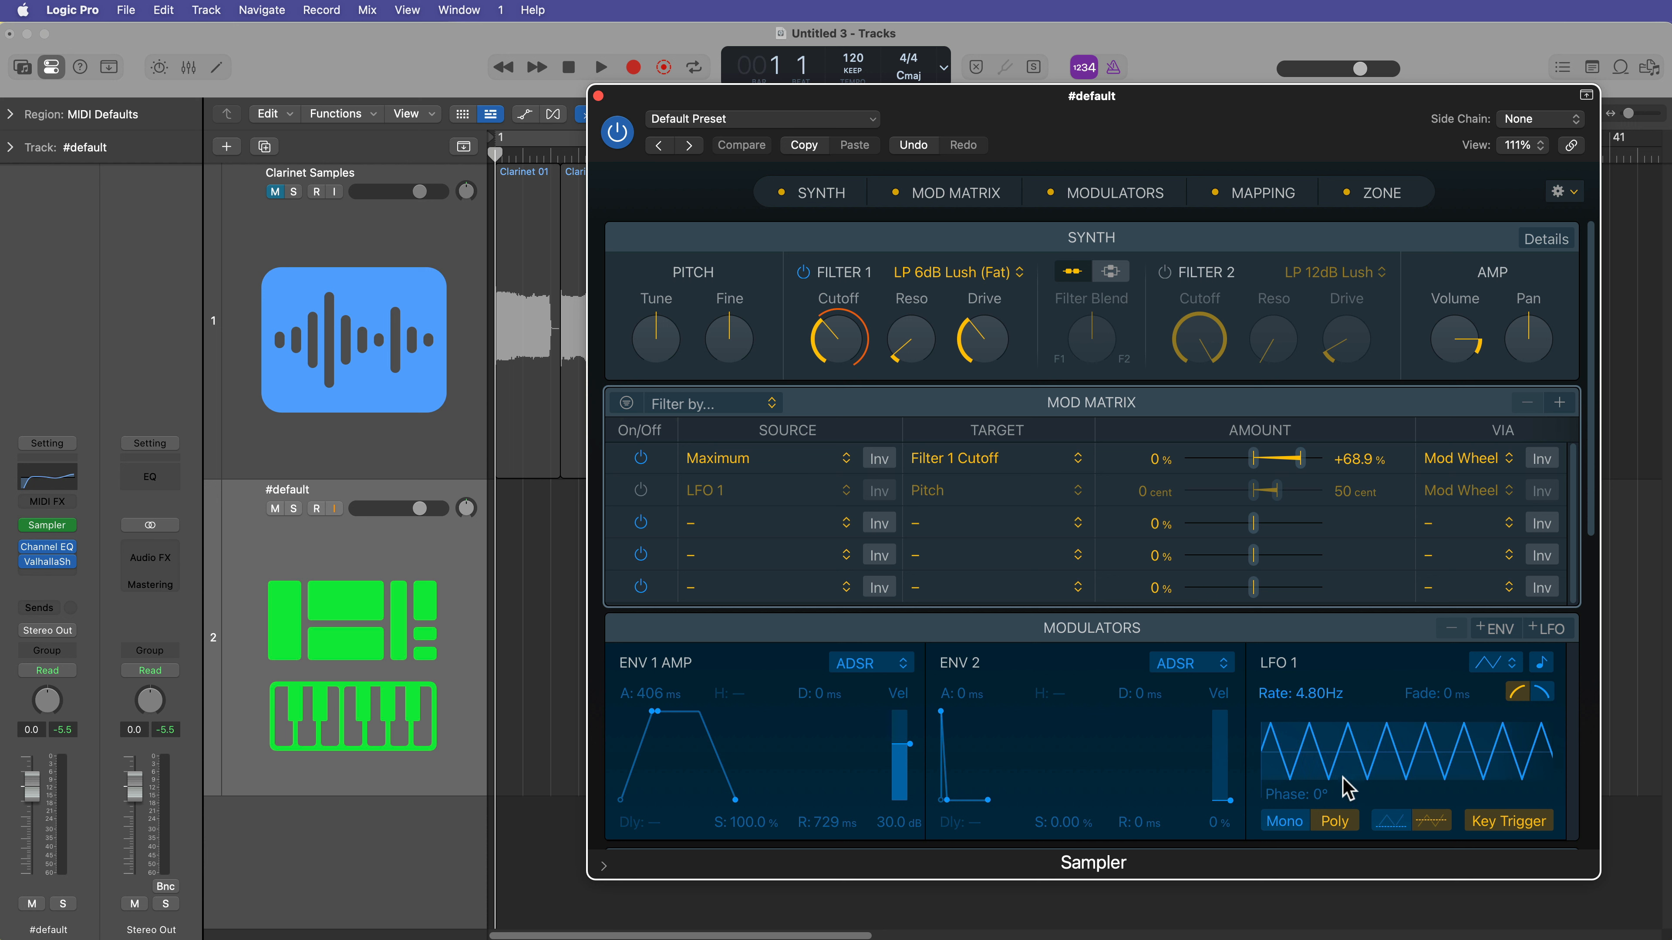
Turn the LFO 1 routing back on, target it to Filter 1 Resonance and set its via source to None
click(641, 490)
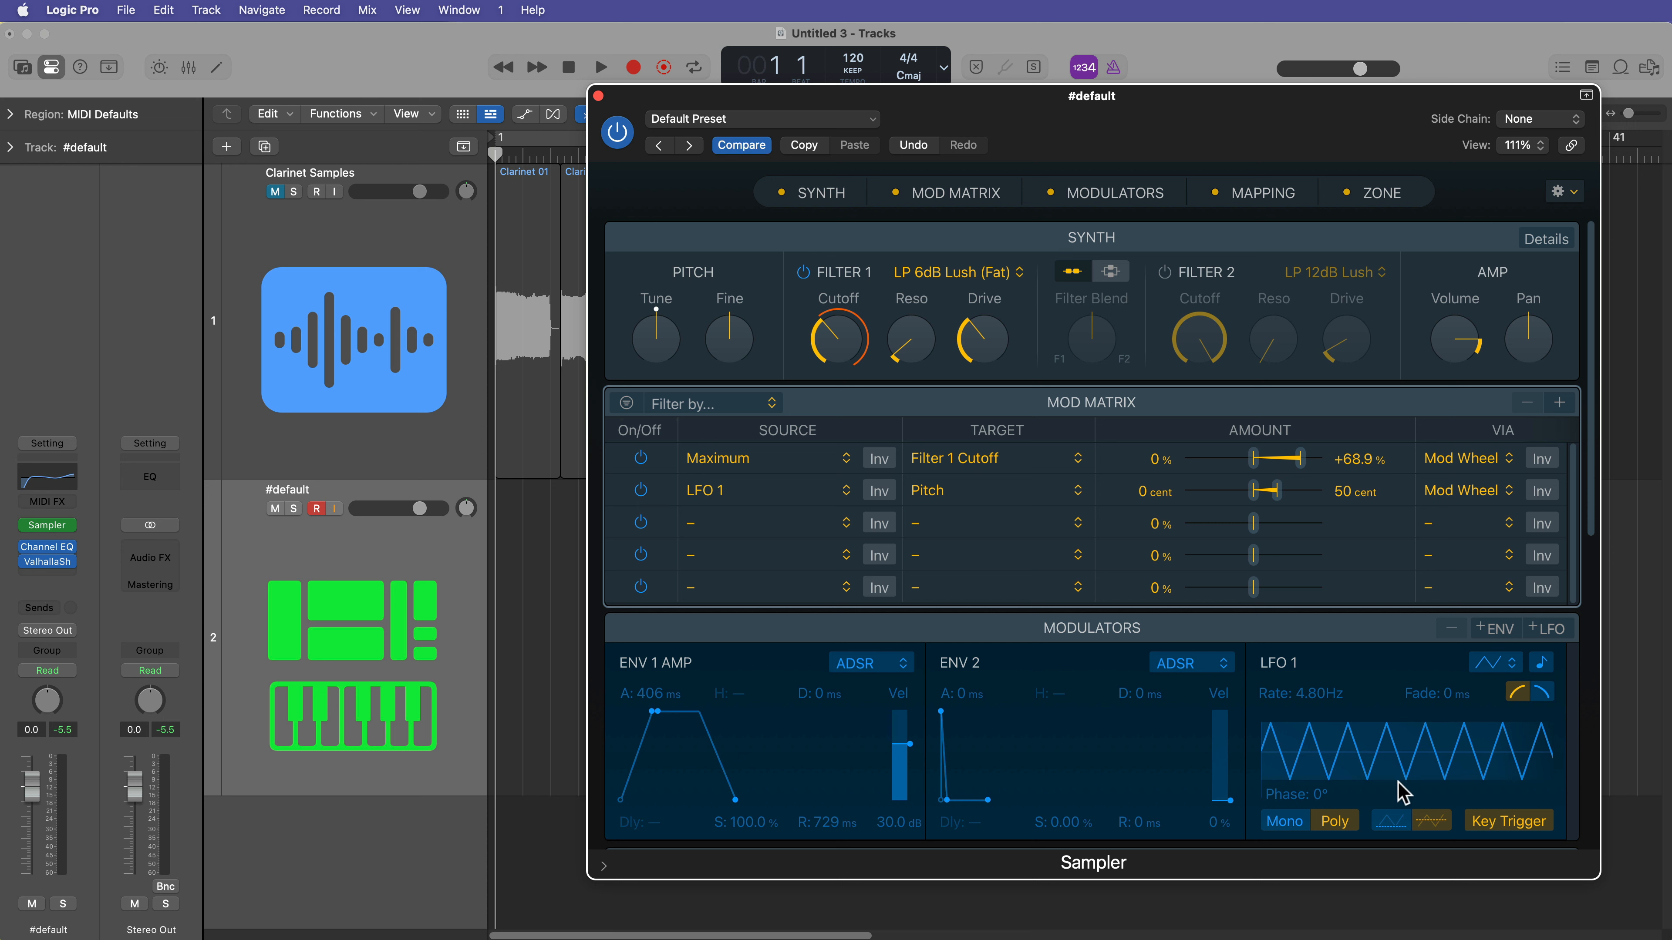
click(769, 494)
click(767, 495)
mouse_move(922, 364)
click(981, 491)
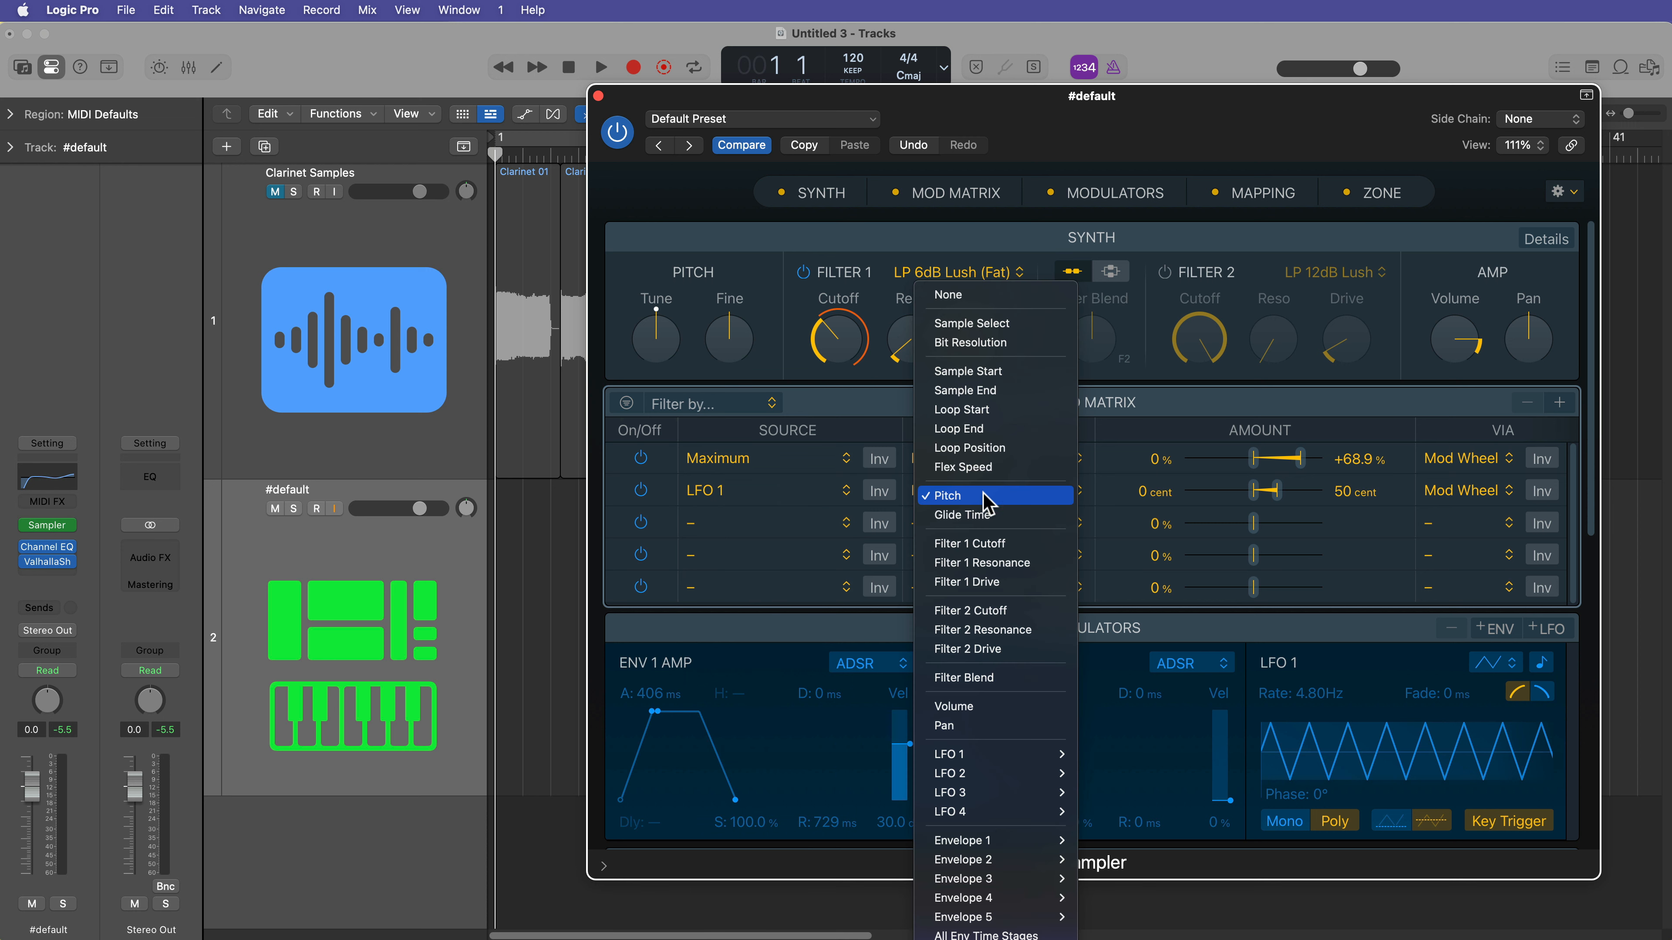
click(1020, 564)
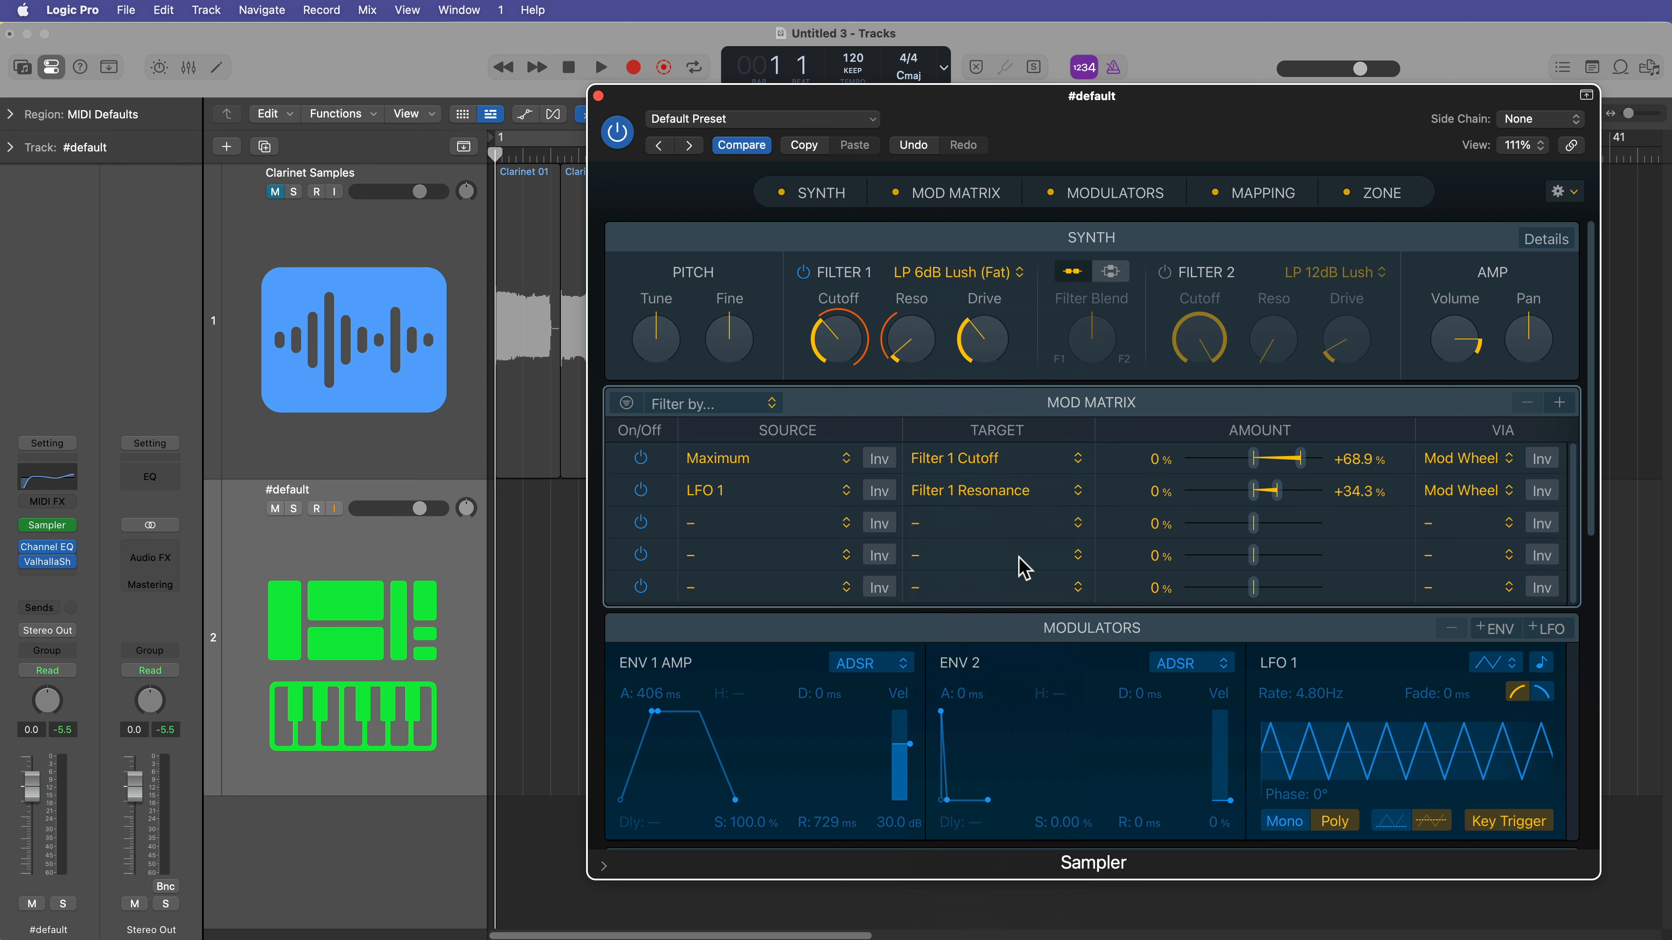
click(1481, 493)
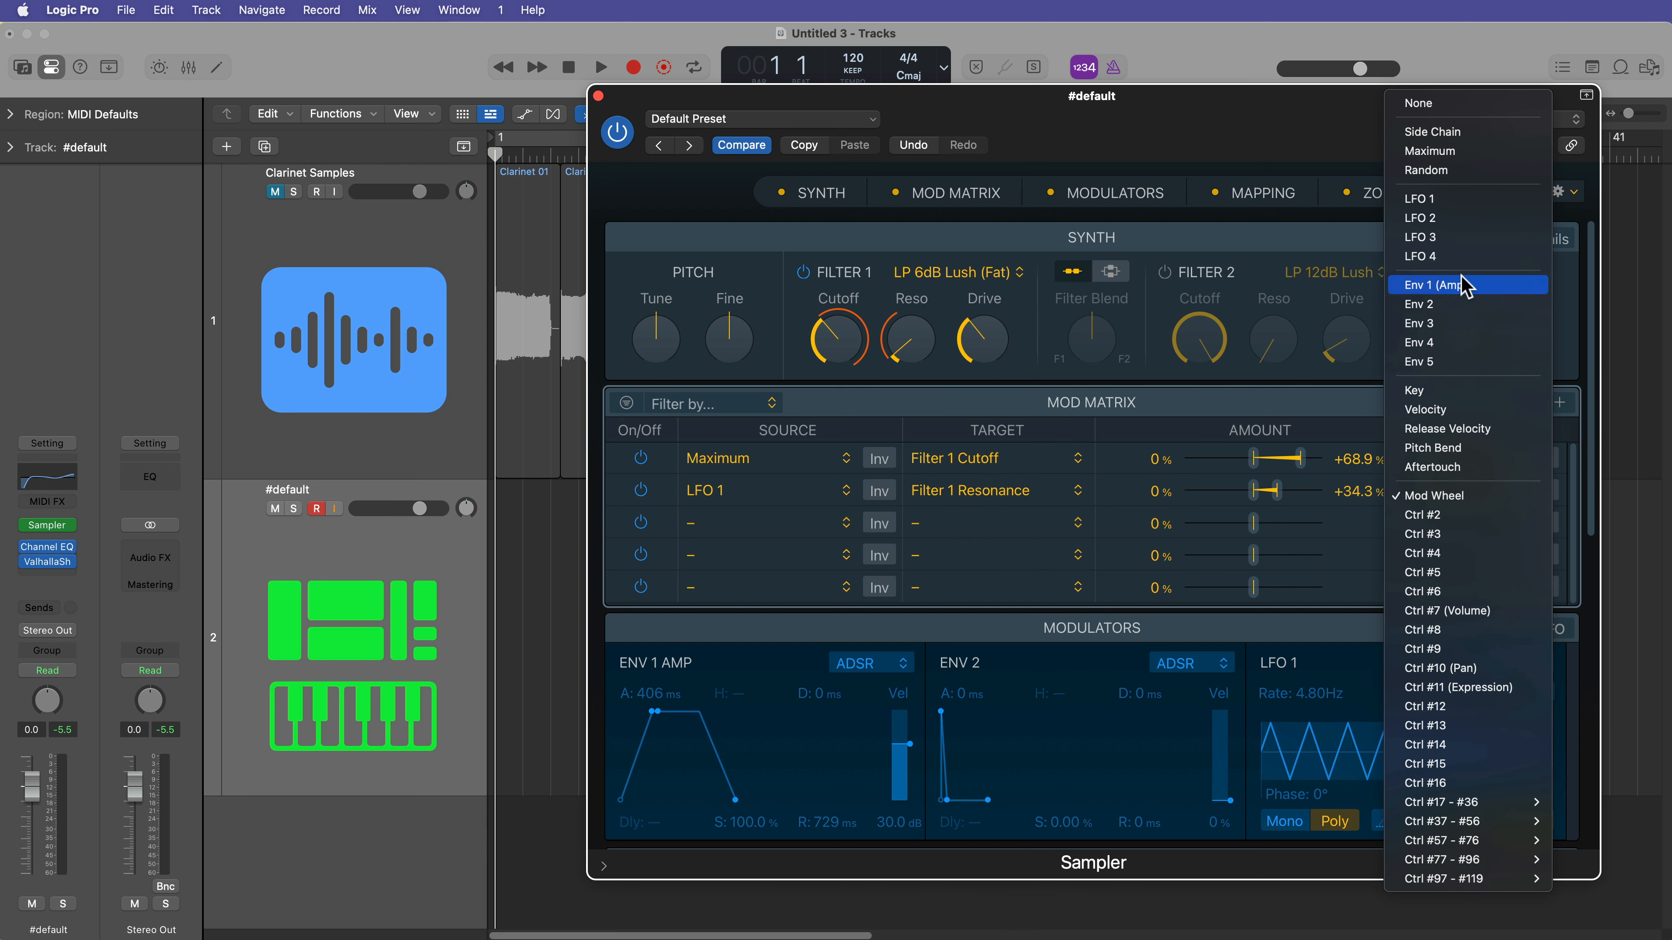
click(1448, 104)
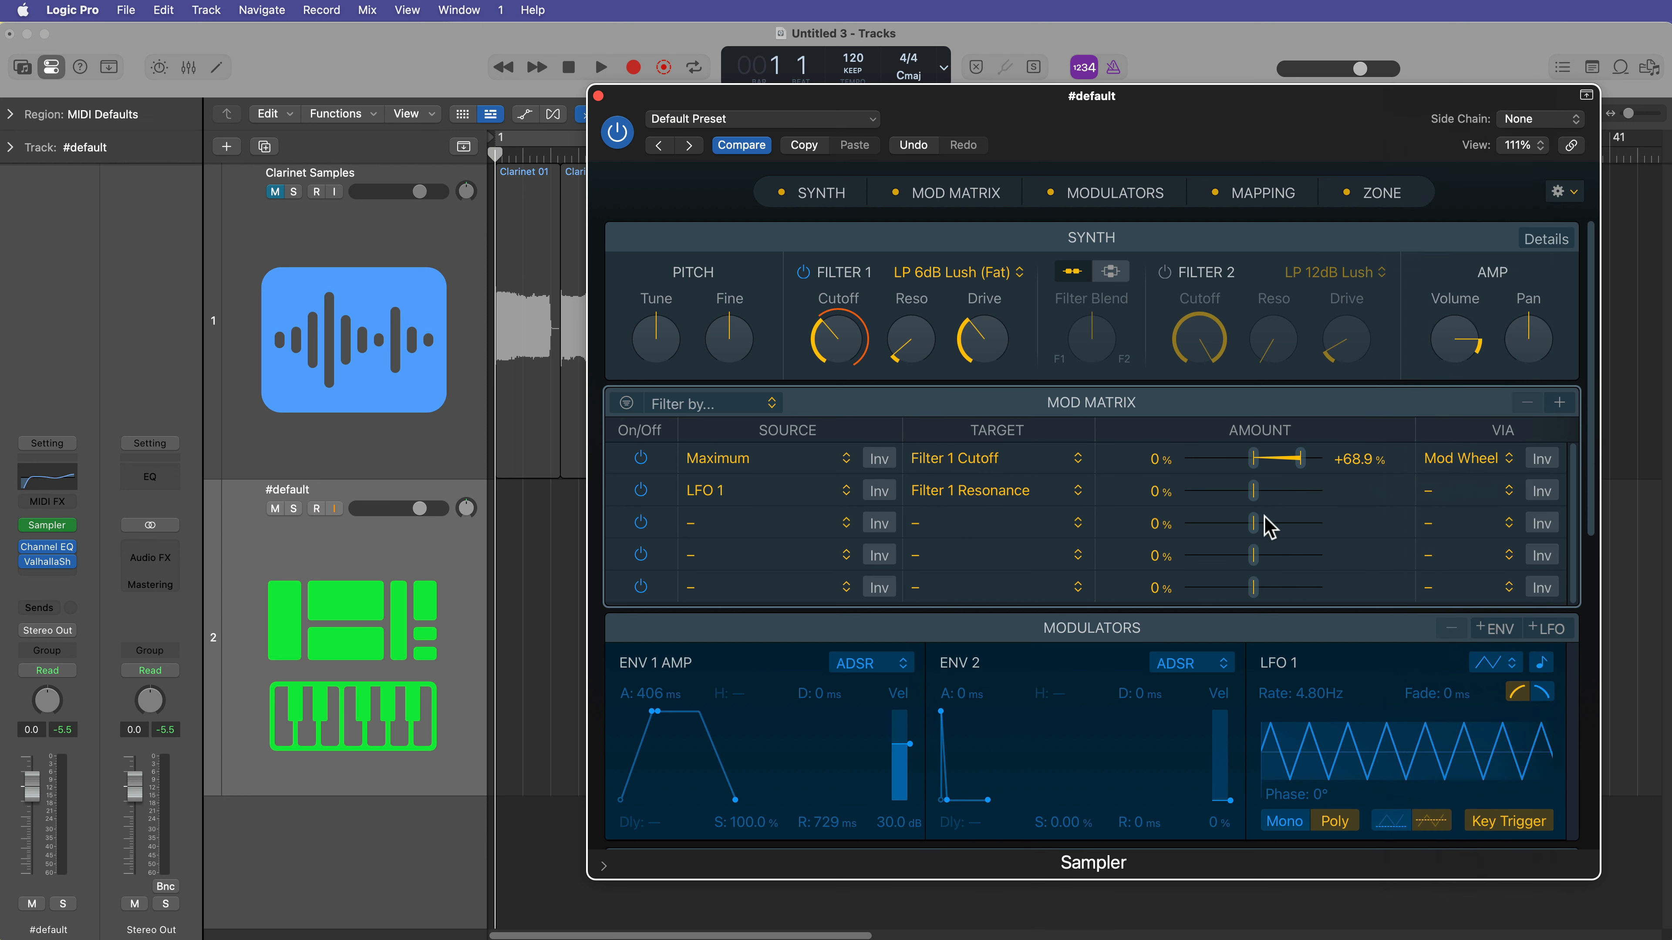
Raise the LFO 1 to Filter 1 Resonance amount to +49.5% and the Filter 1 resonance to 34.2%
drag(1255, 491, 1263, 492)
drag(1257, 490, 1287, 494)
drag(916, 337, 931, 278)
drag(1282, 494, 1288, 494)
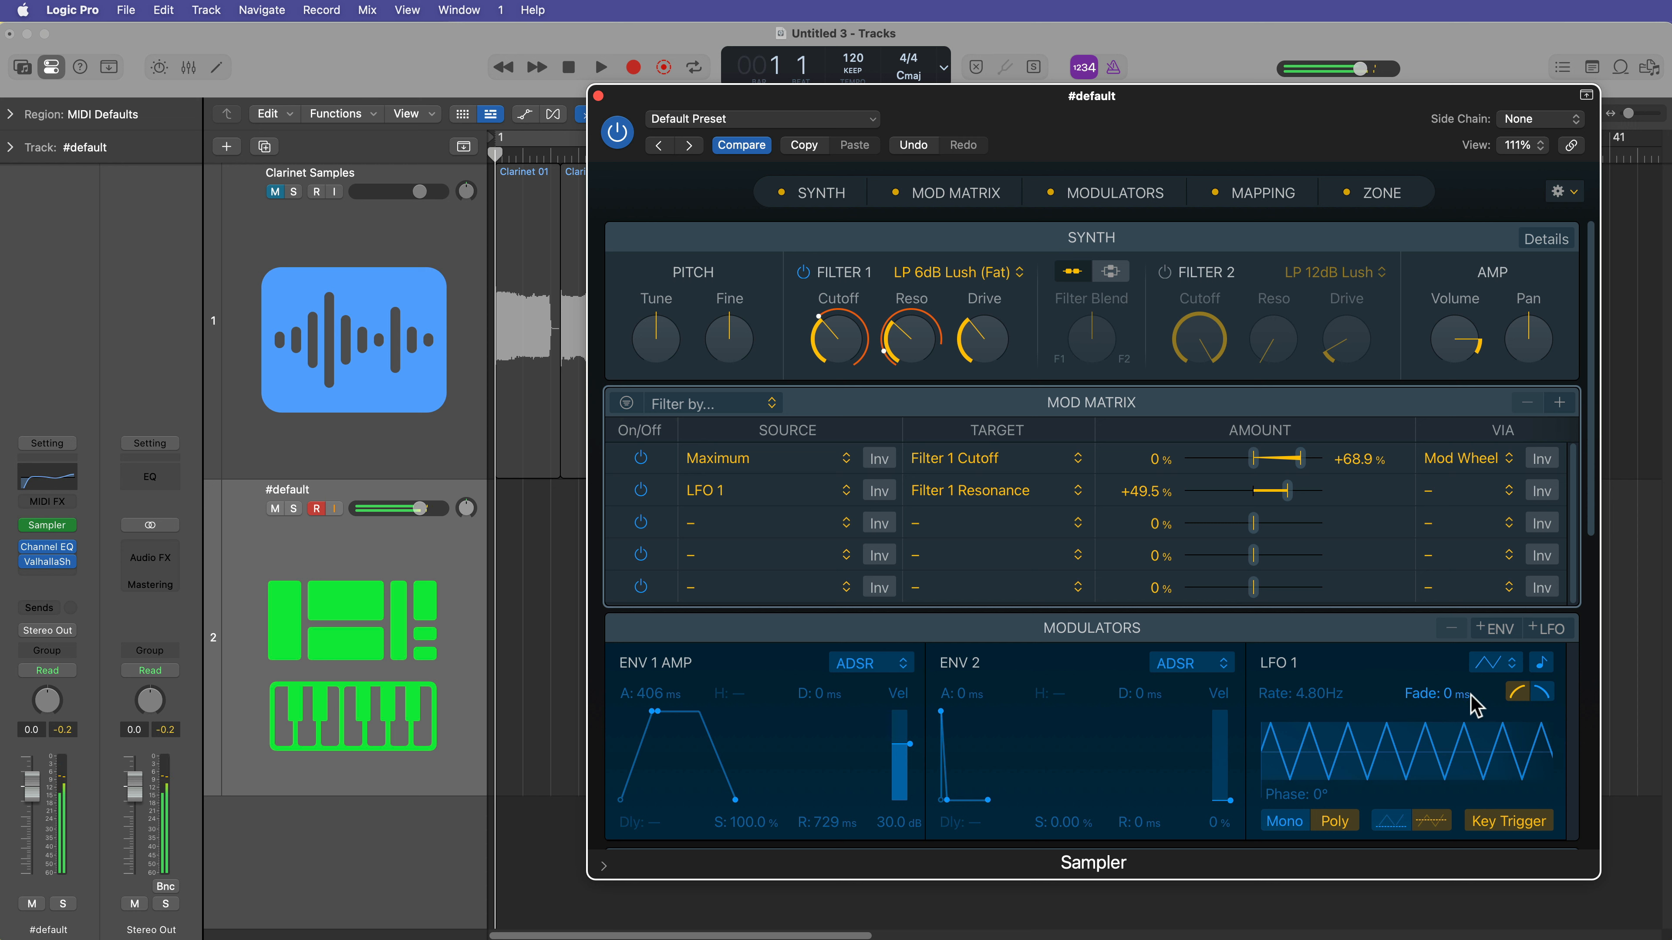
Try the Sine and Saw waveforms for LFO 1
click(1511, 678)
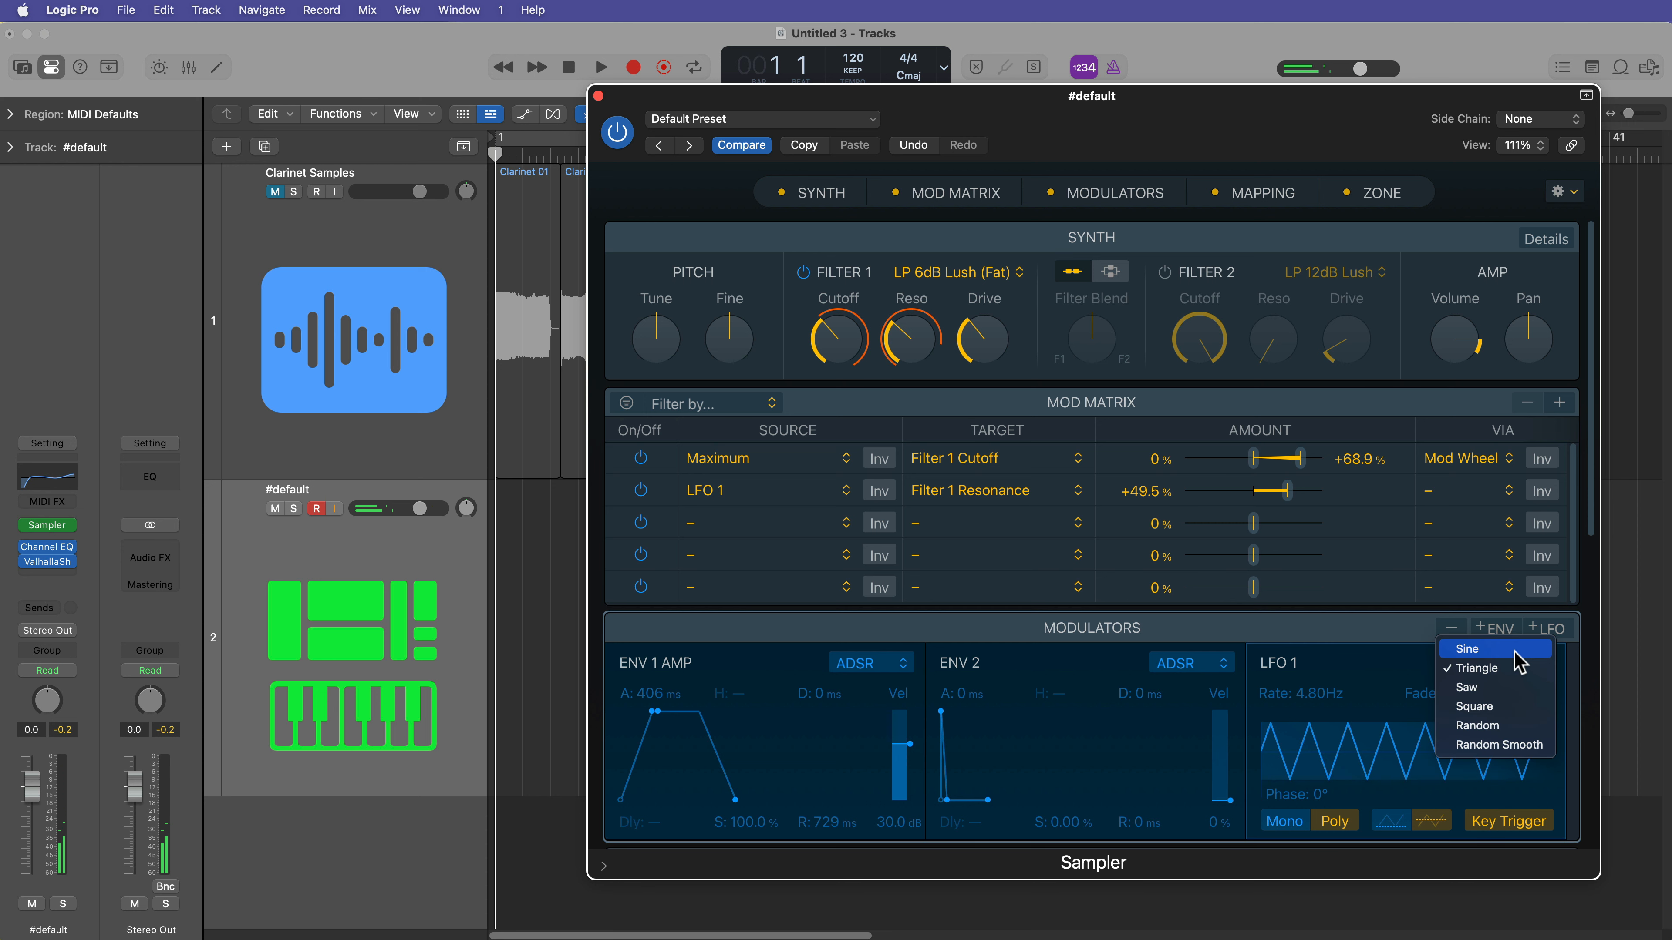
click(1513, 649)
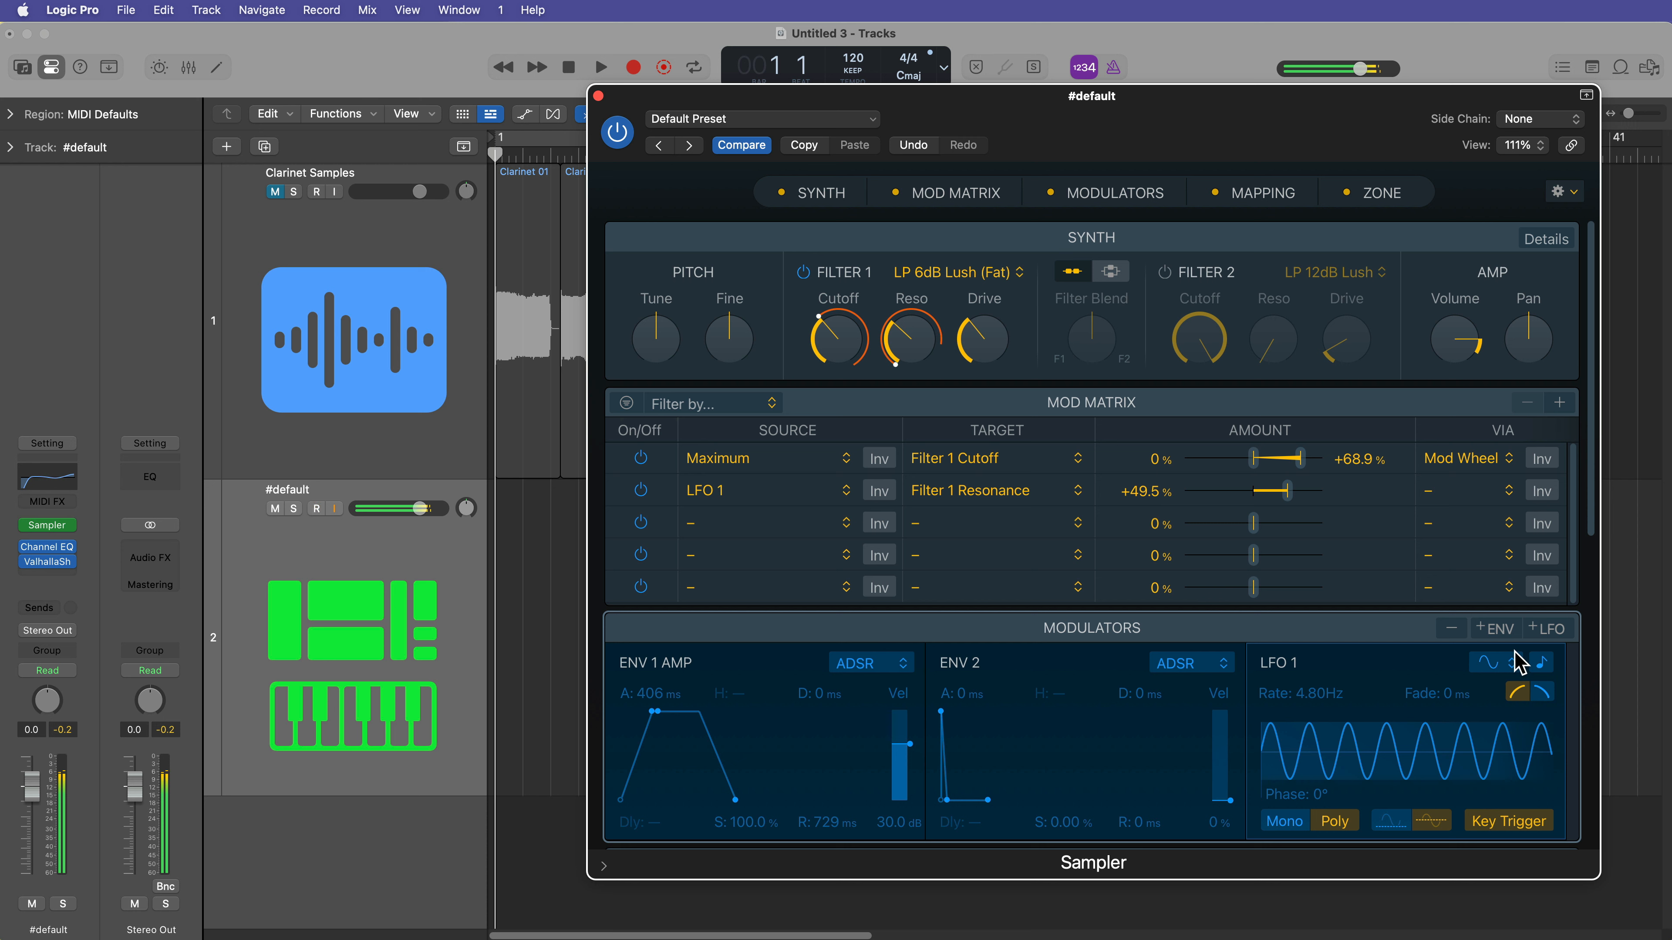
click(1514, 662)
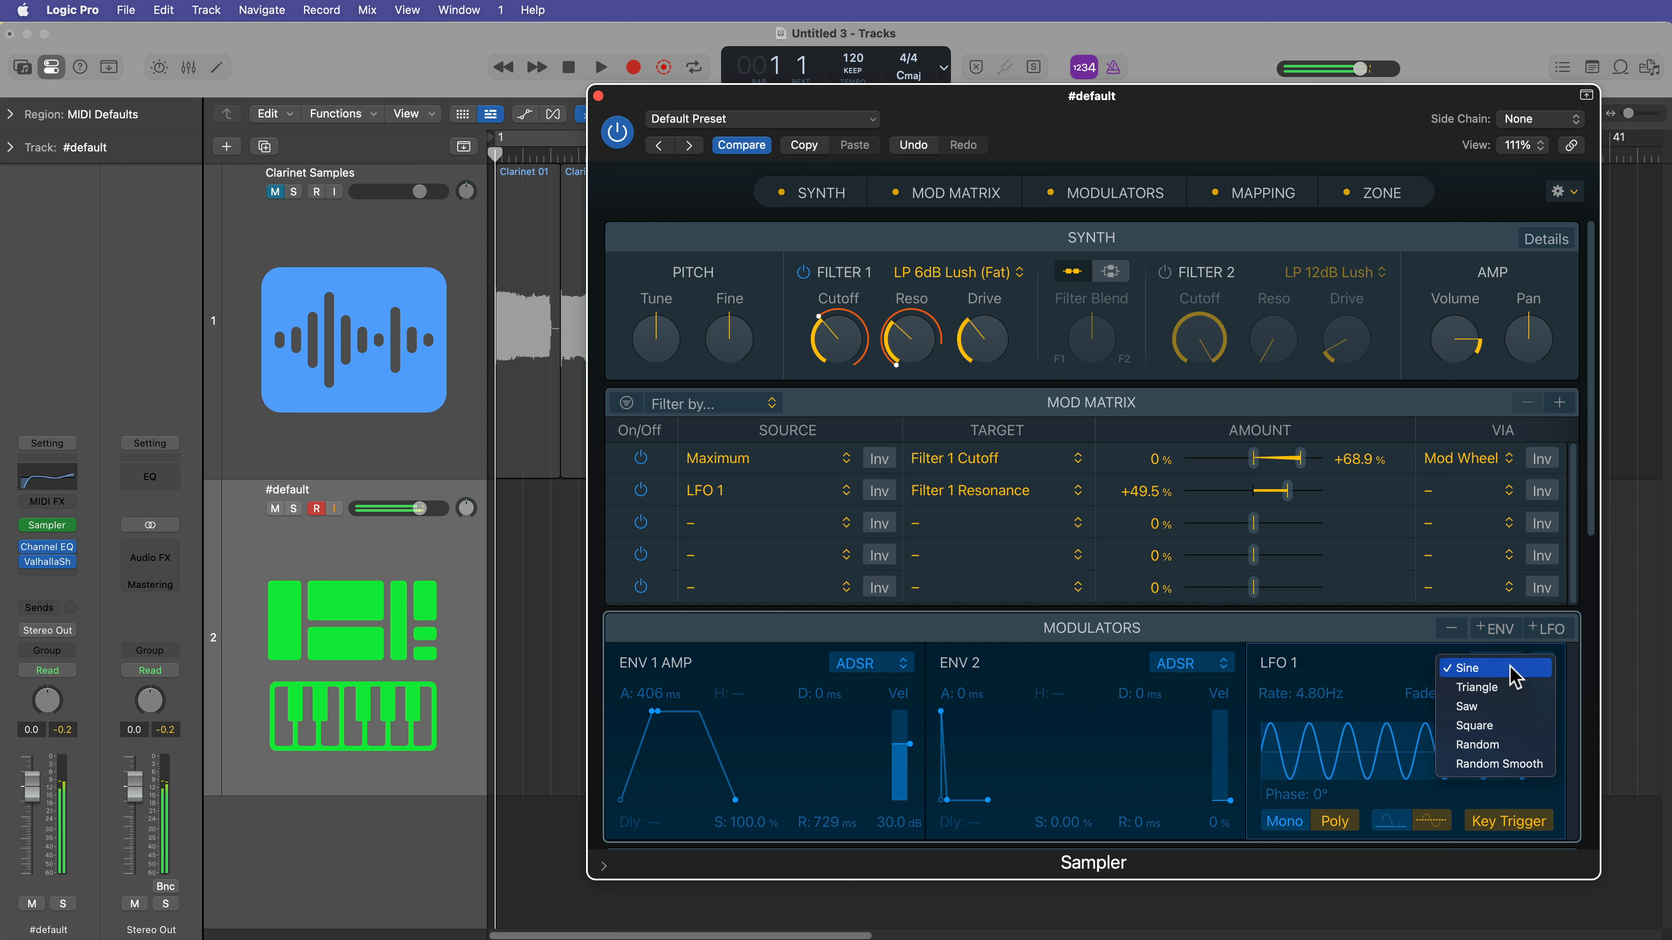
click(1503, 709)
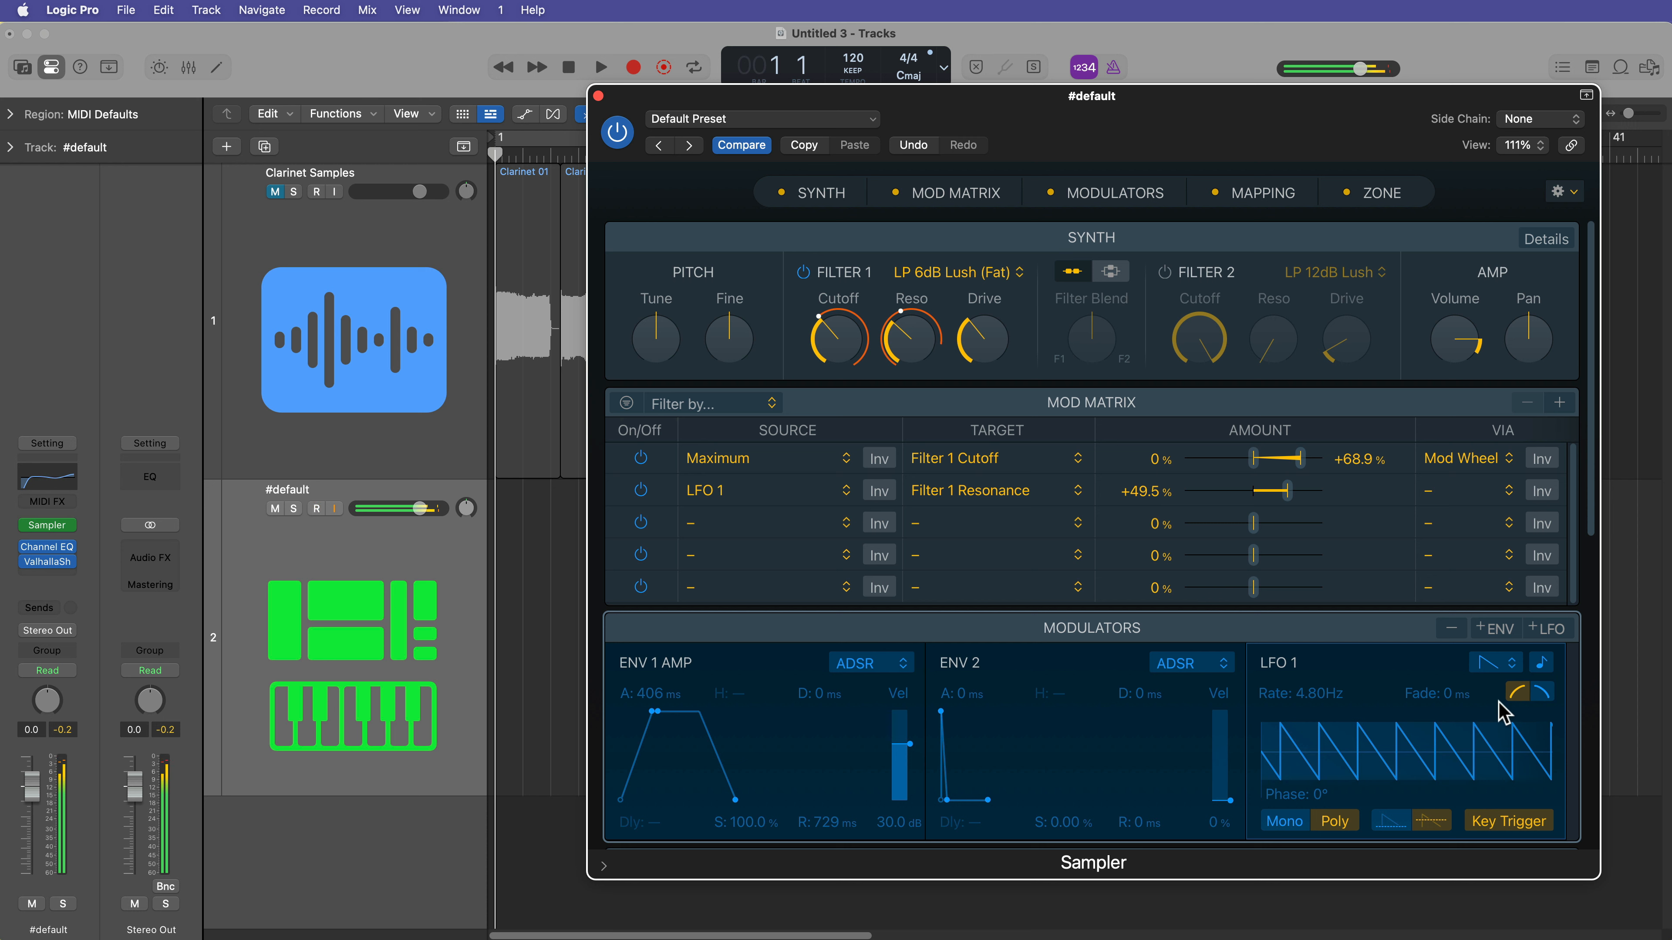
mouse_move(896, 327)
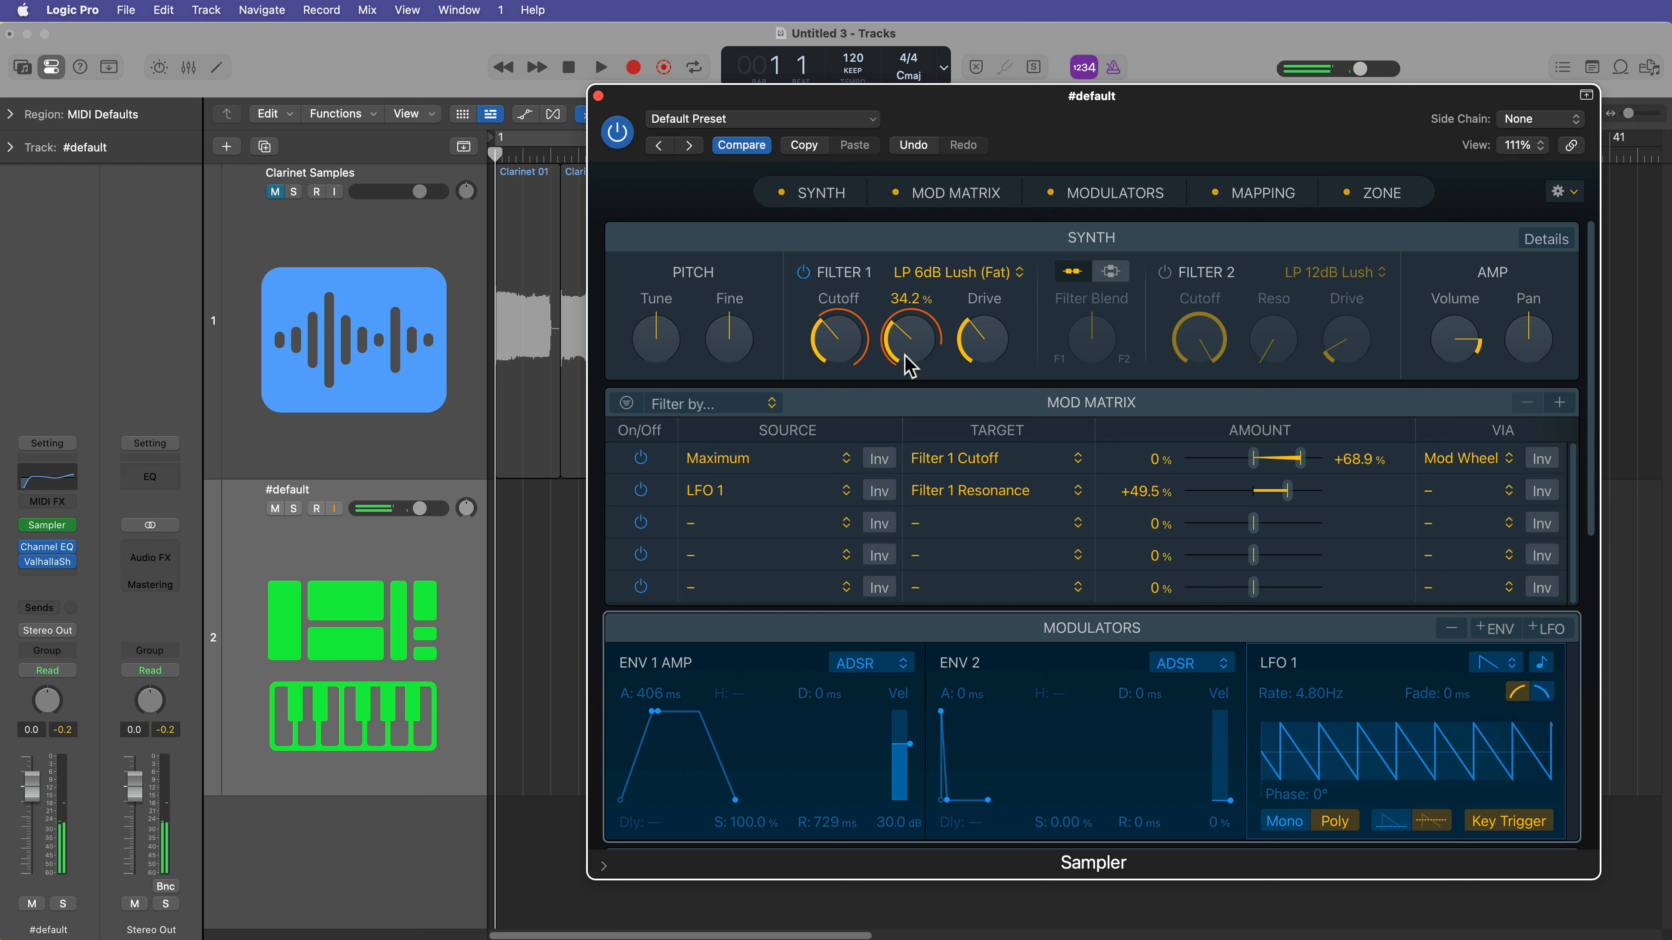
Set the LFO 1 waveform to Random Smooth and its rate to 13.8 Hz
click(1503, 660)
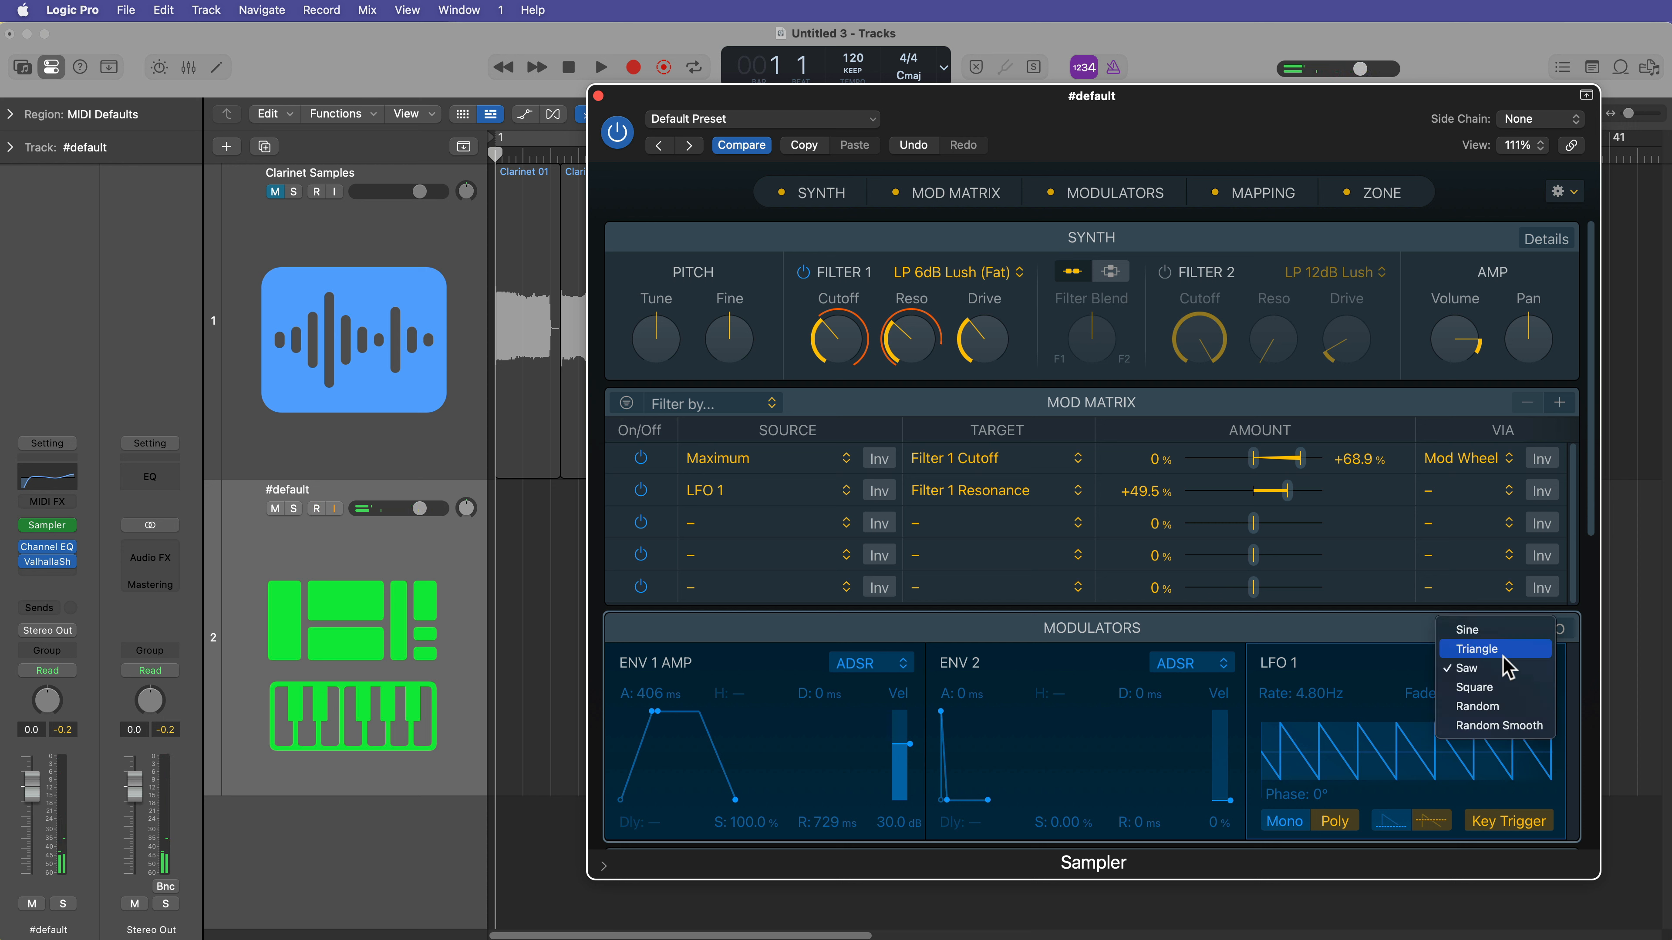
click(1502, 725)
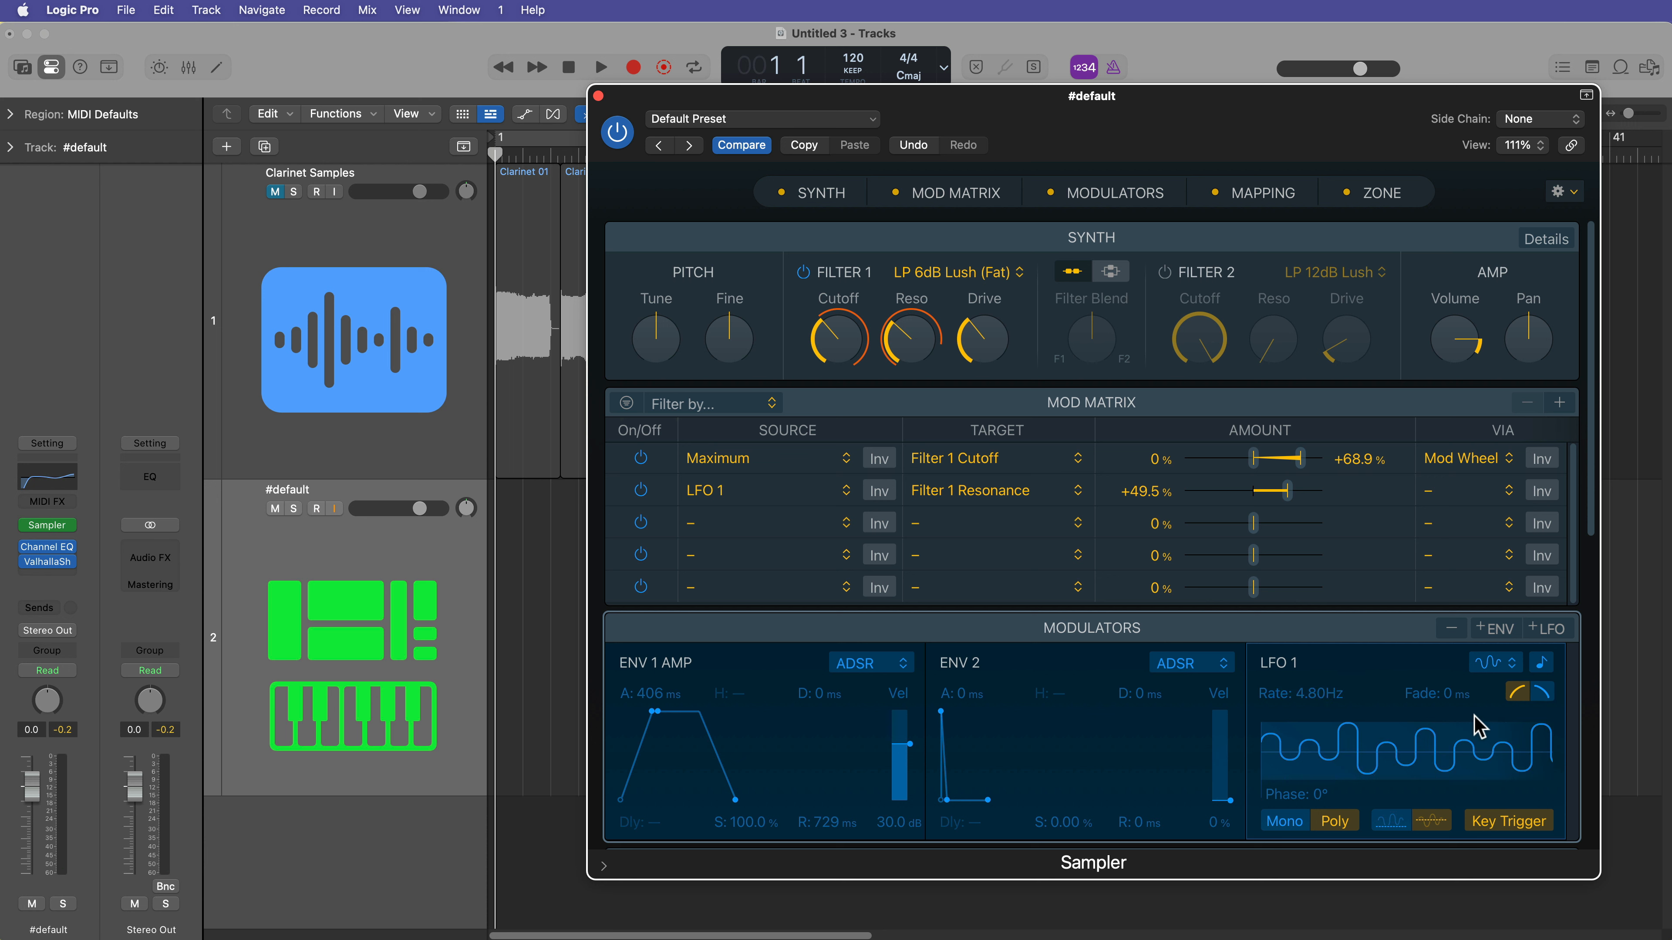
drag(1324, 695, 1324, 642)
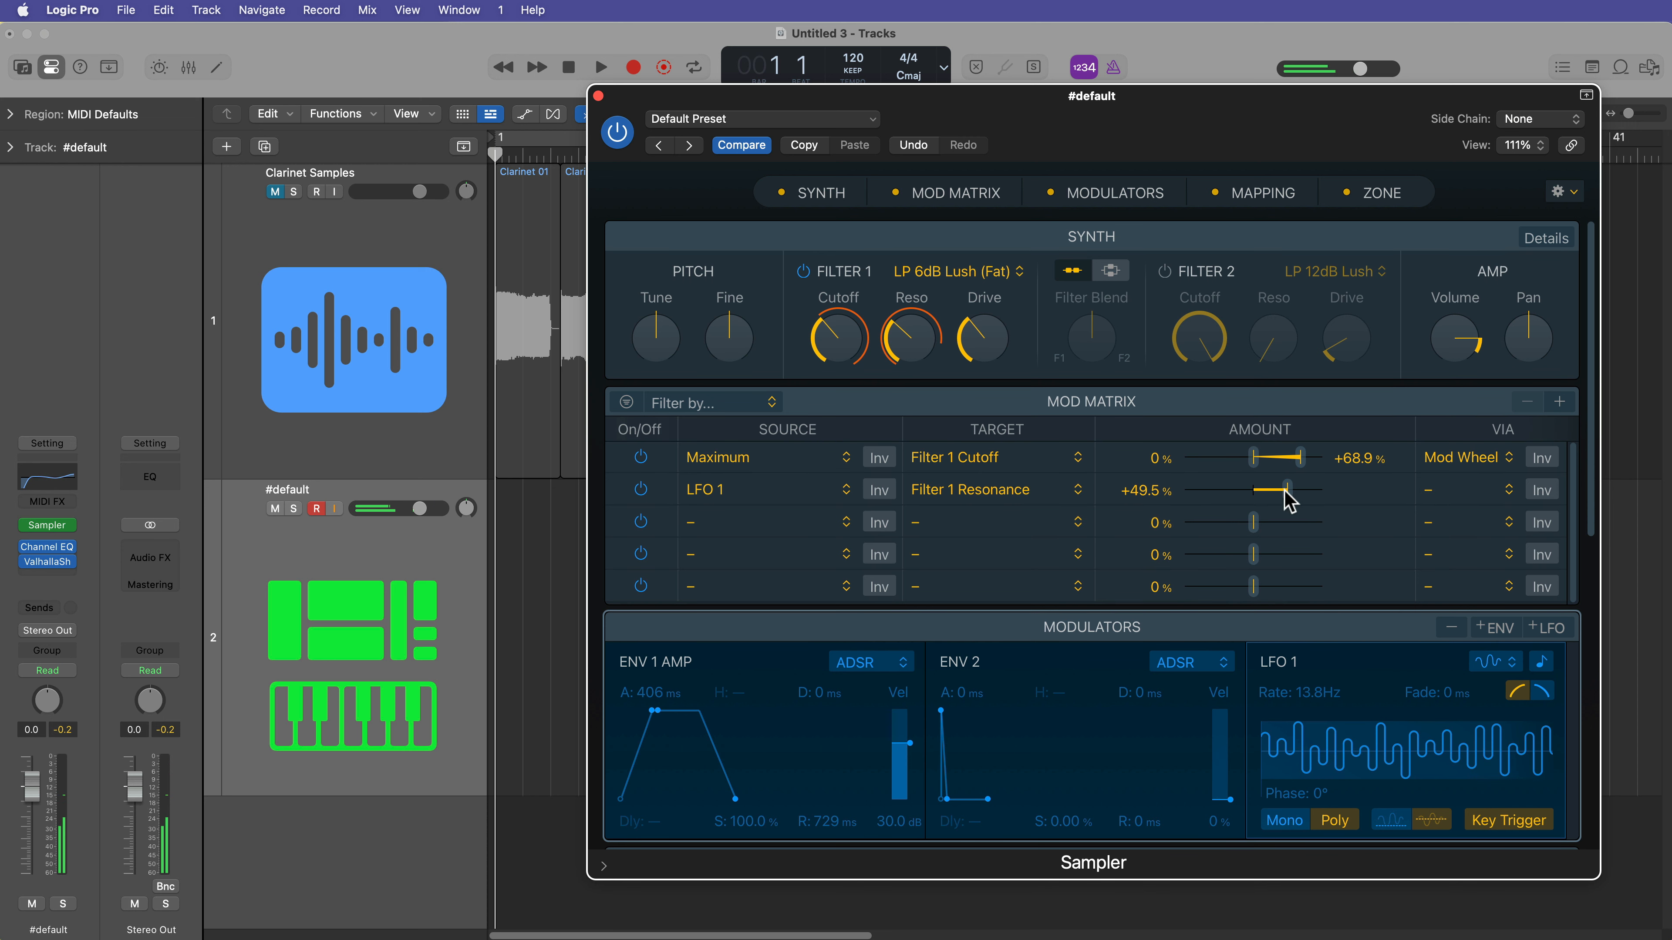
Reduce the LFO 1 to Filter 1 Resonance amount to +5.4% and lower the Filter 1 resonance
drag(1289, 490, 1255, 498)
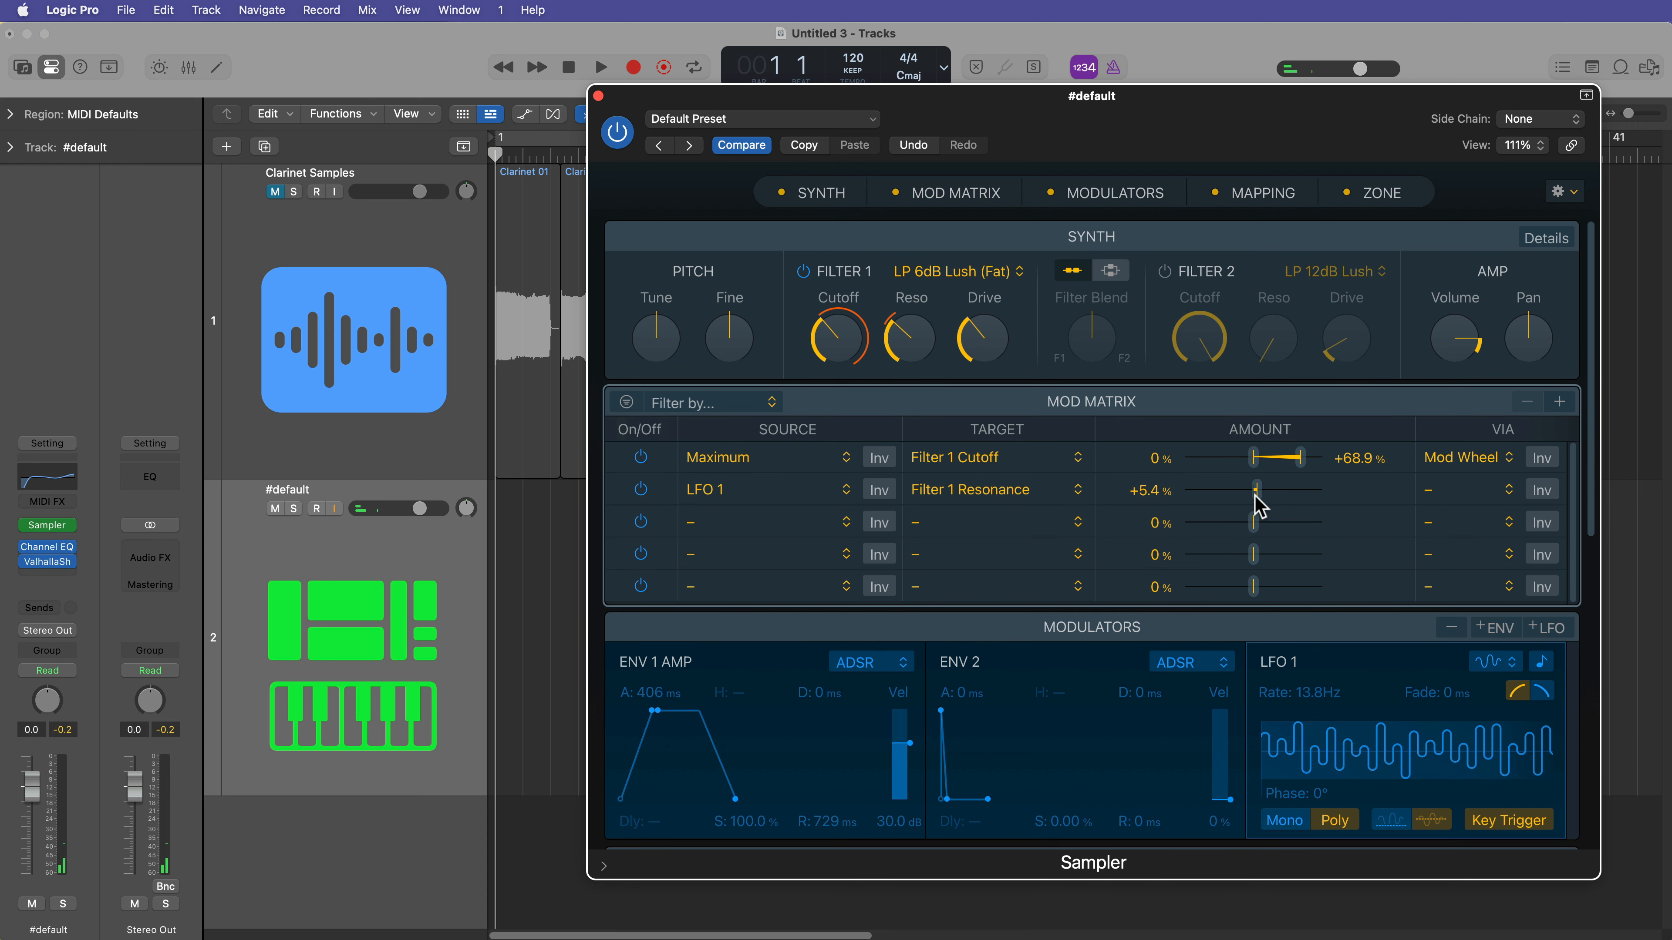
drag(908, 339, 902, 395)
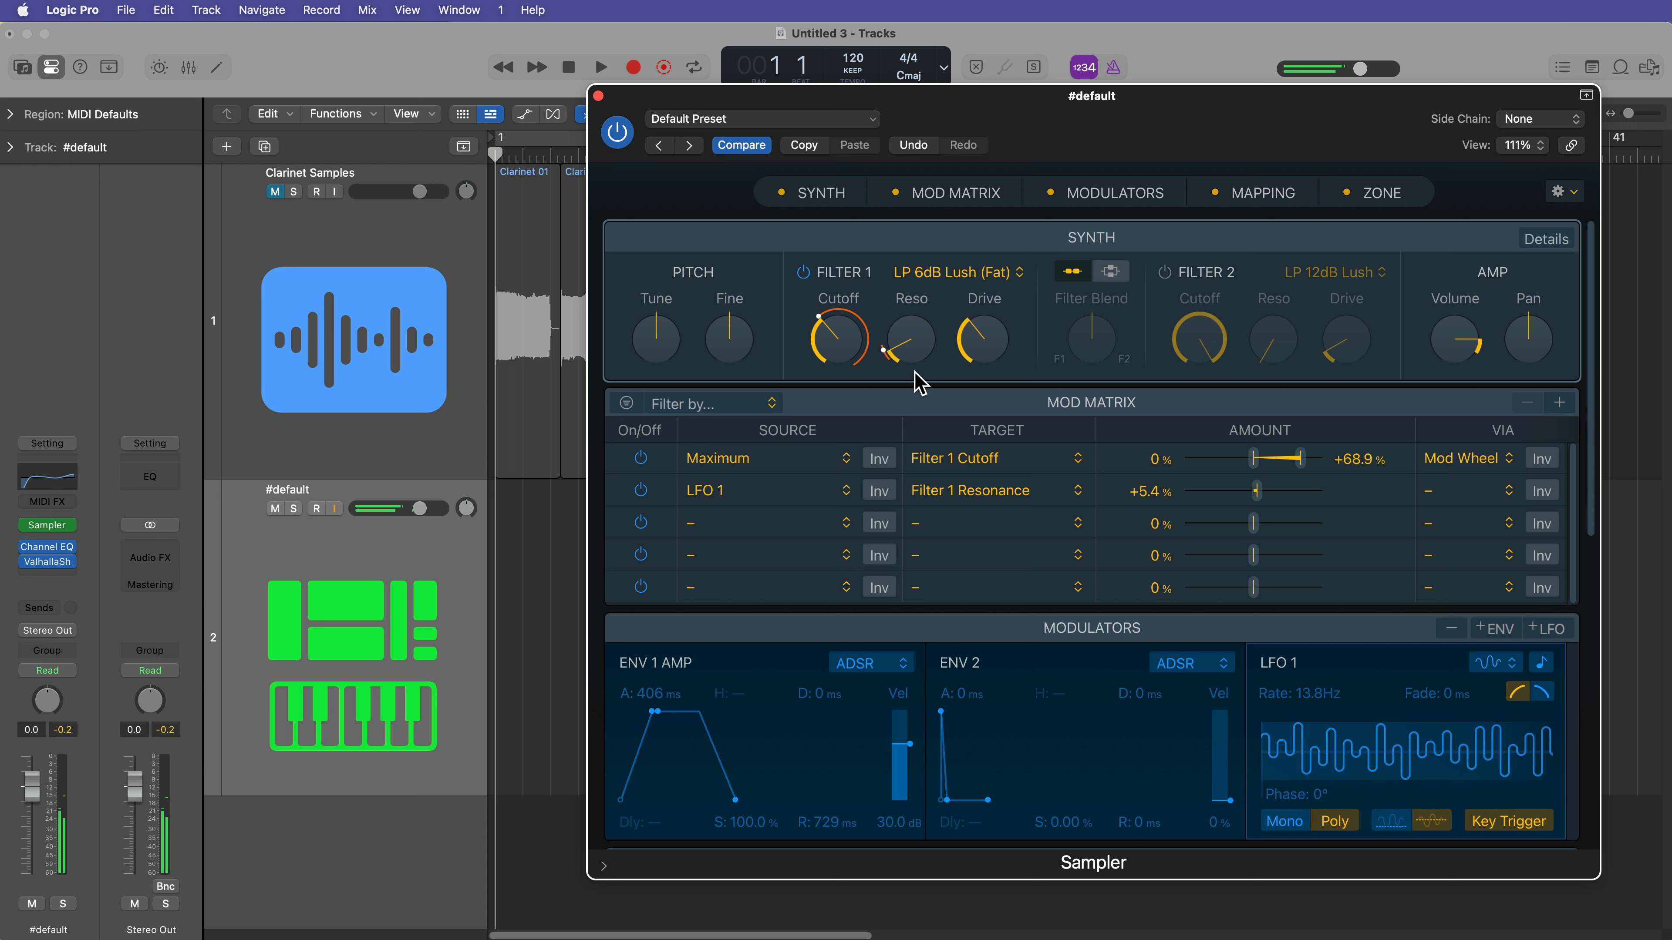
mouse_move(837, 328)
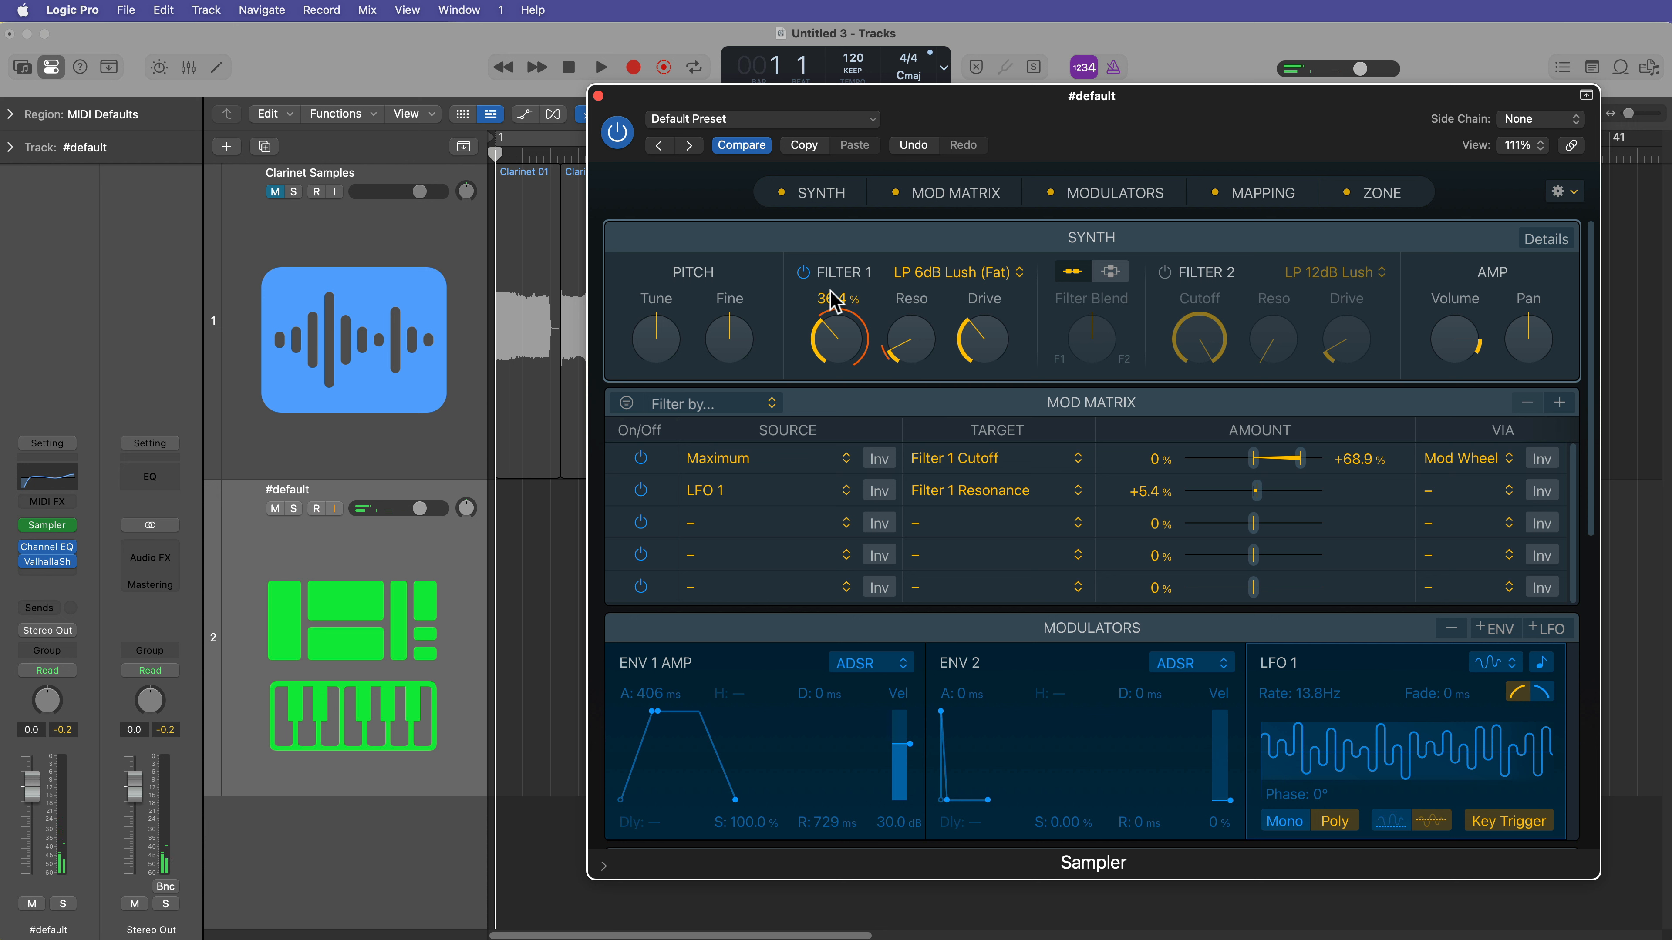
Assign LFO 2 as the source in the third mod matrix row, with a Random Smooth waveform and a 5.45 Hz rate
click(750, 527)
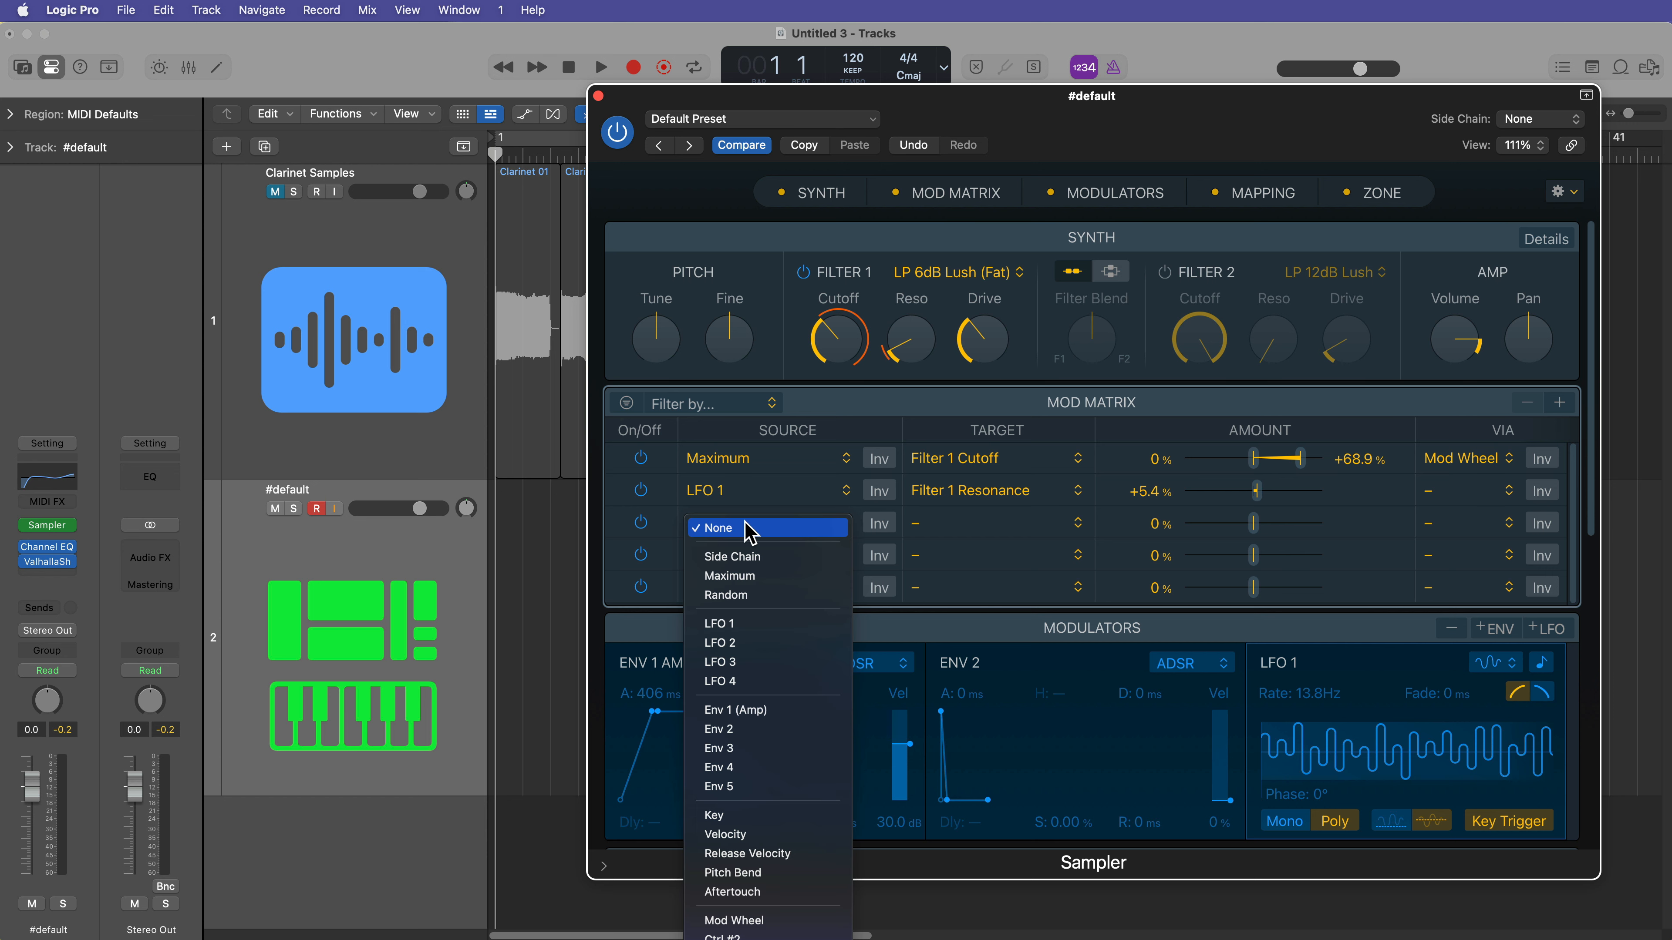
click(752, 644)
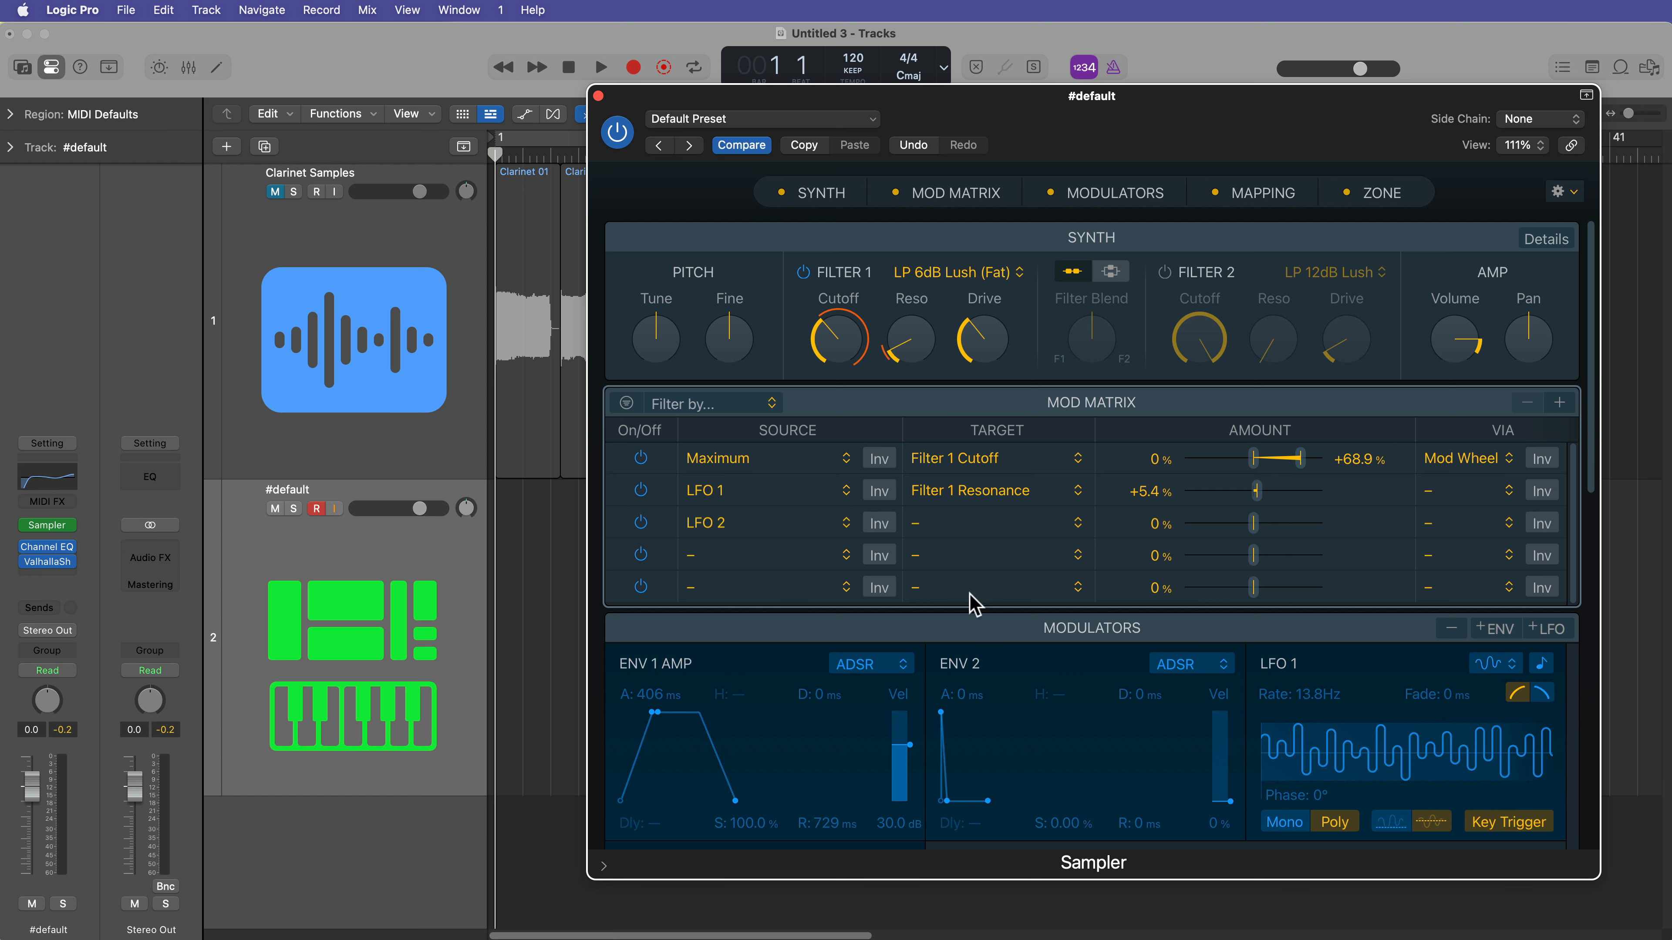
scroll(1194, 688, down, 3)
scroll(1194, 688, down, 1)
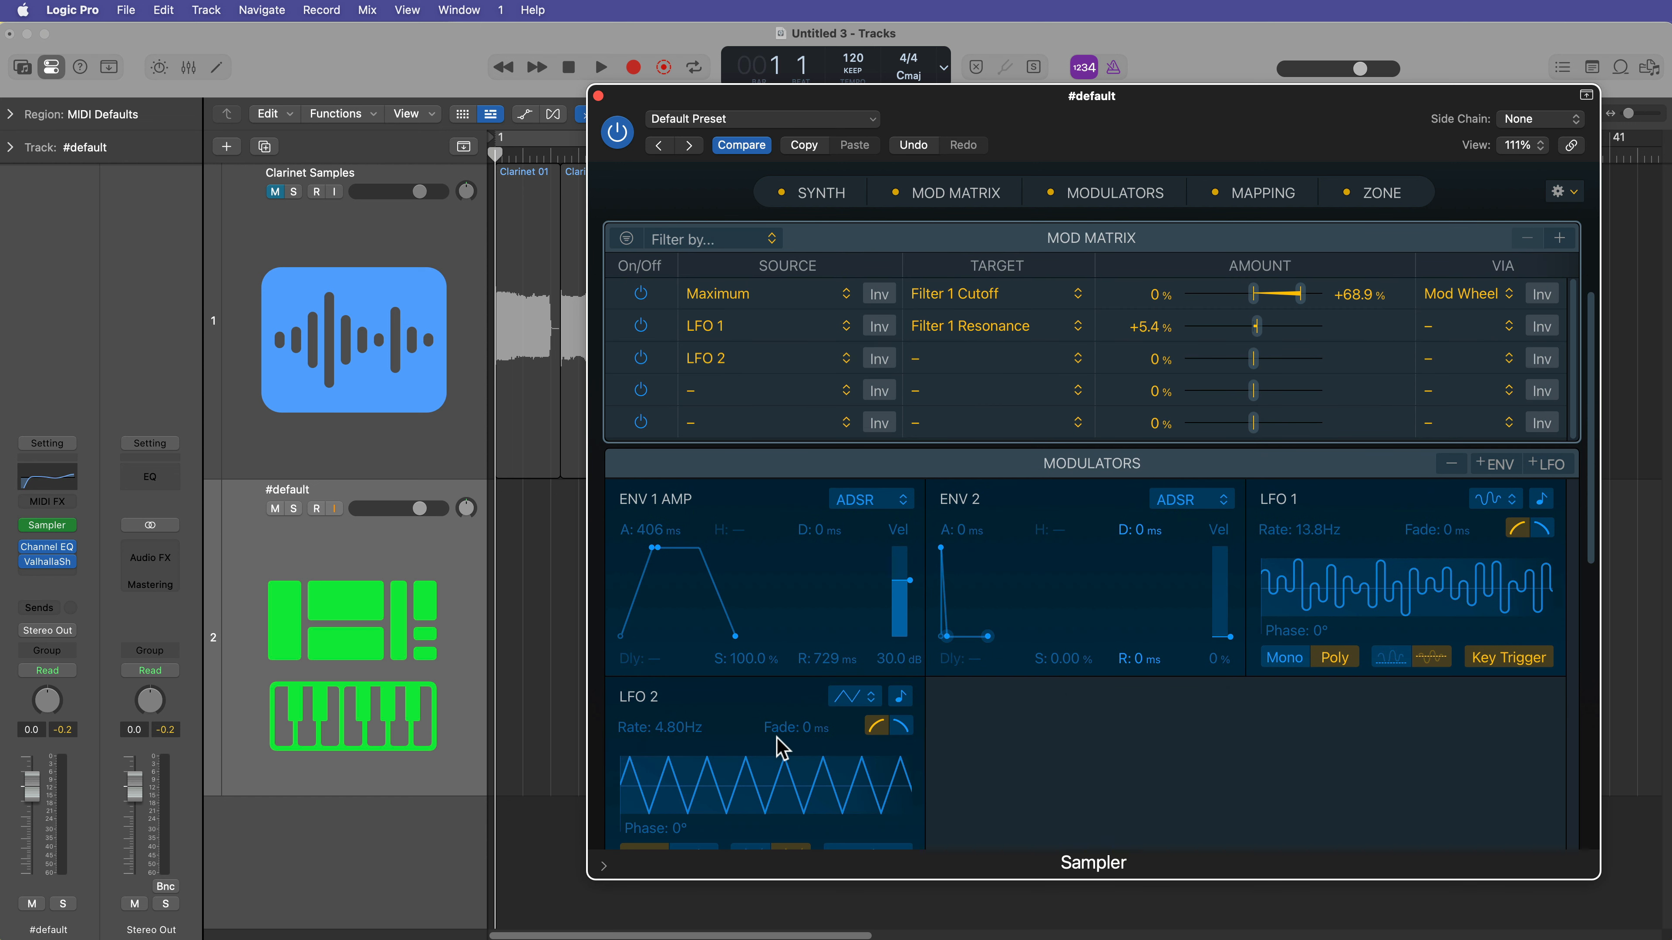
scroll(1079, 698, down, 3)
click(854, 584)
click(865, 660)
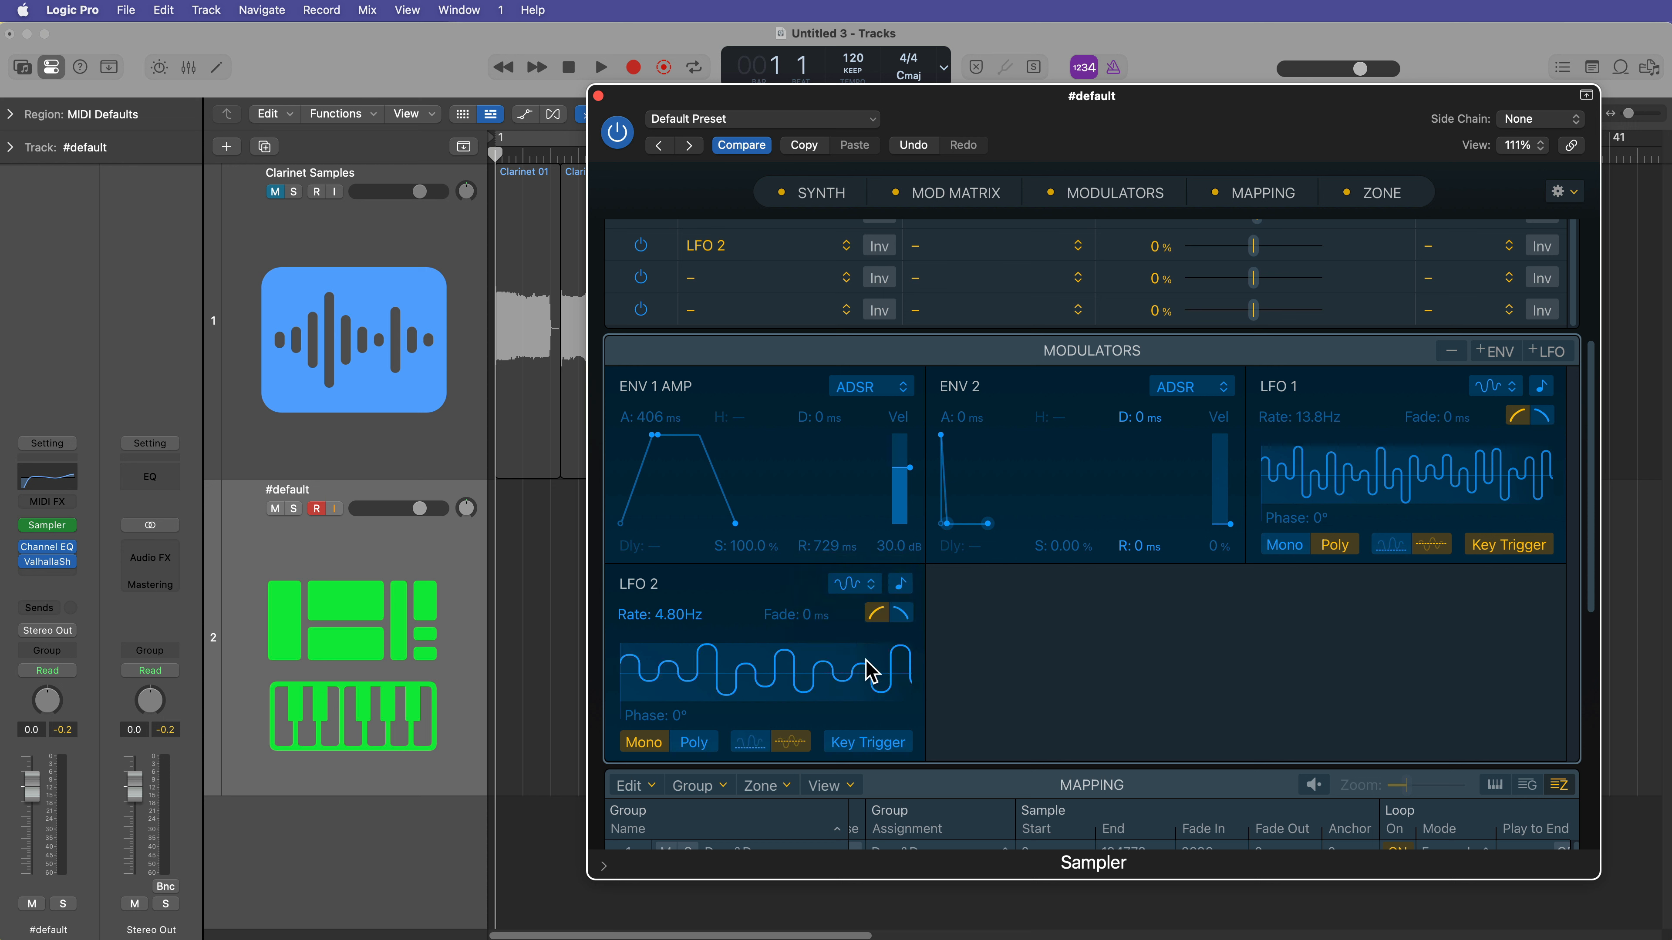
drag(678, 625, 684, 609)
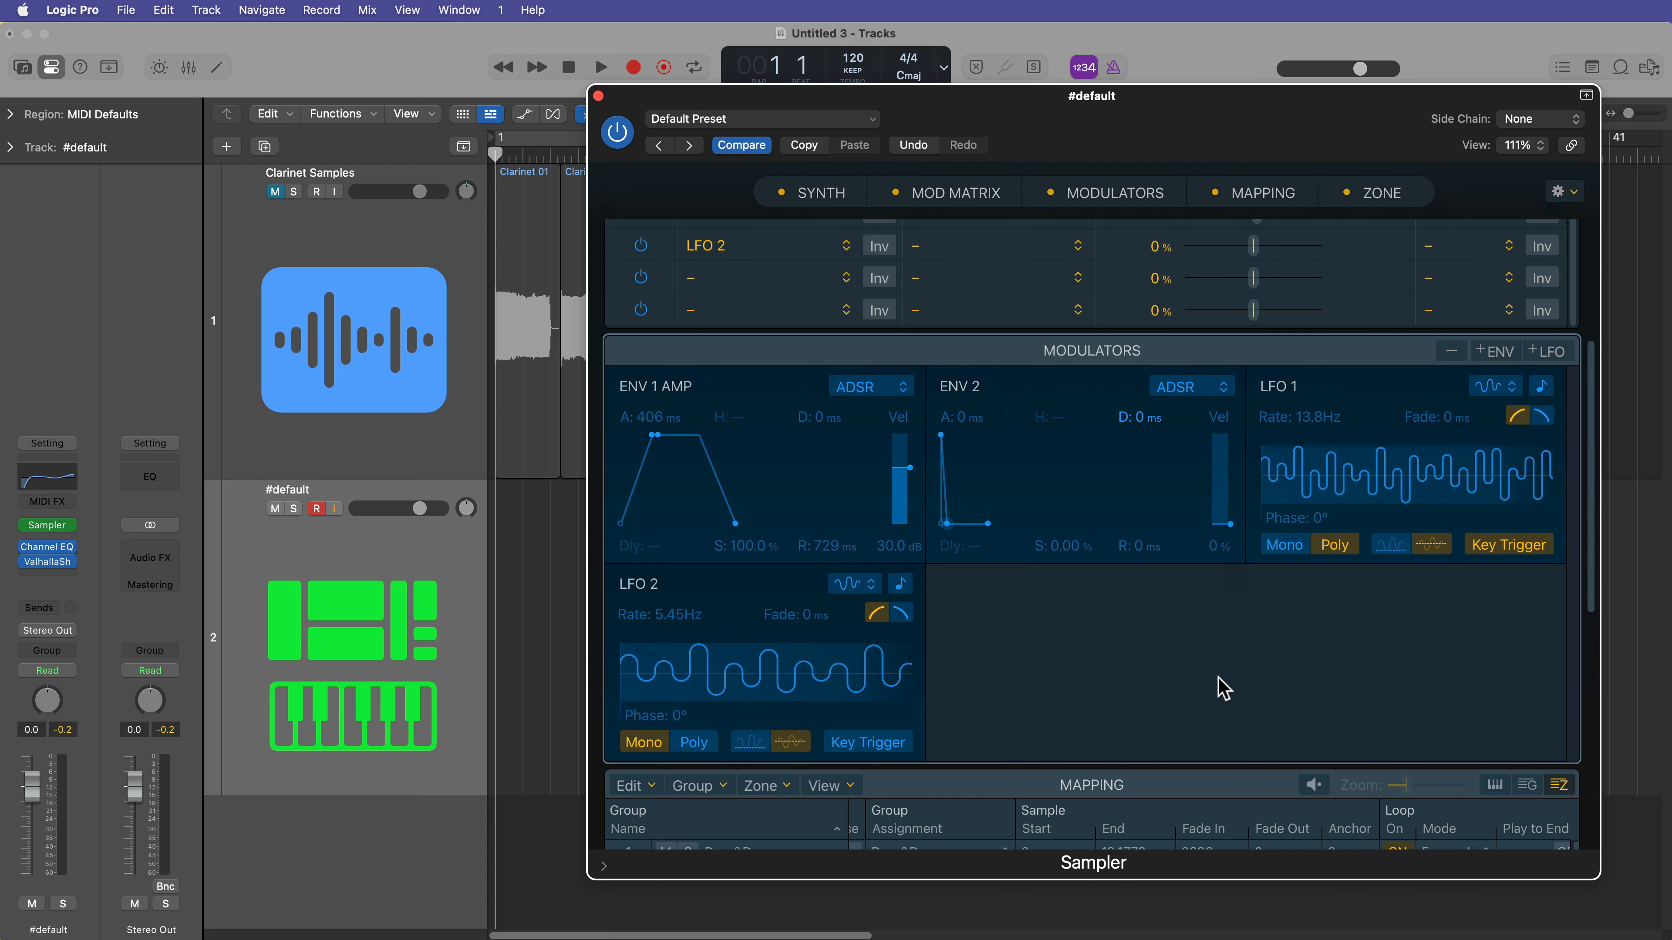
Route LFO 2 to Filter 1 Cutoff with an amount of -7.3% and raise the LFO 2 rate to 7.70 Hz
scroll(1216, 683, up, 5)
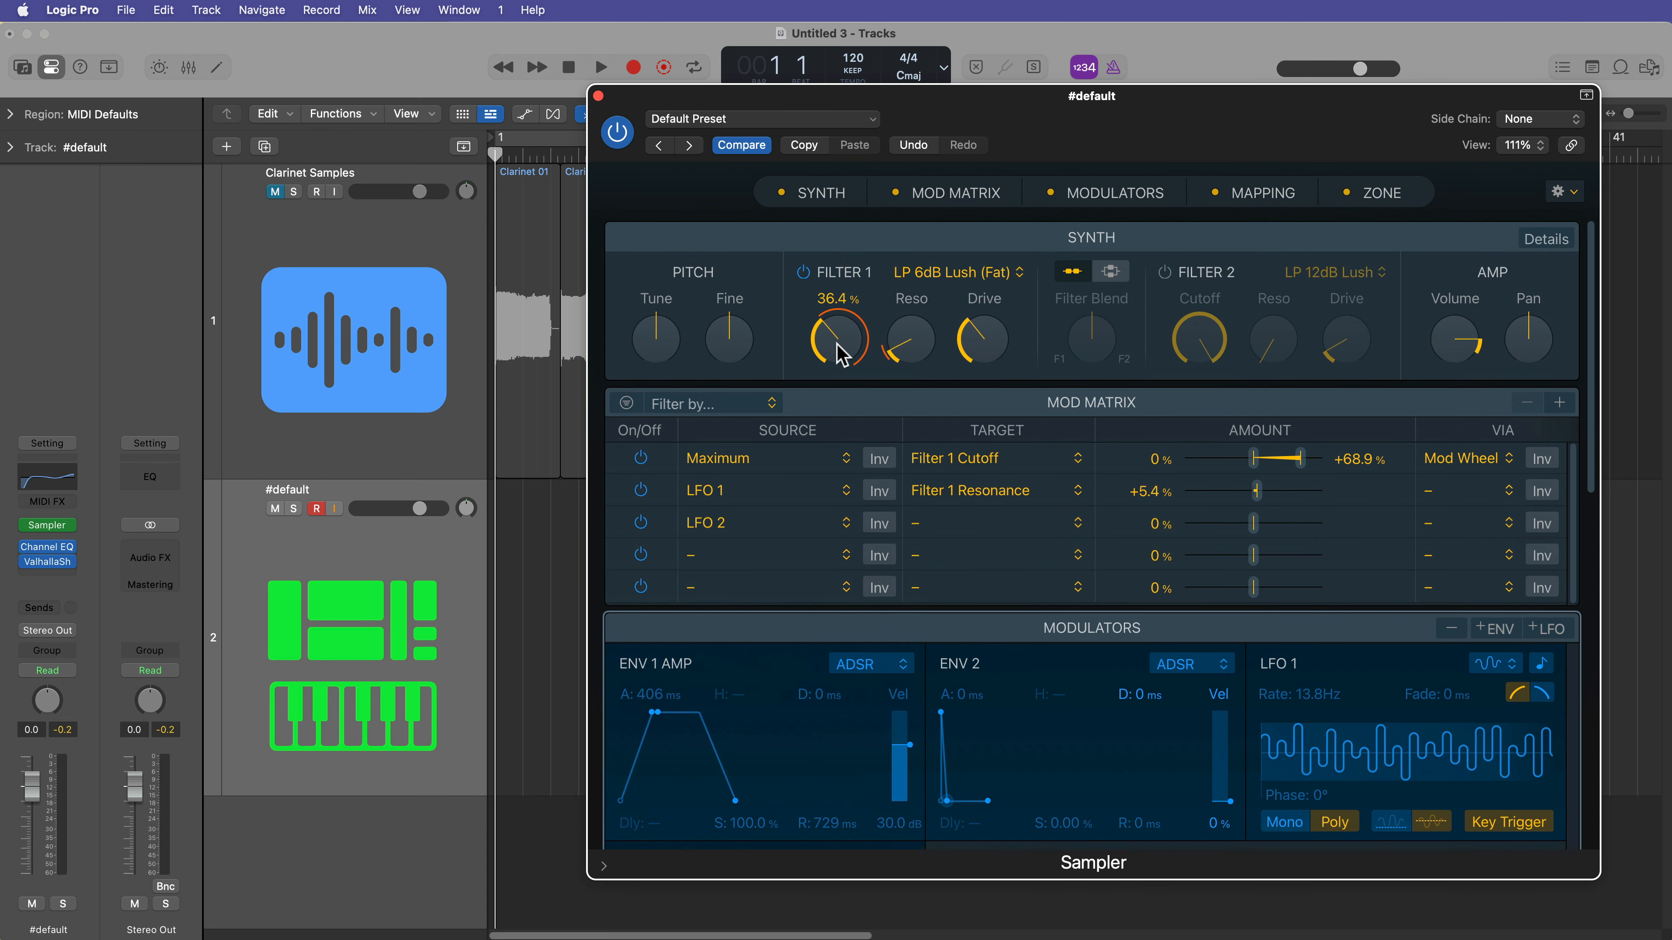
click(958, 522)
click(969, 777)
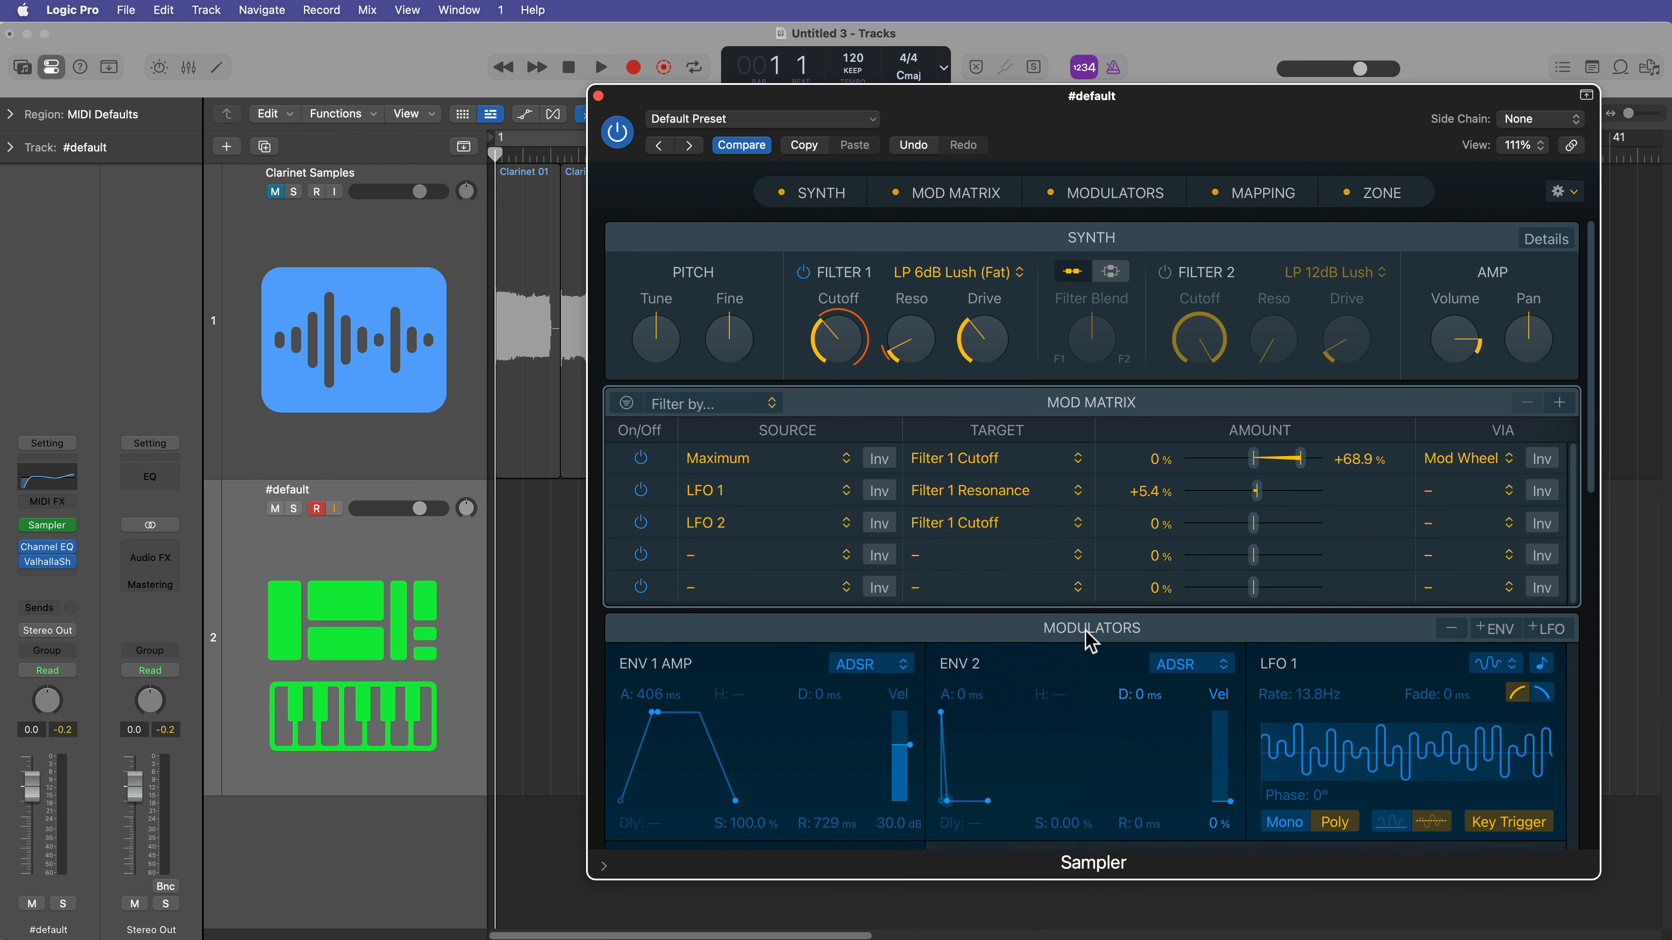
mouse_move(1251, 520)
mouse_down()
mouse_move(1269, 523)
mouse_move(1239, 531)
mouse_up()
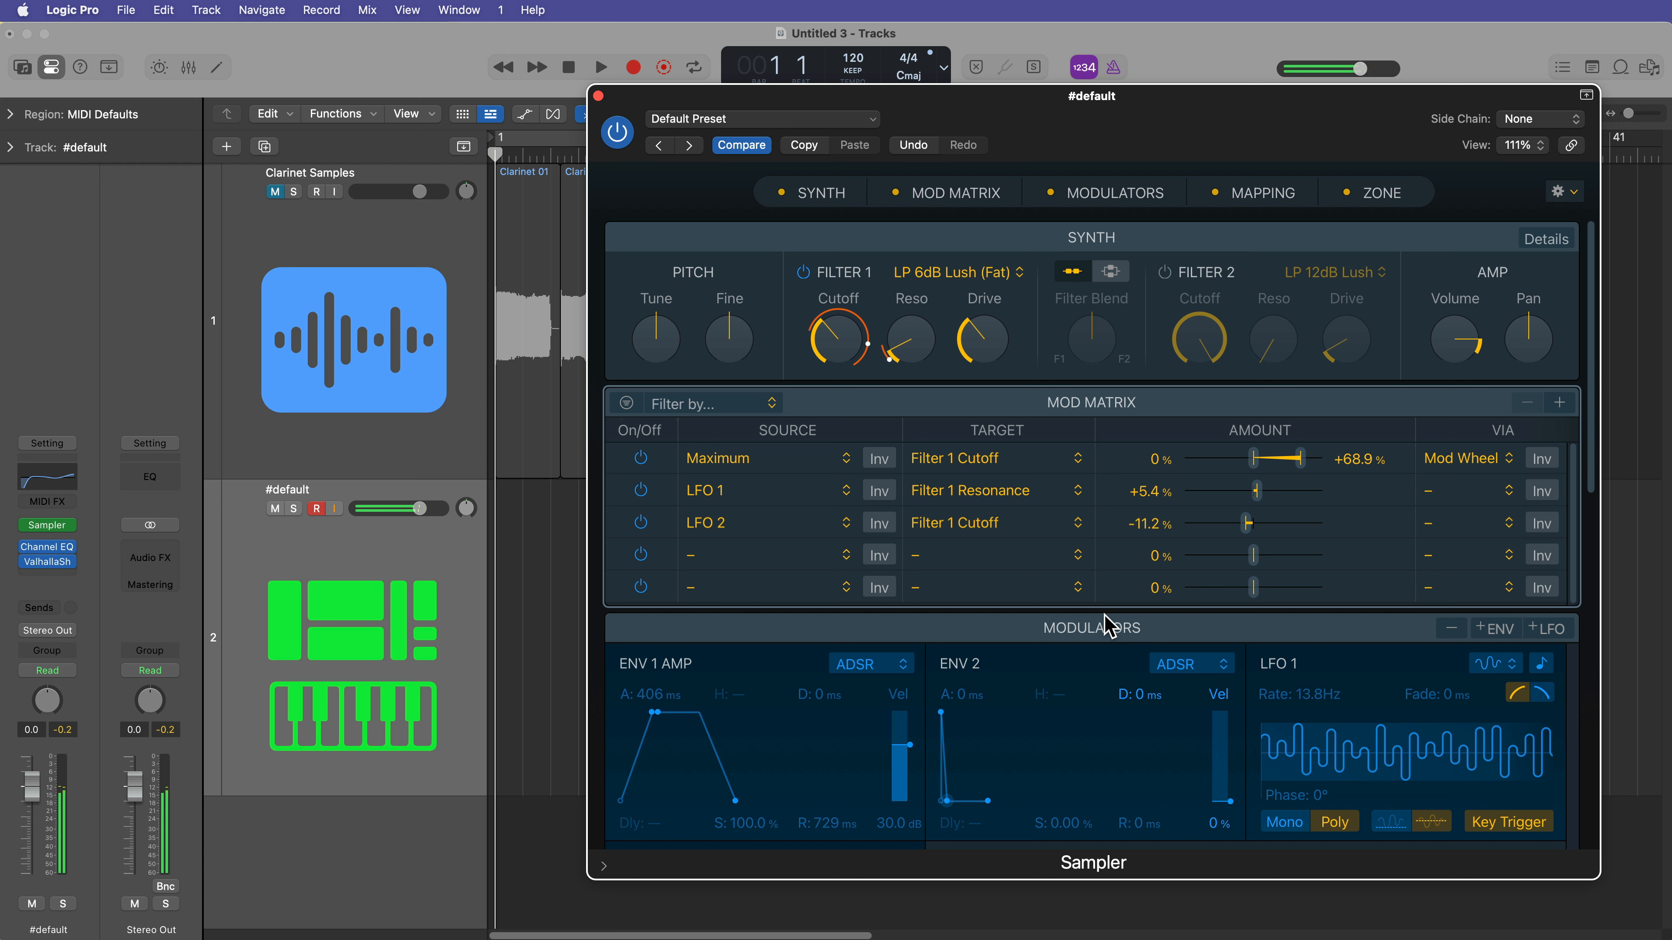
drag(1243, 533, 1248, 534)
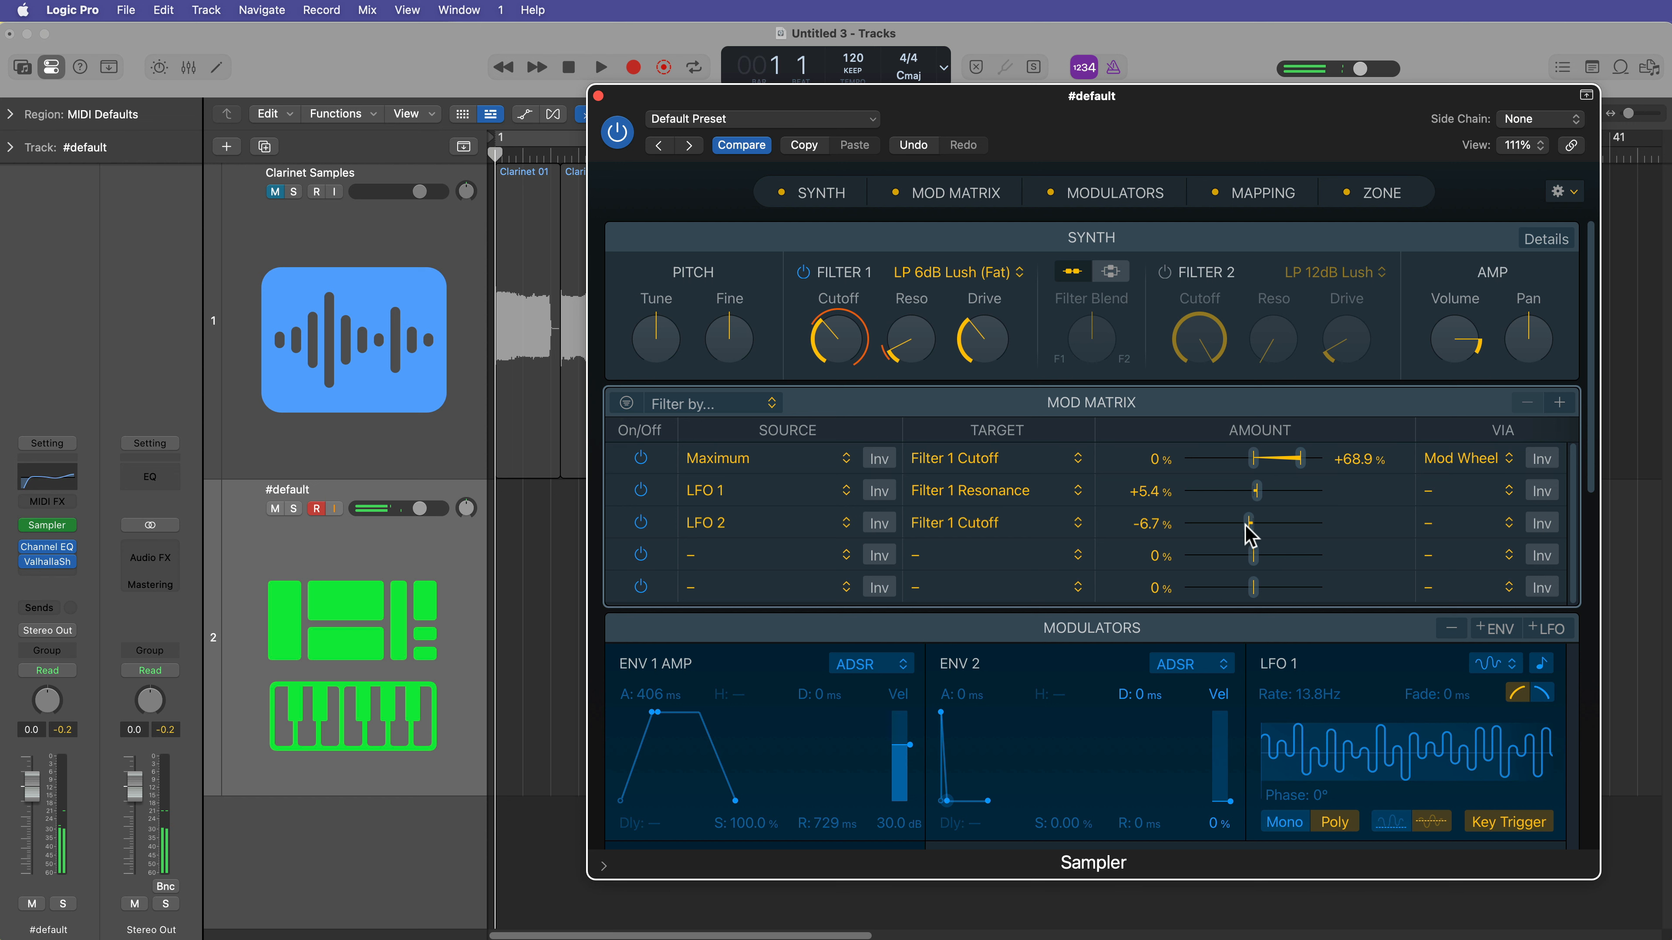
scroll(1123, 766, down, 10)
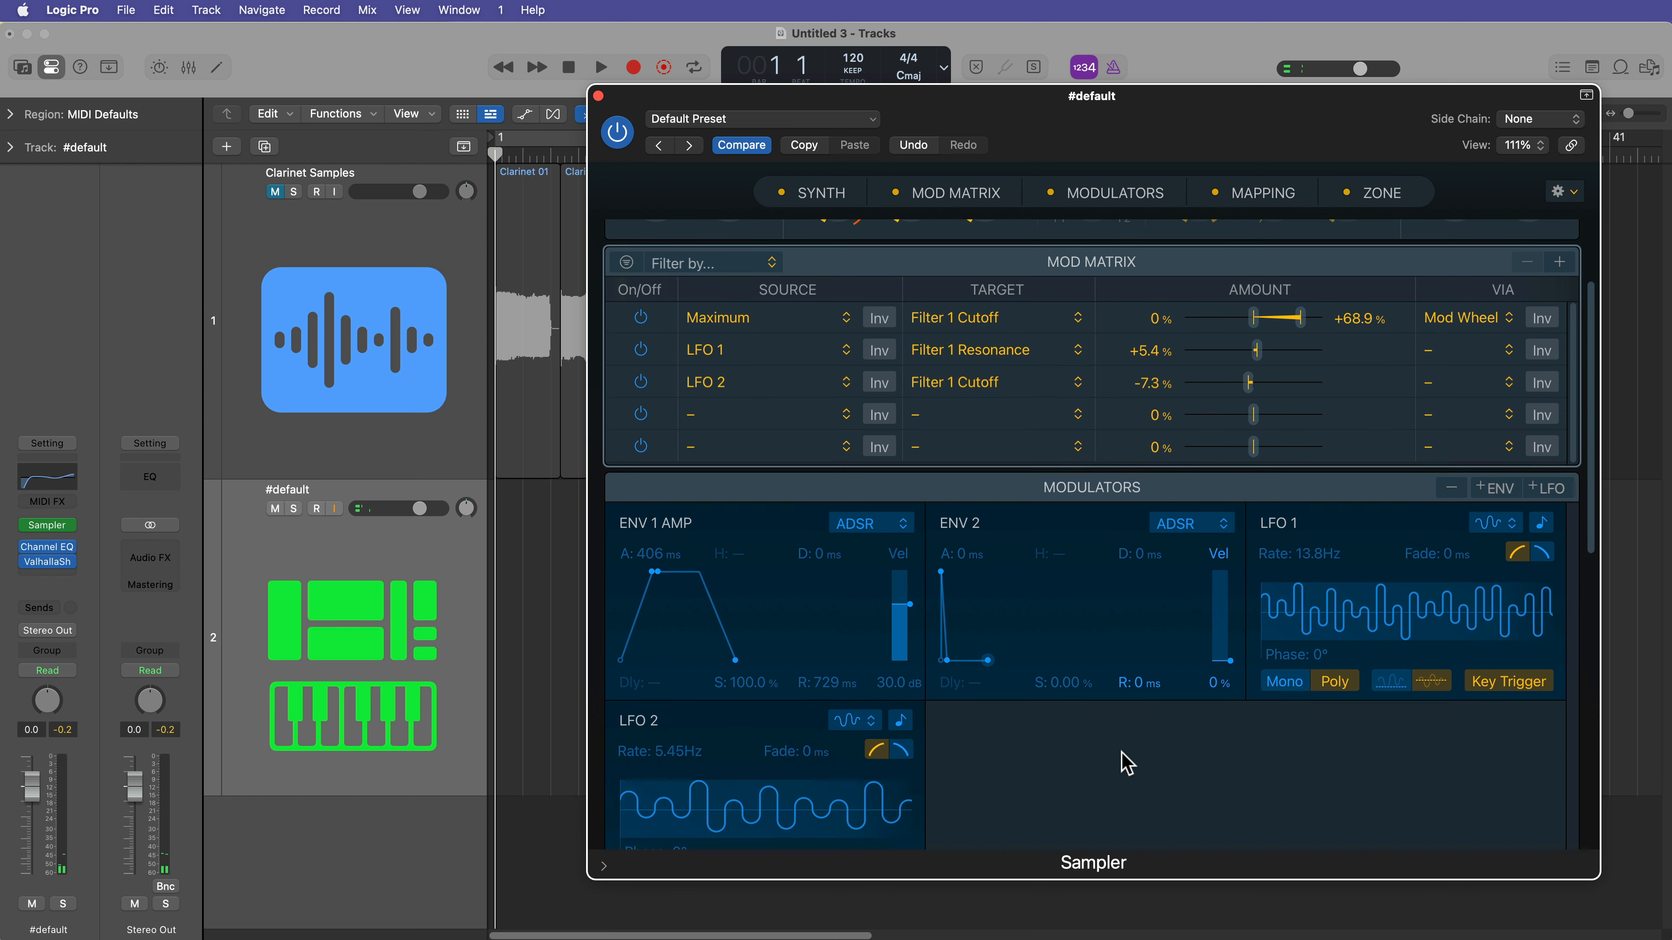
drag(659, 451, 658, 441)
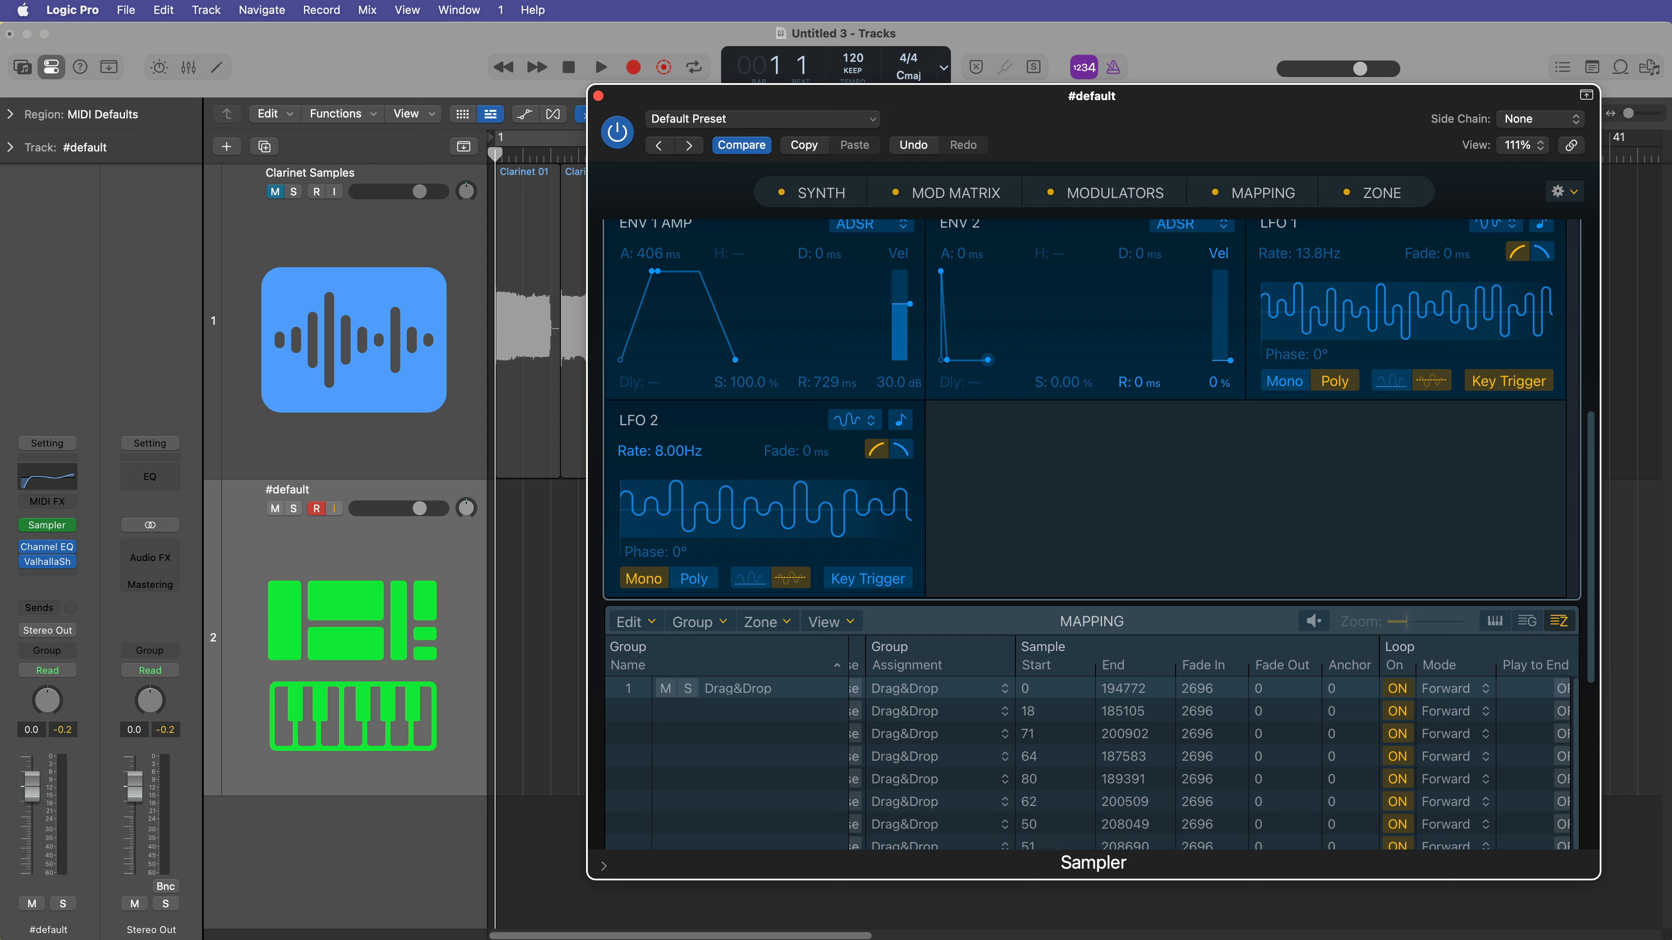
Assign LFO 3 as the source in the fourth mod matrix row
scroll(1280, 596, up, 10)
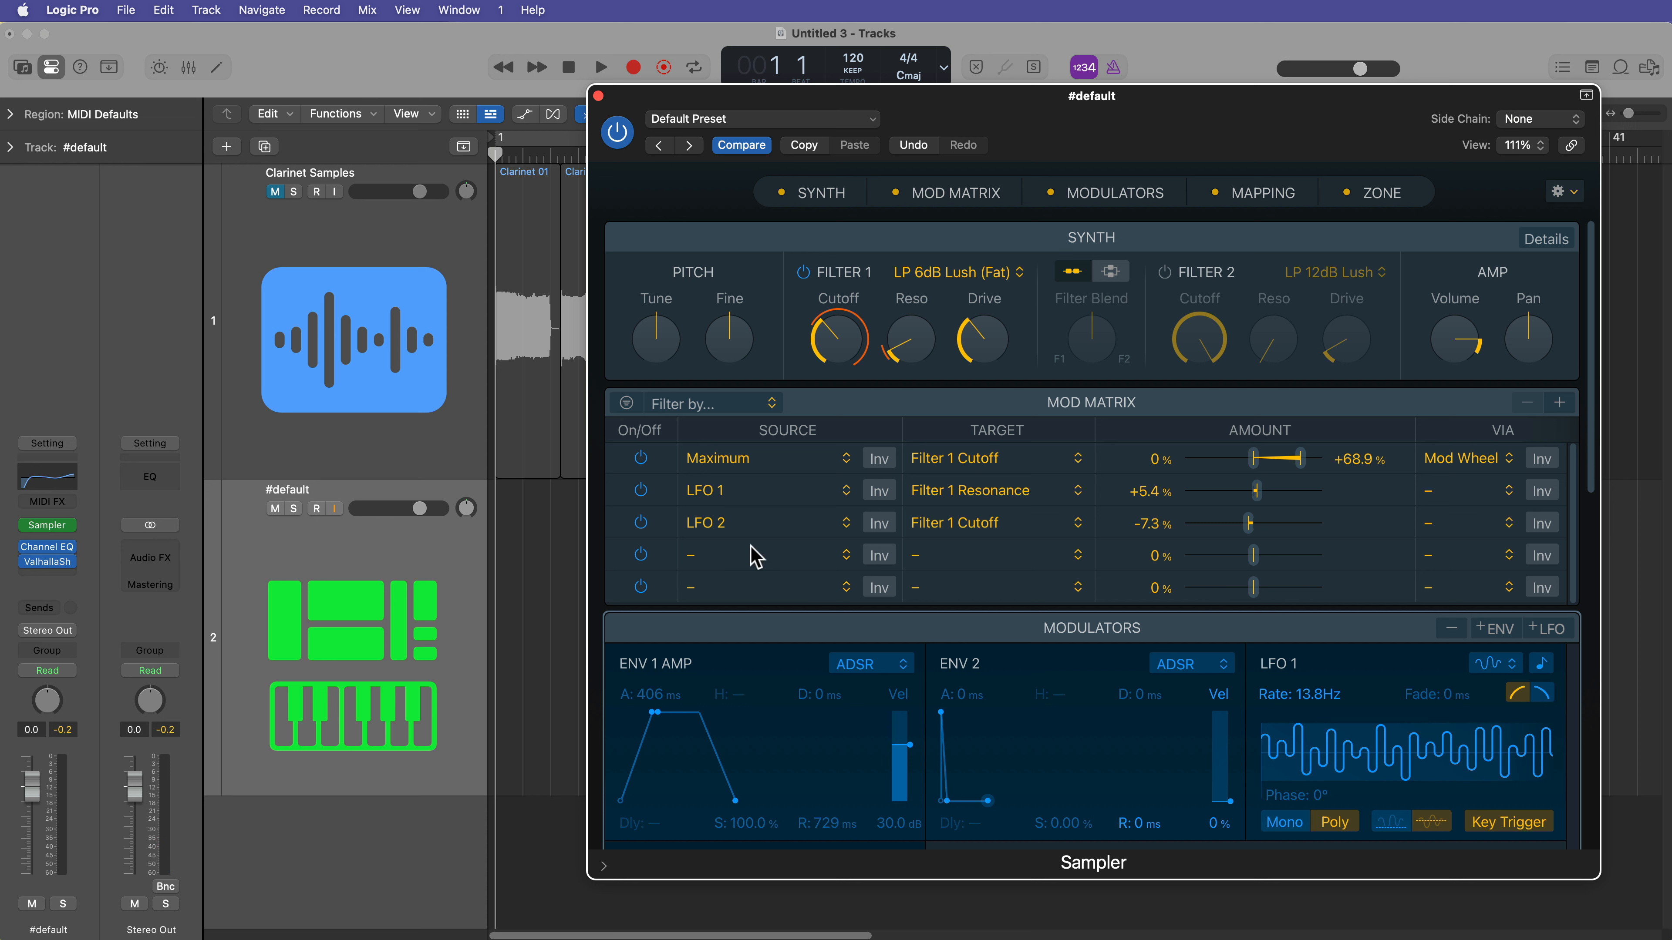
click(743, 560)
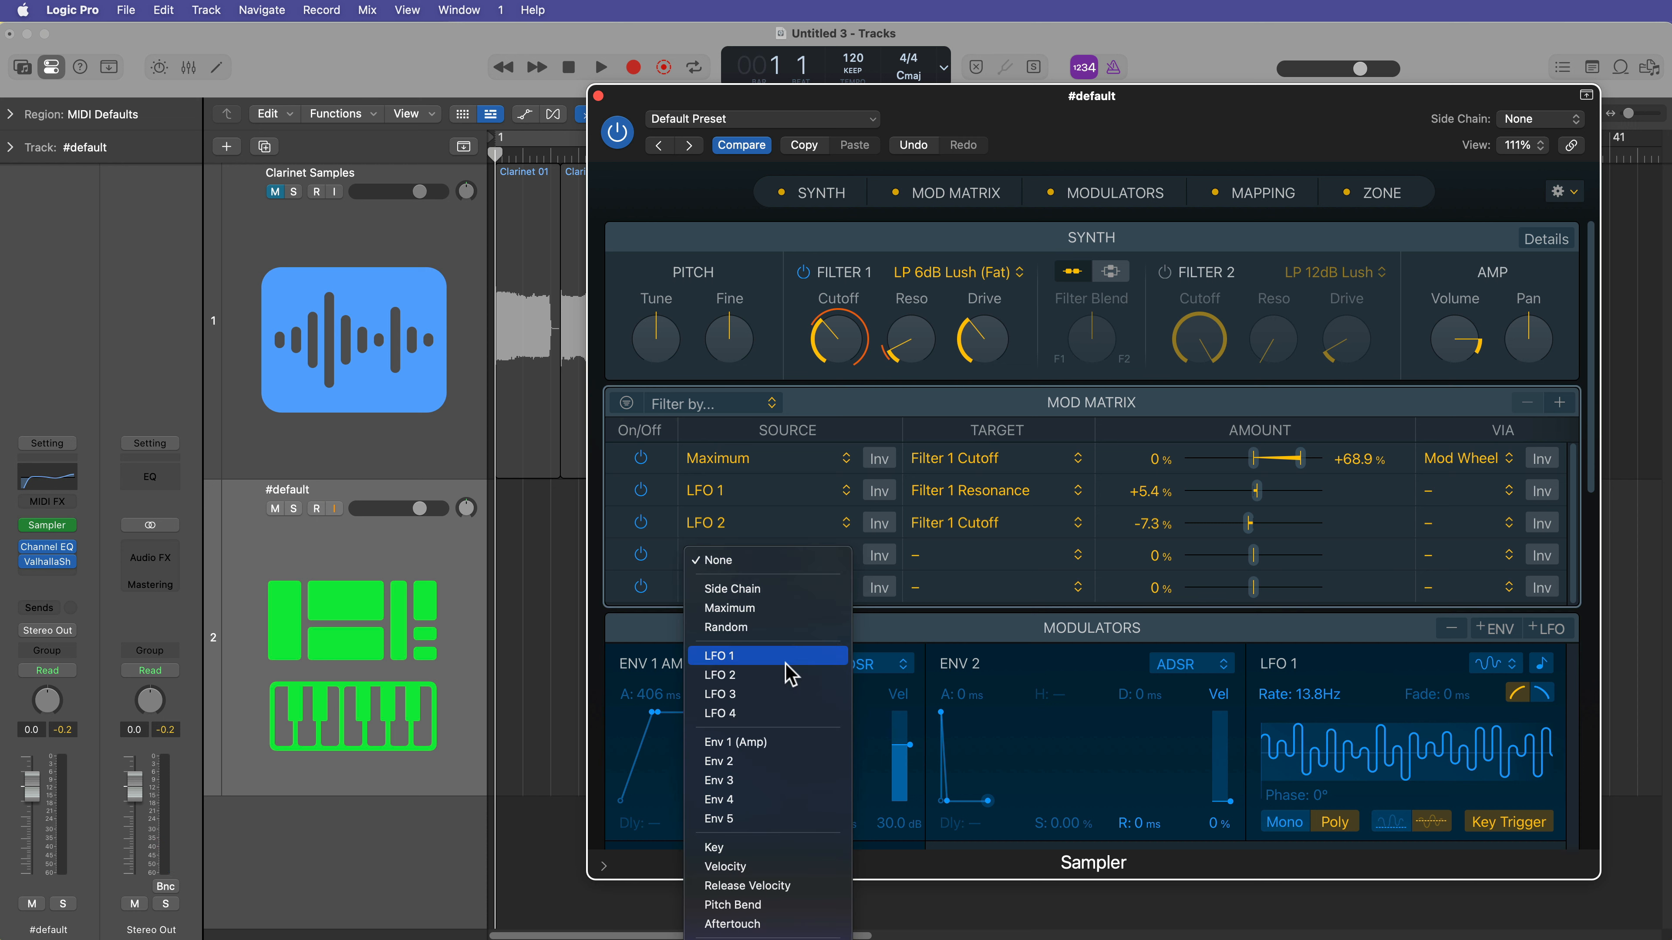
click(778, 693)
scroll(1046, 724, down, 5)
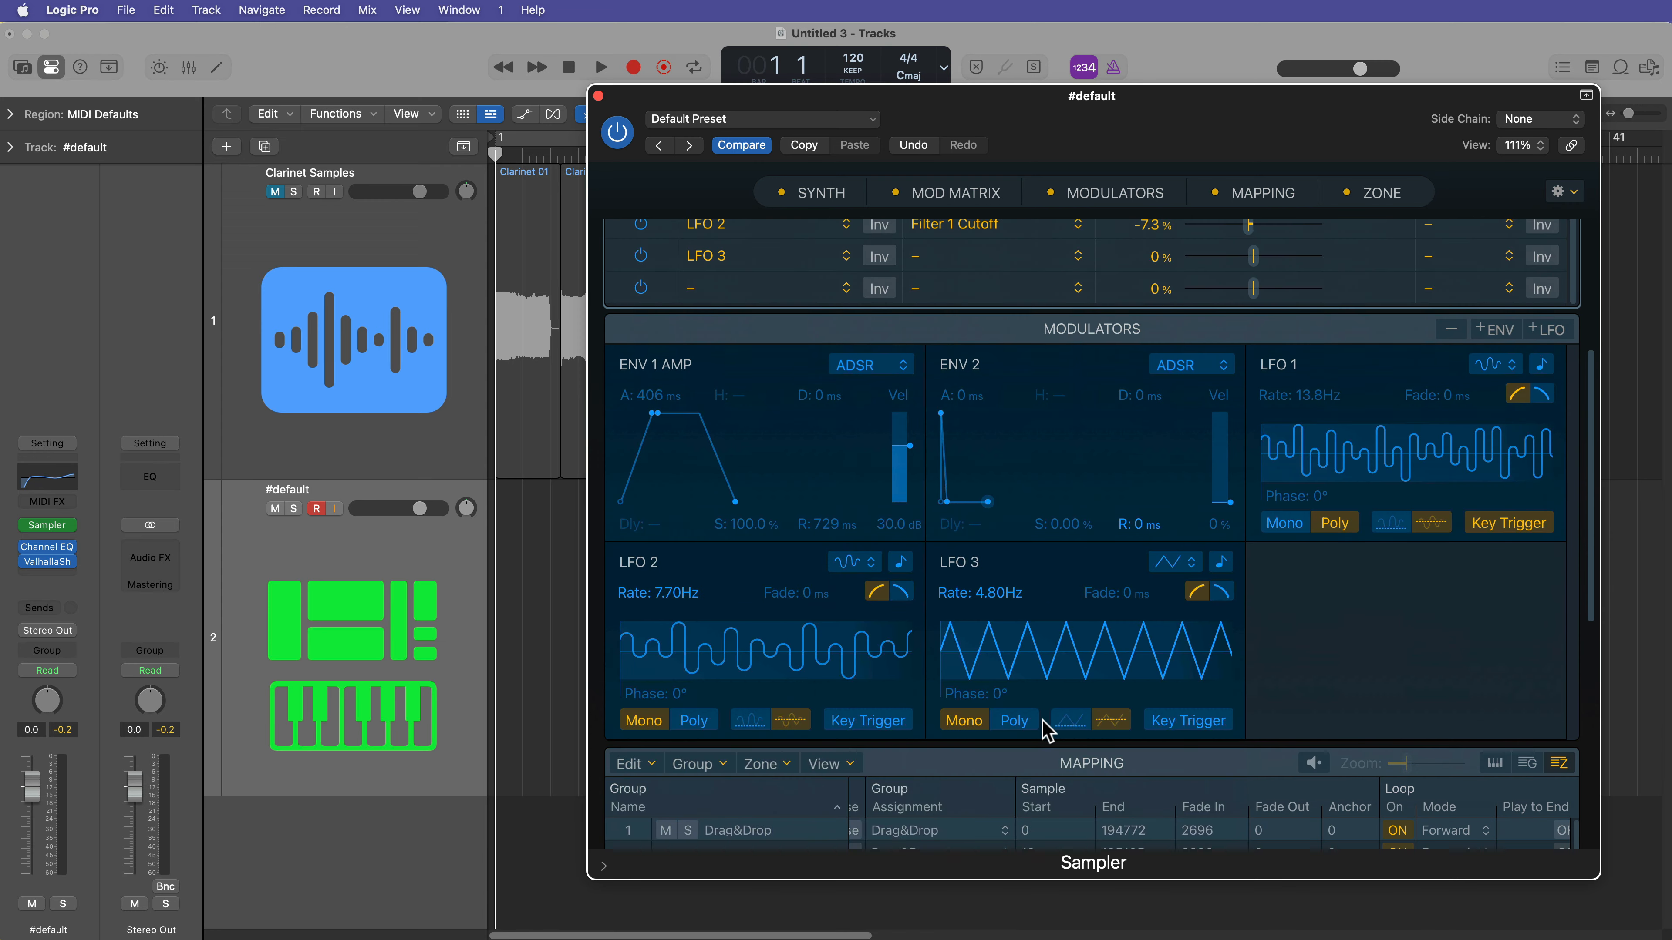